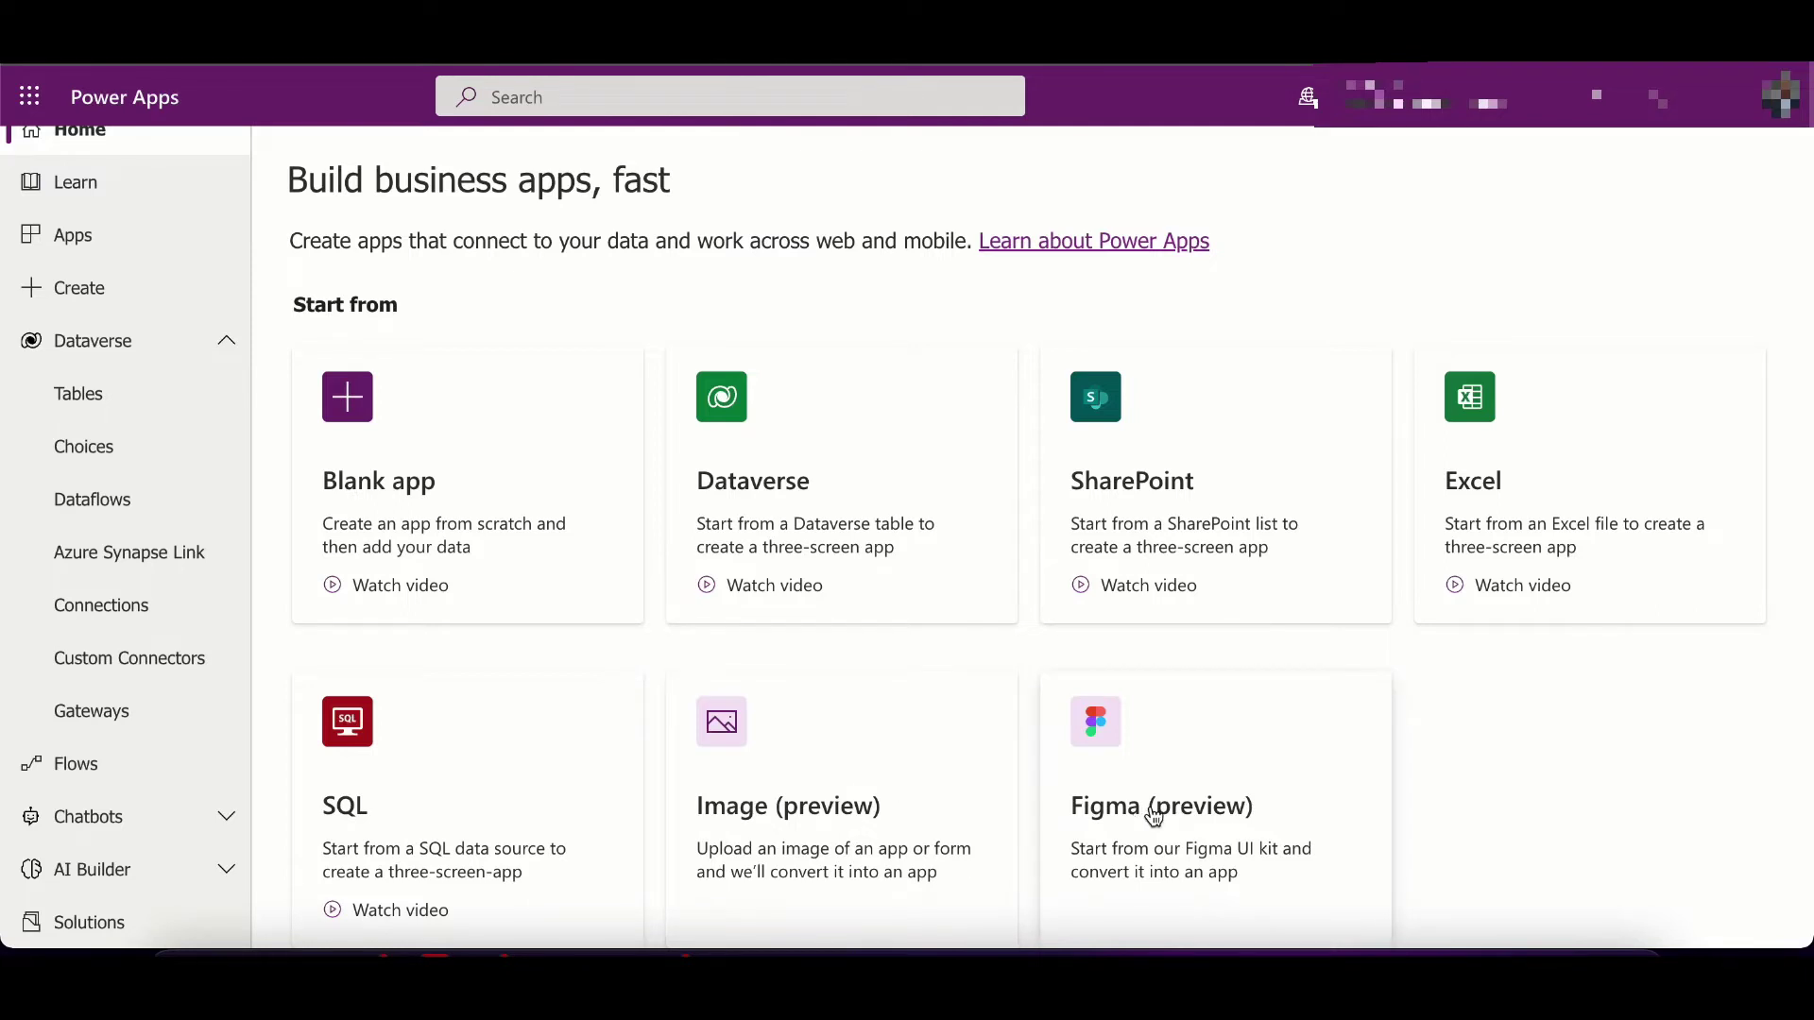
{"action": "left_click", "coordinate": [873, 820]}
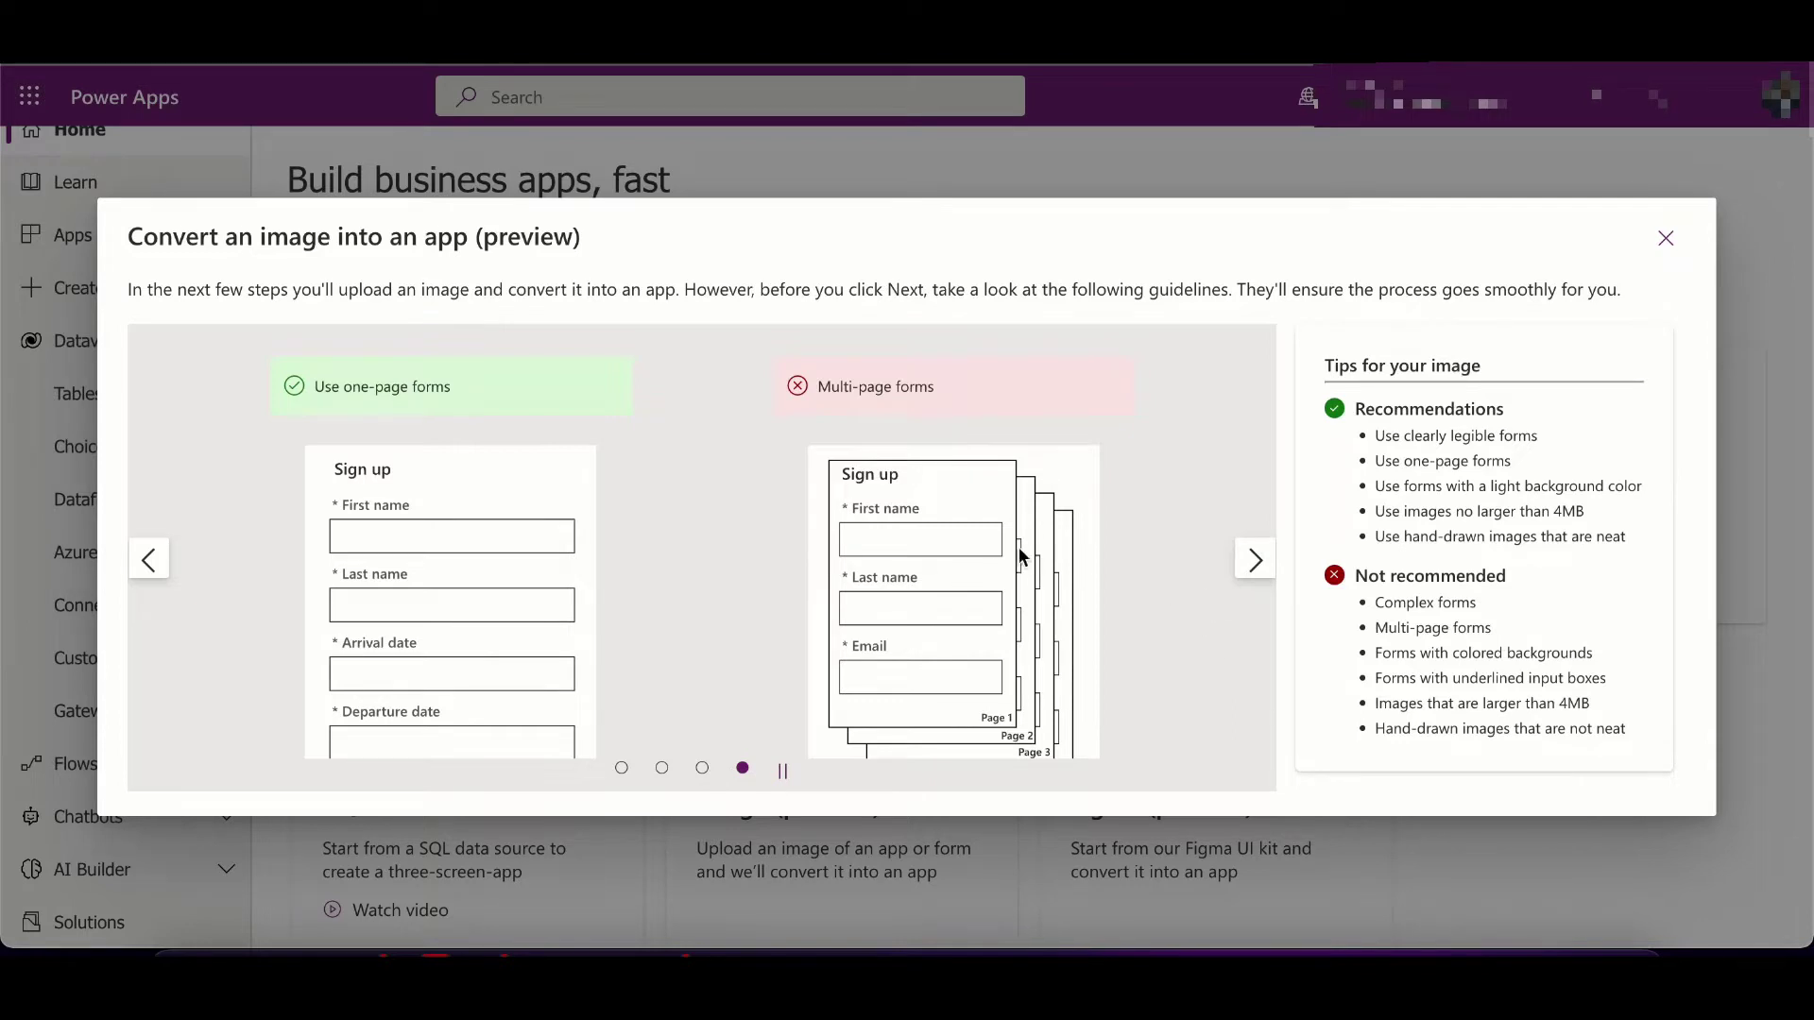
{"action": "left_click", "coordinate": [1249, 561]}
{"action": "left_click", "coordinate": [1249, 561]}
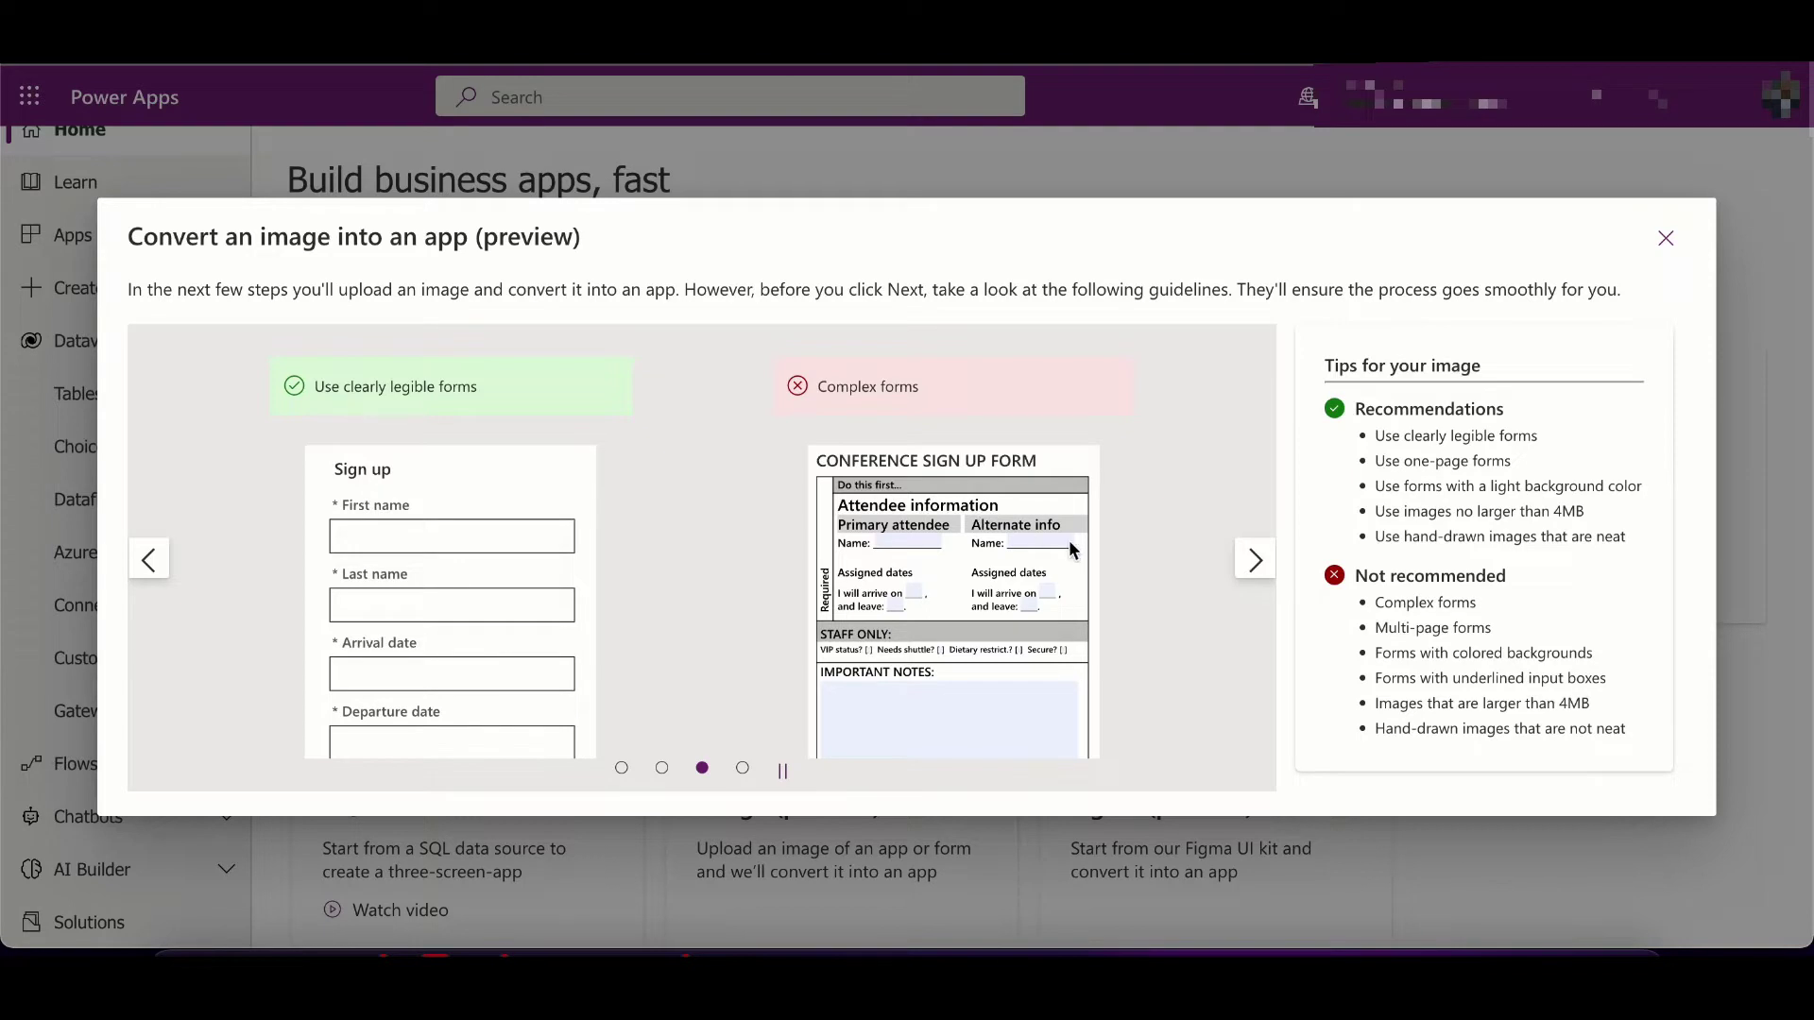
{"action": "left_click", "coordinate": [1252, 564]}
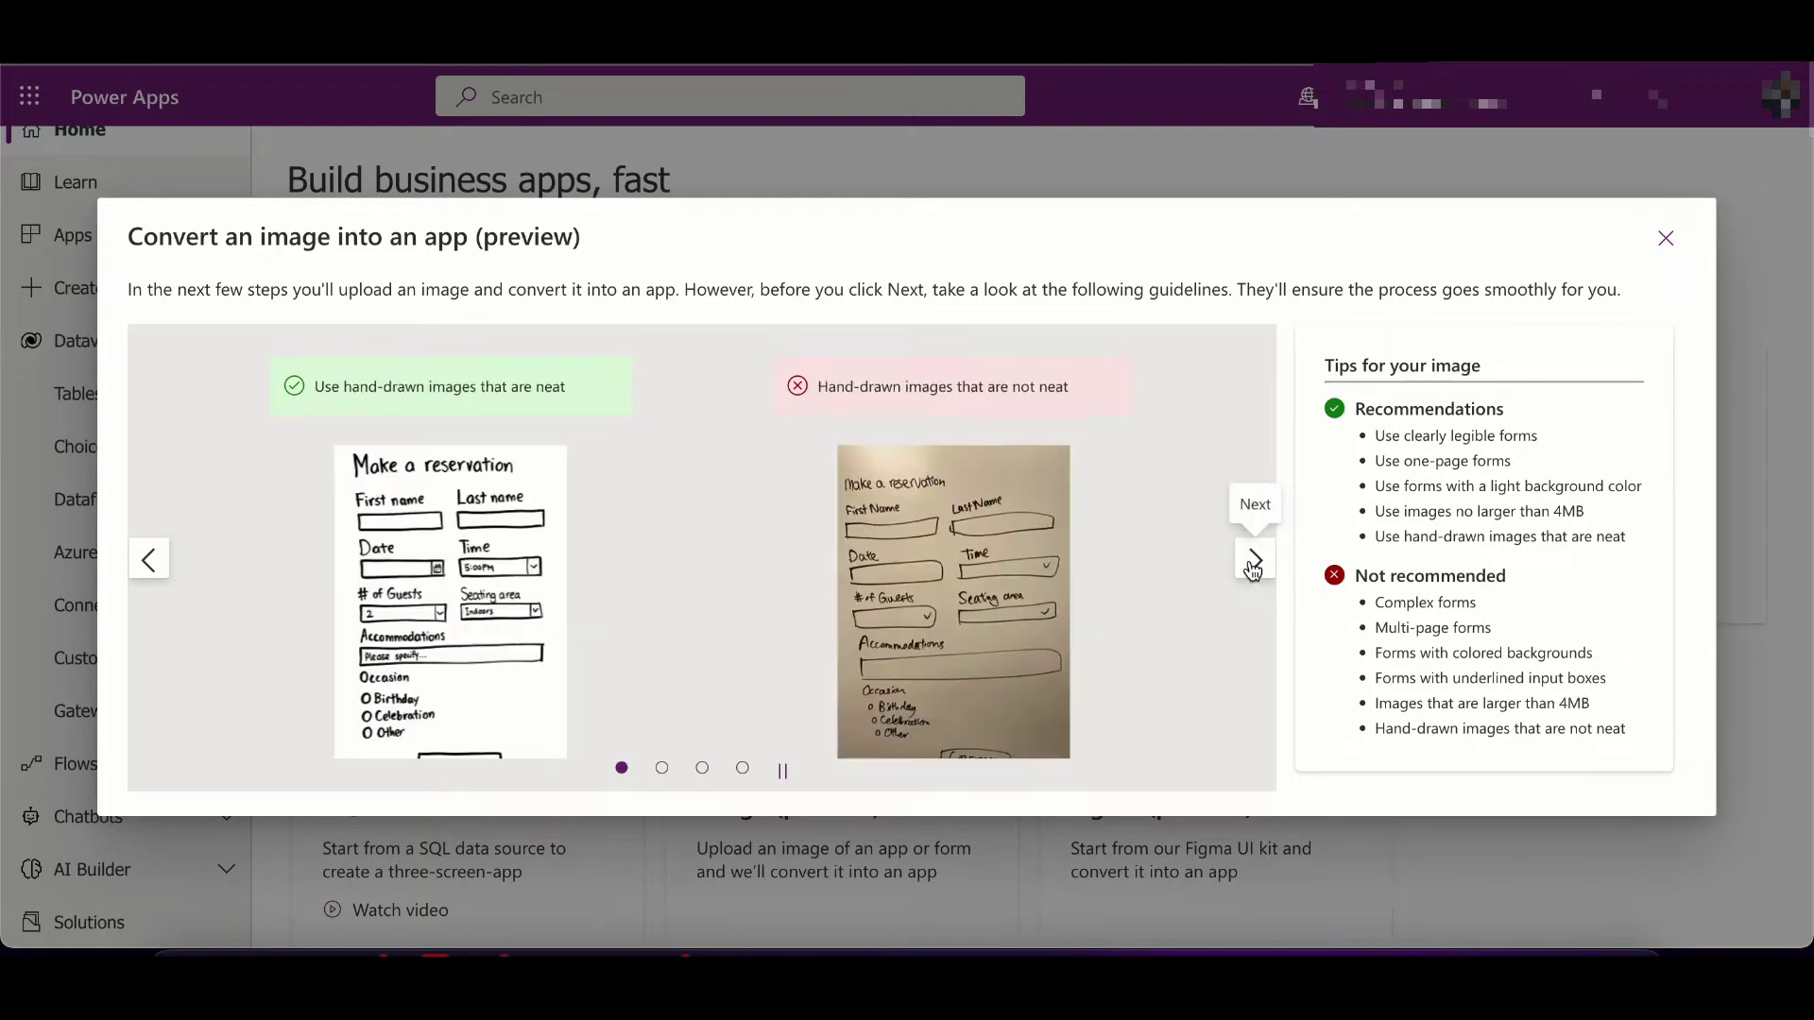
{"action": "scroll", "coordinate": [1386, 645], "scroll_direction": "down", "scroll_amount": 1}
Enter 'Customer Form' as the app name on the upload page.
{"action": "left_click", "coordinate": [1498, 795]}
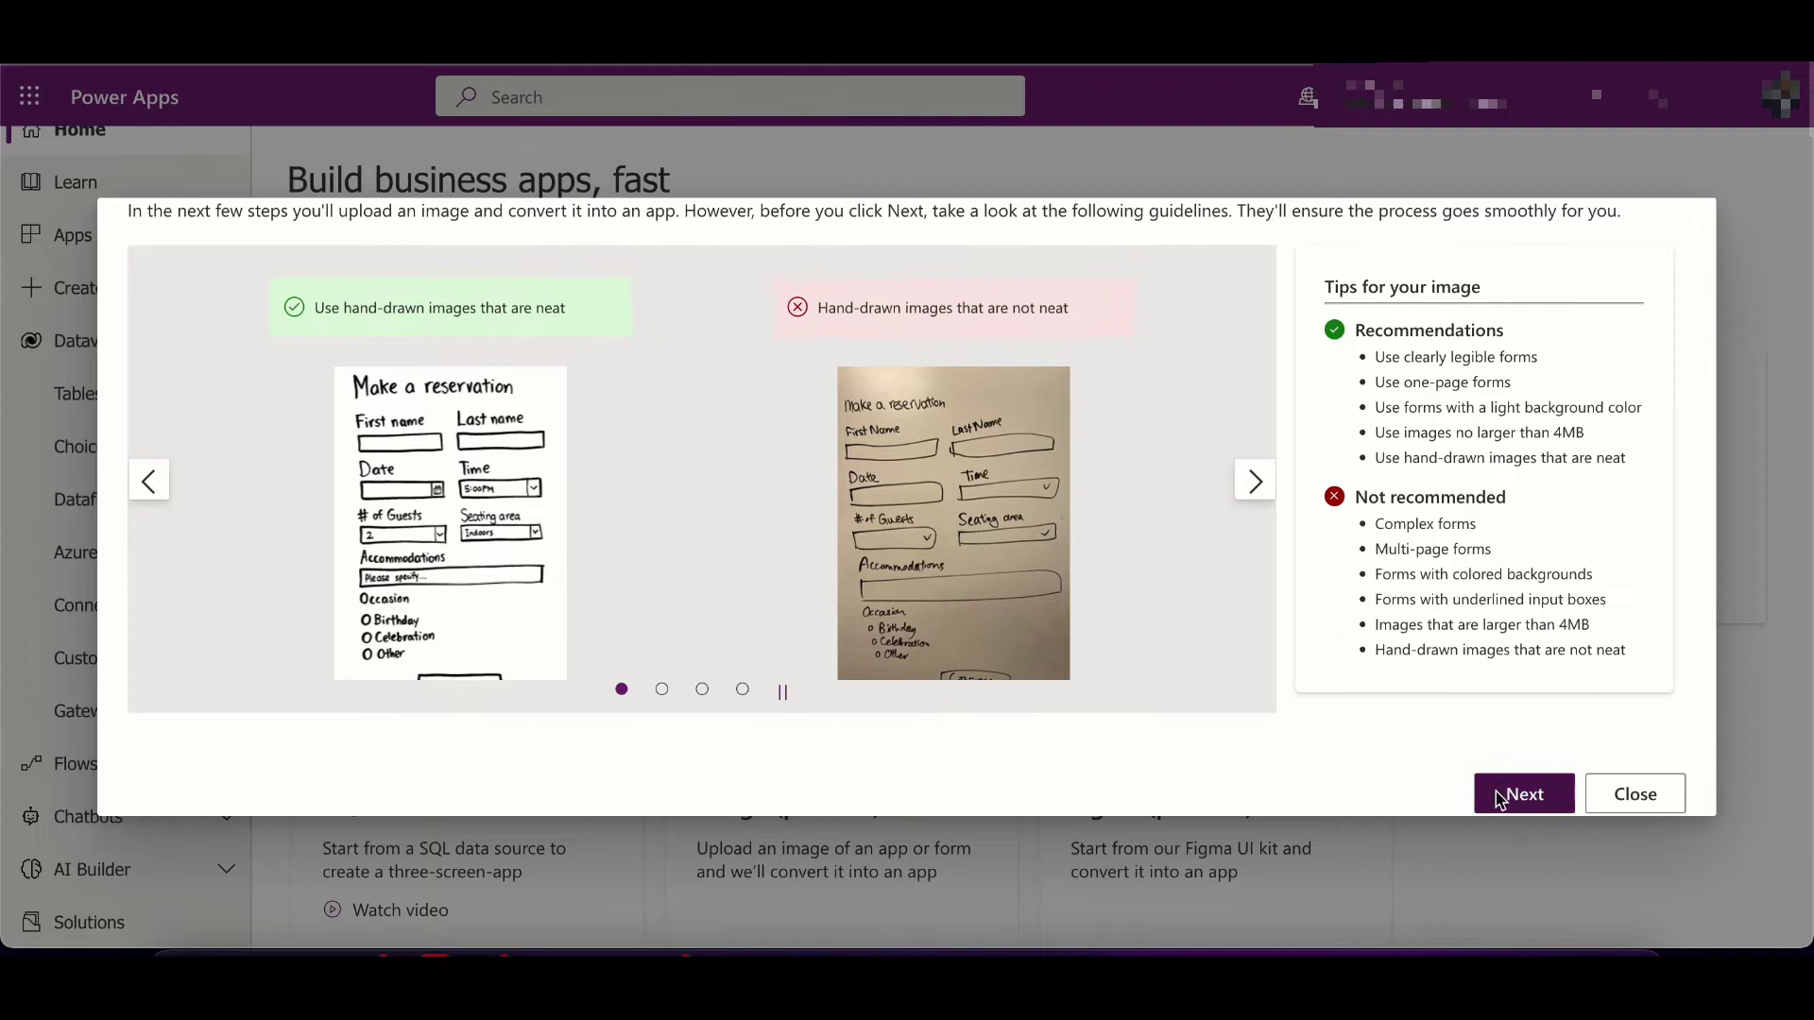
{"action": "left_click", "coordinate": [601, 343]}
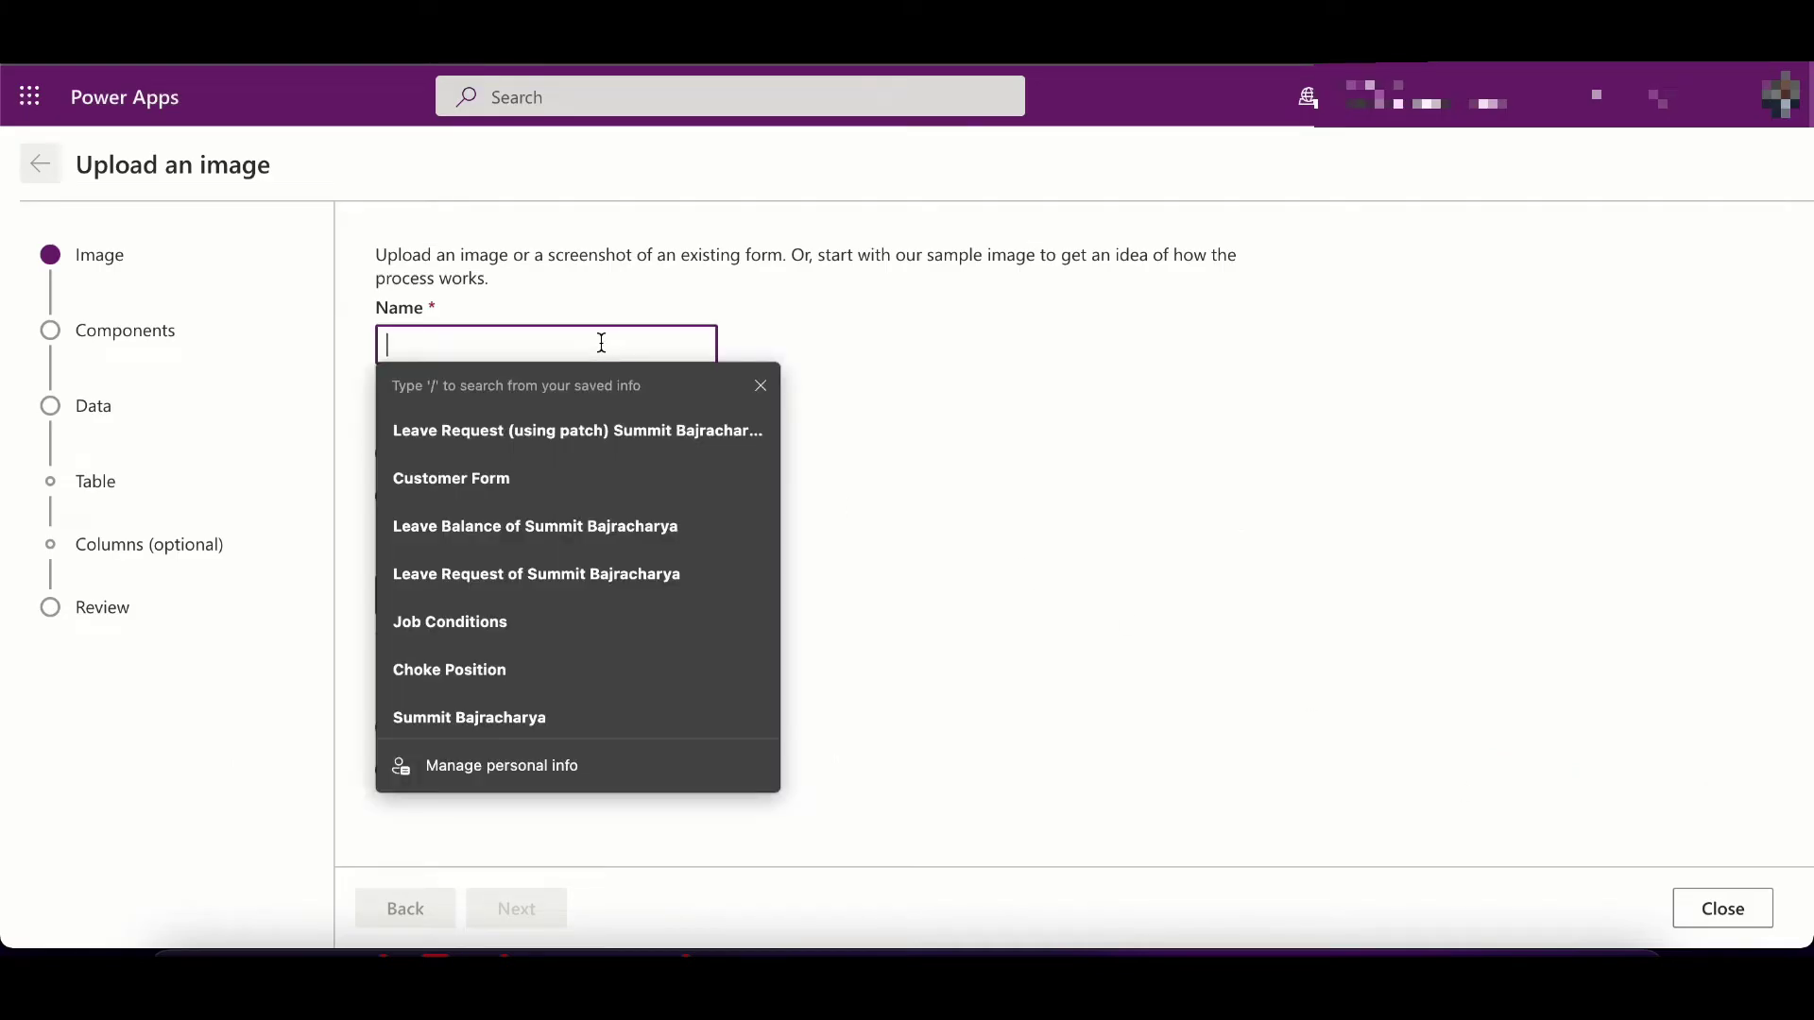
{"action": "type", "text": "Customer Form"}
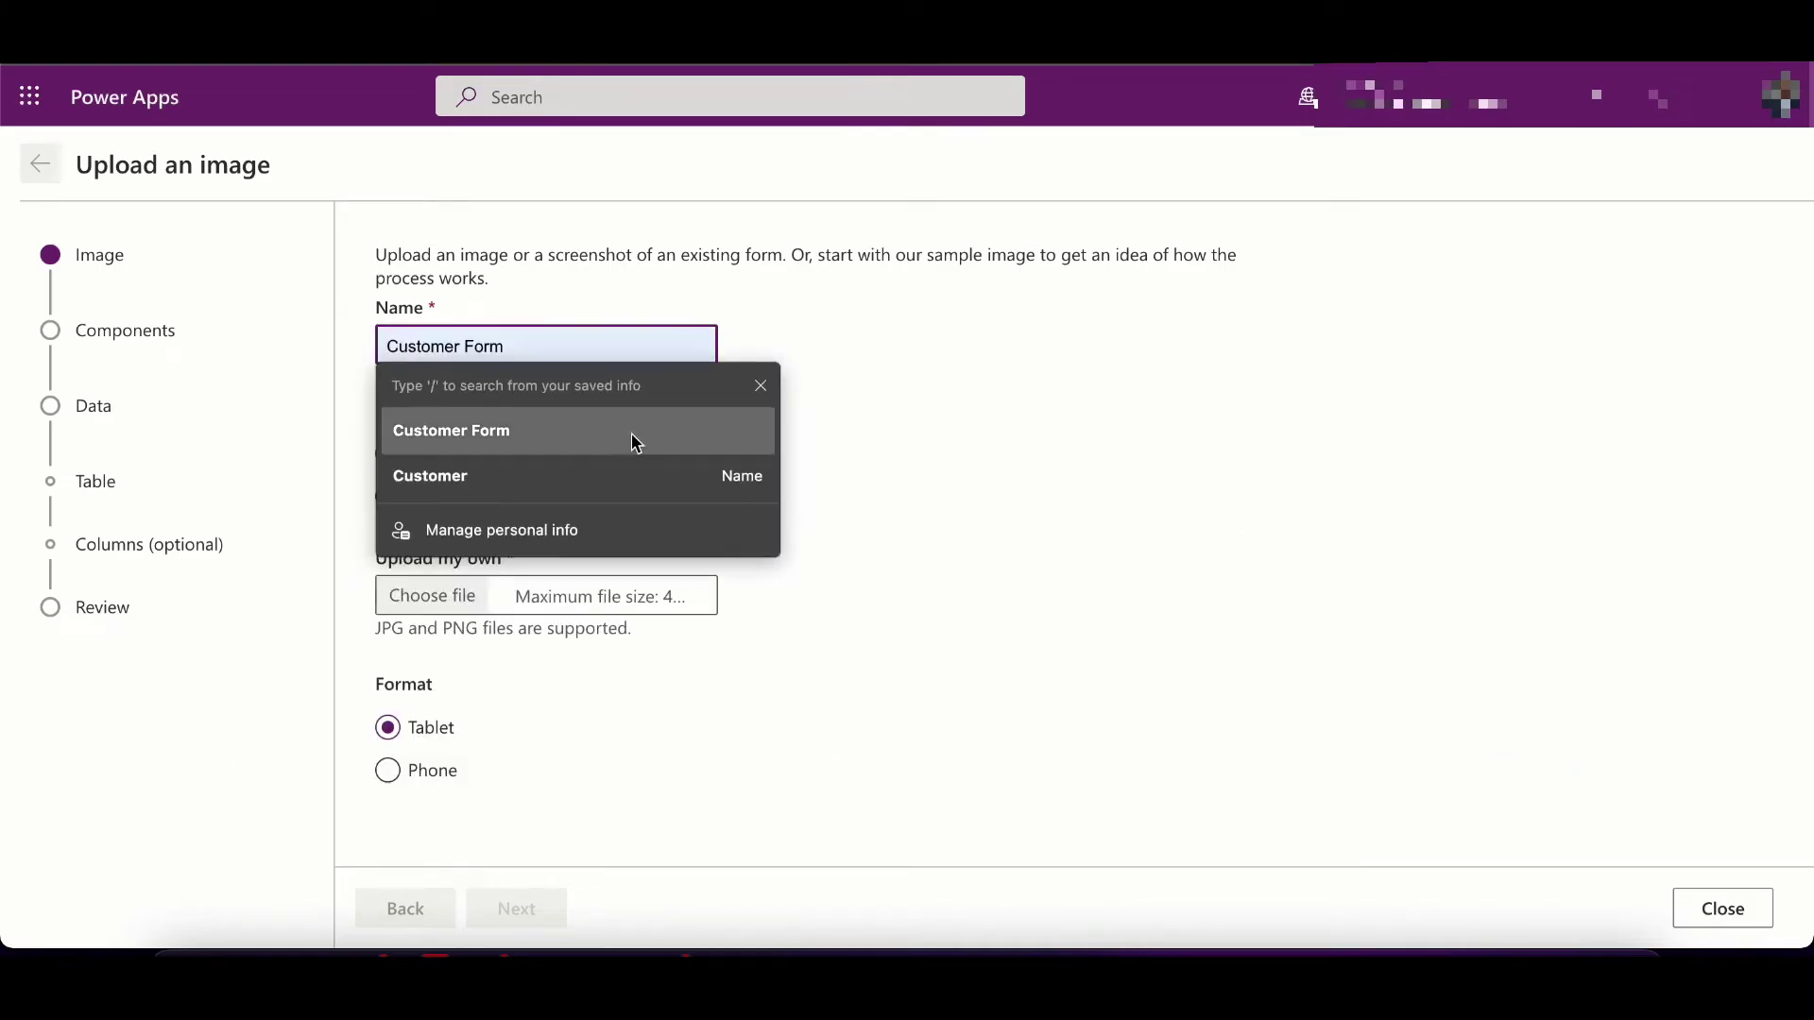
{"action": "left_click", "coordinate": [630, 433]}
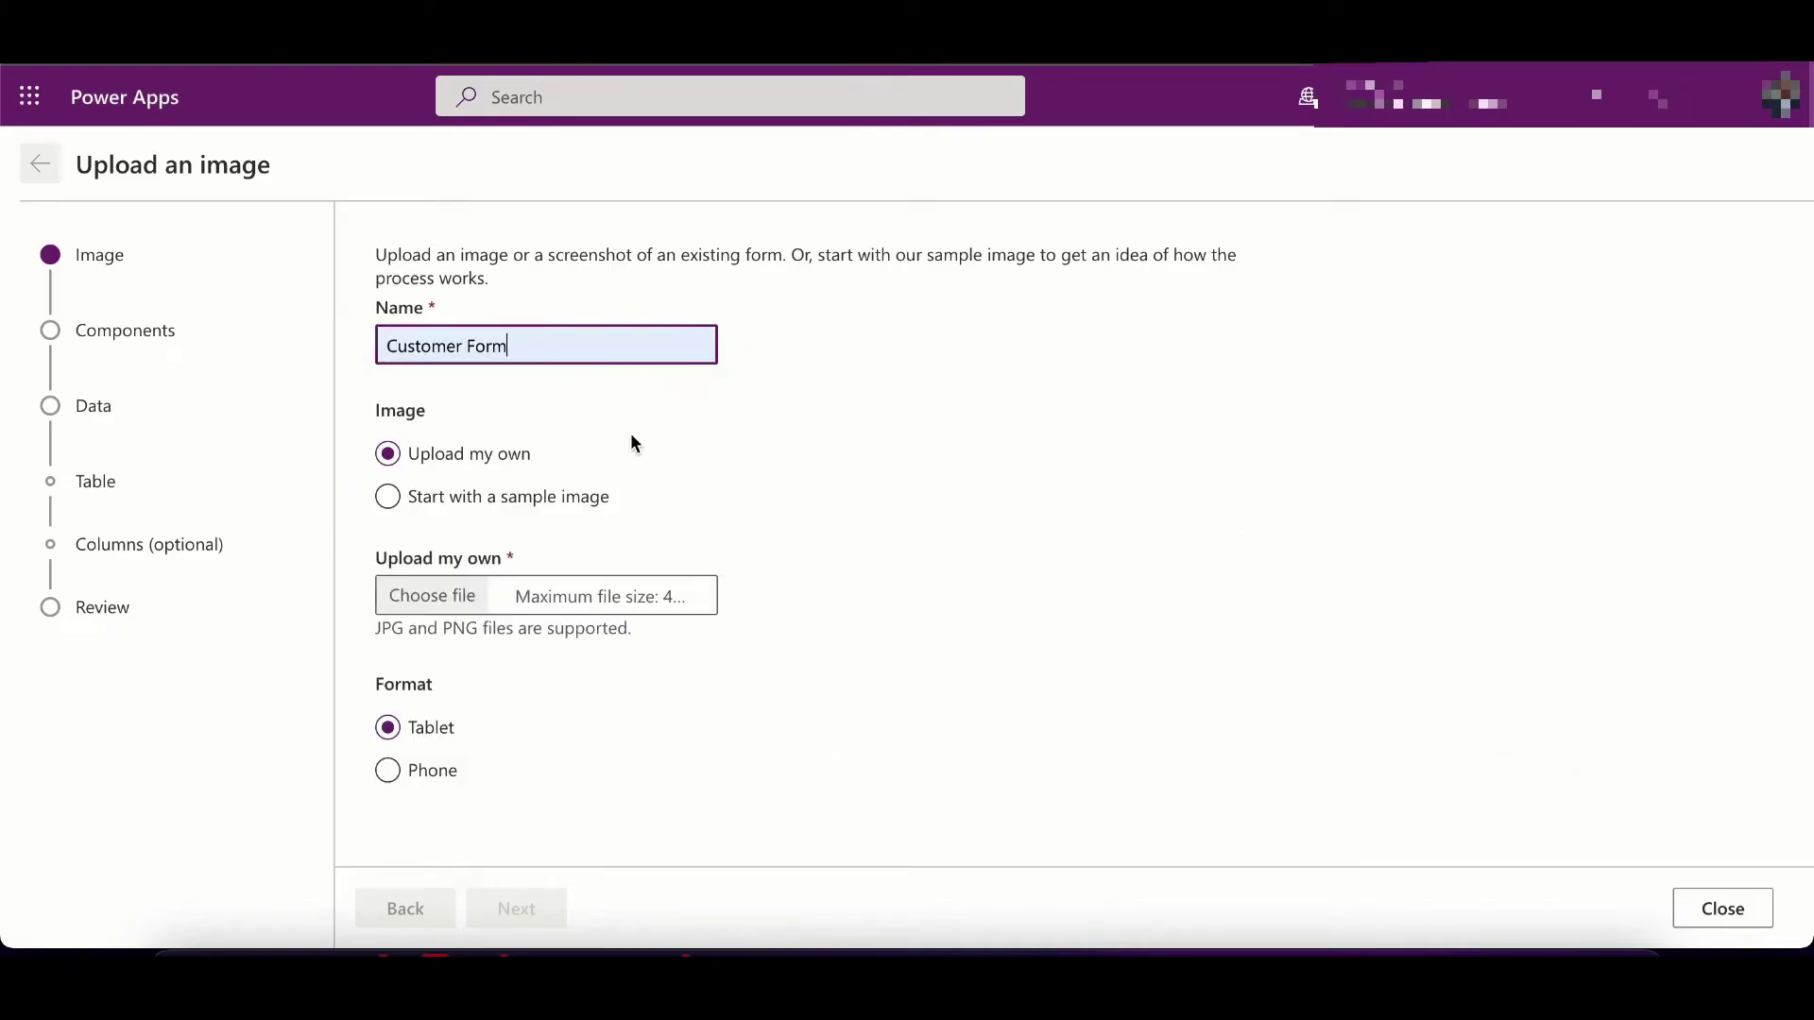
Upload the new-customer classic.png registration form image from Downloads.
{"action": "left_click", "coordinate": [510, 601]}
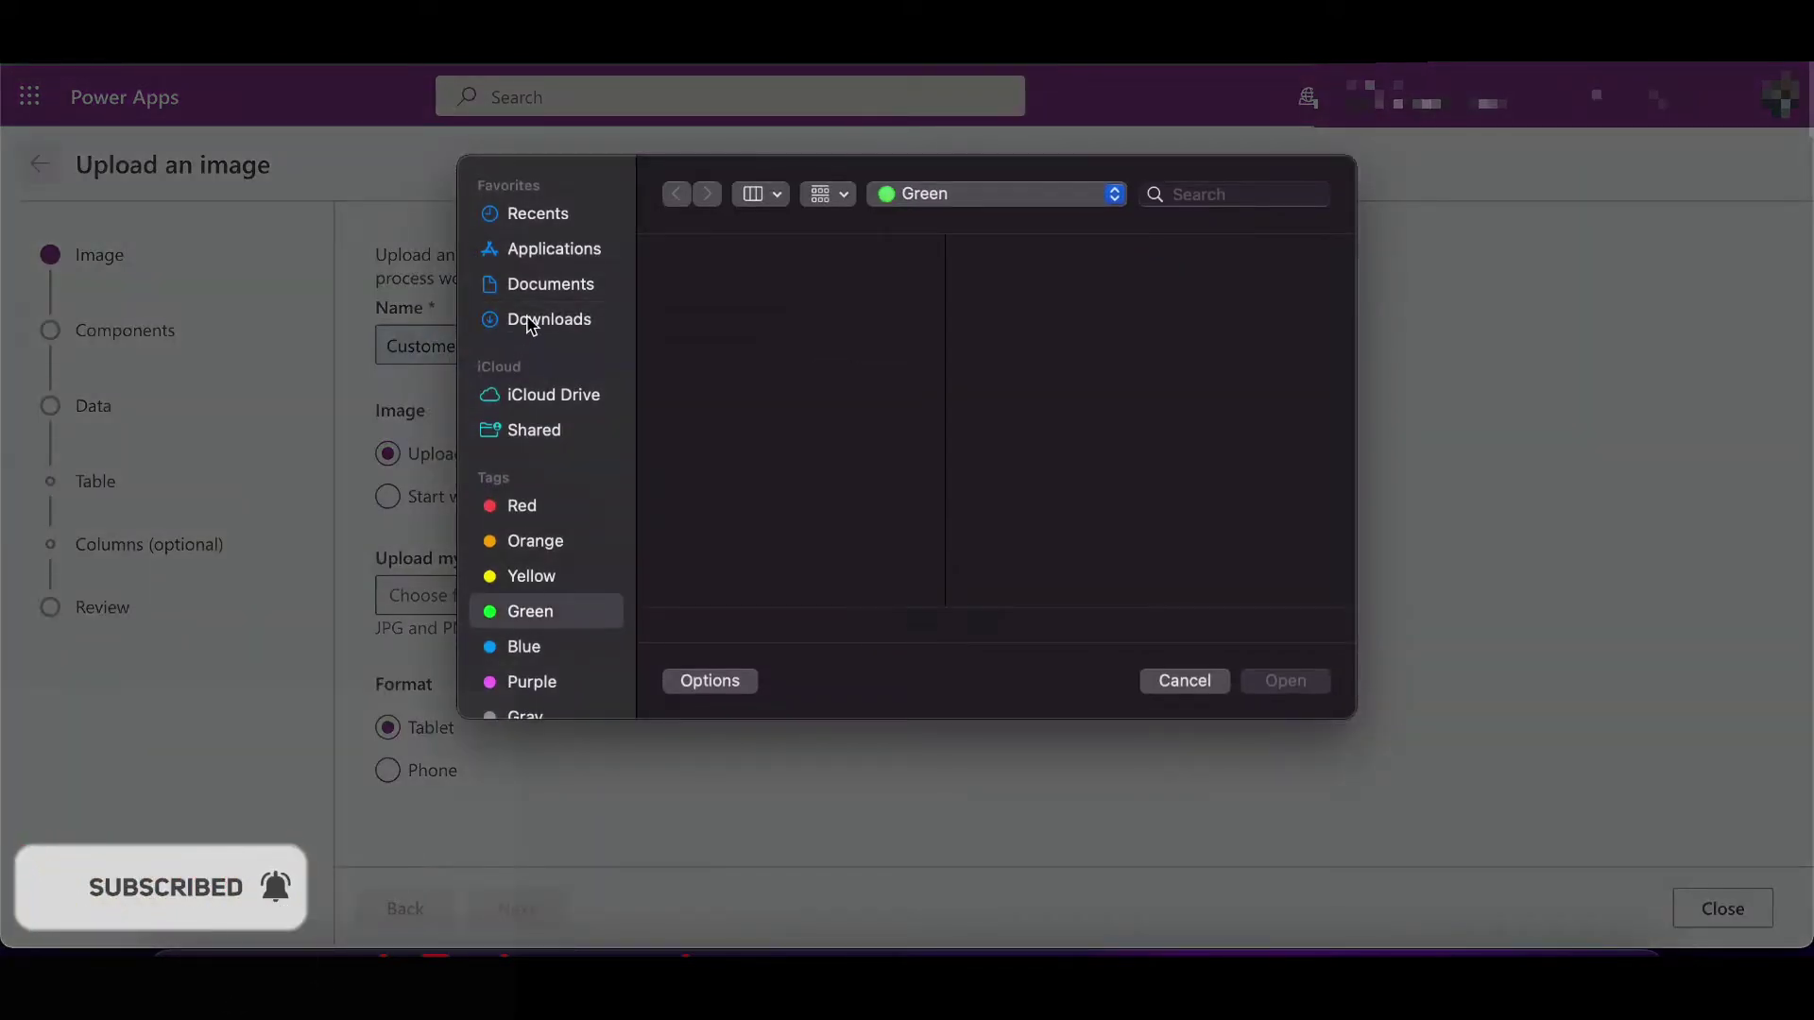
{"action": "left_click", "coordinate": [527, 323]}
{"action": "scroll", "coordinate": [742, 429], "scroll_direction": "down", "scroll_amount": 10}
{"action": "scroll", "coordinate": [742, 432], "scroll_direction": "up", "scroll_amount": 3}
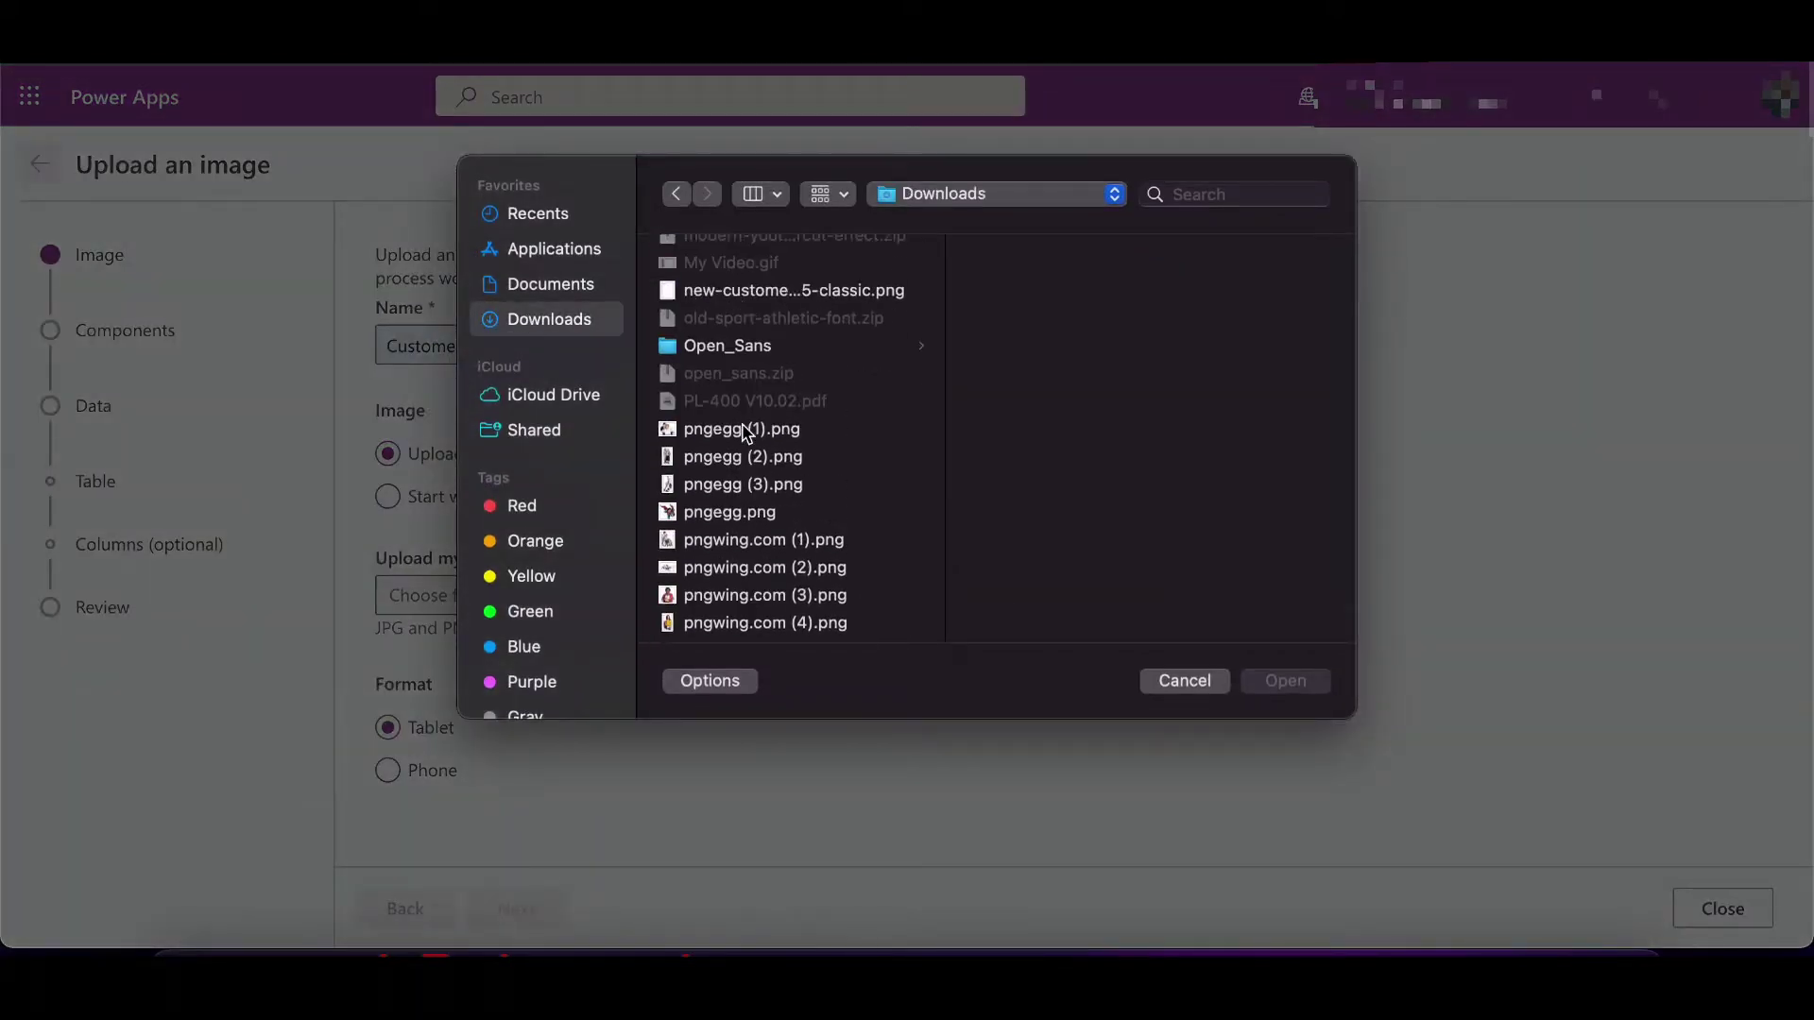
{"action": "scroll", "coordinate": [741, 430], "scroll_direction": "up", "scroll_amount": 3}
{"action": "left_click", "coordinate": [717, 422]}
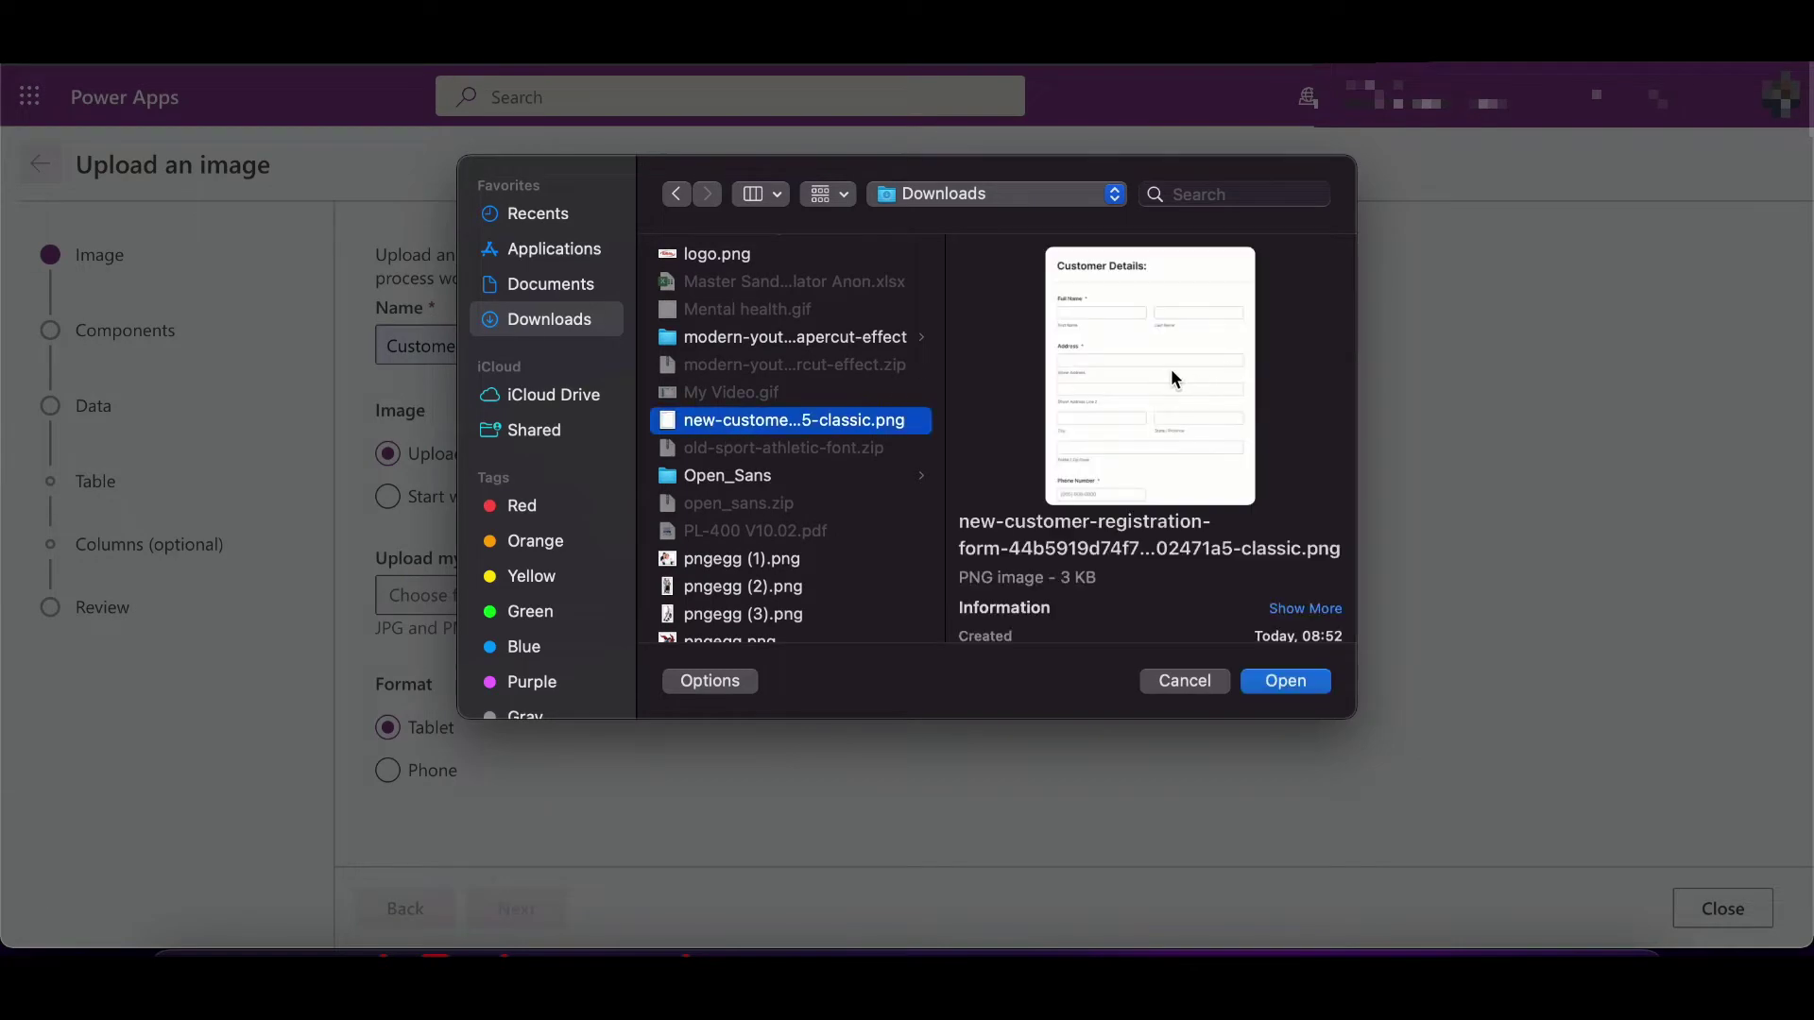
{"action": "left_click", "coordinate": [1286, 683]}
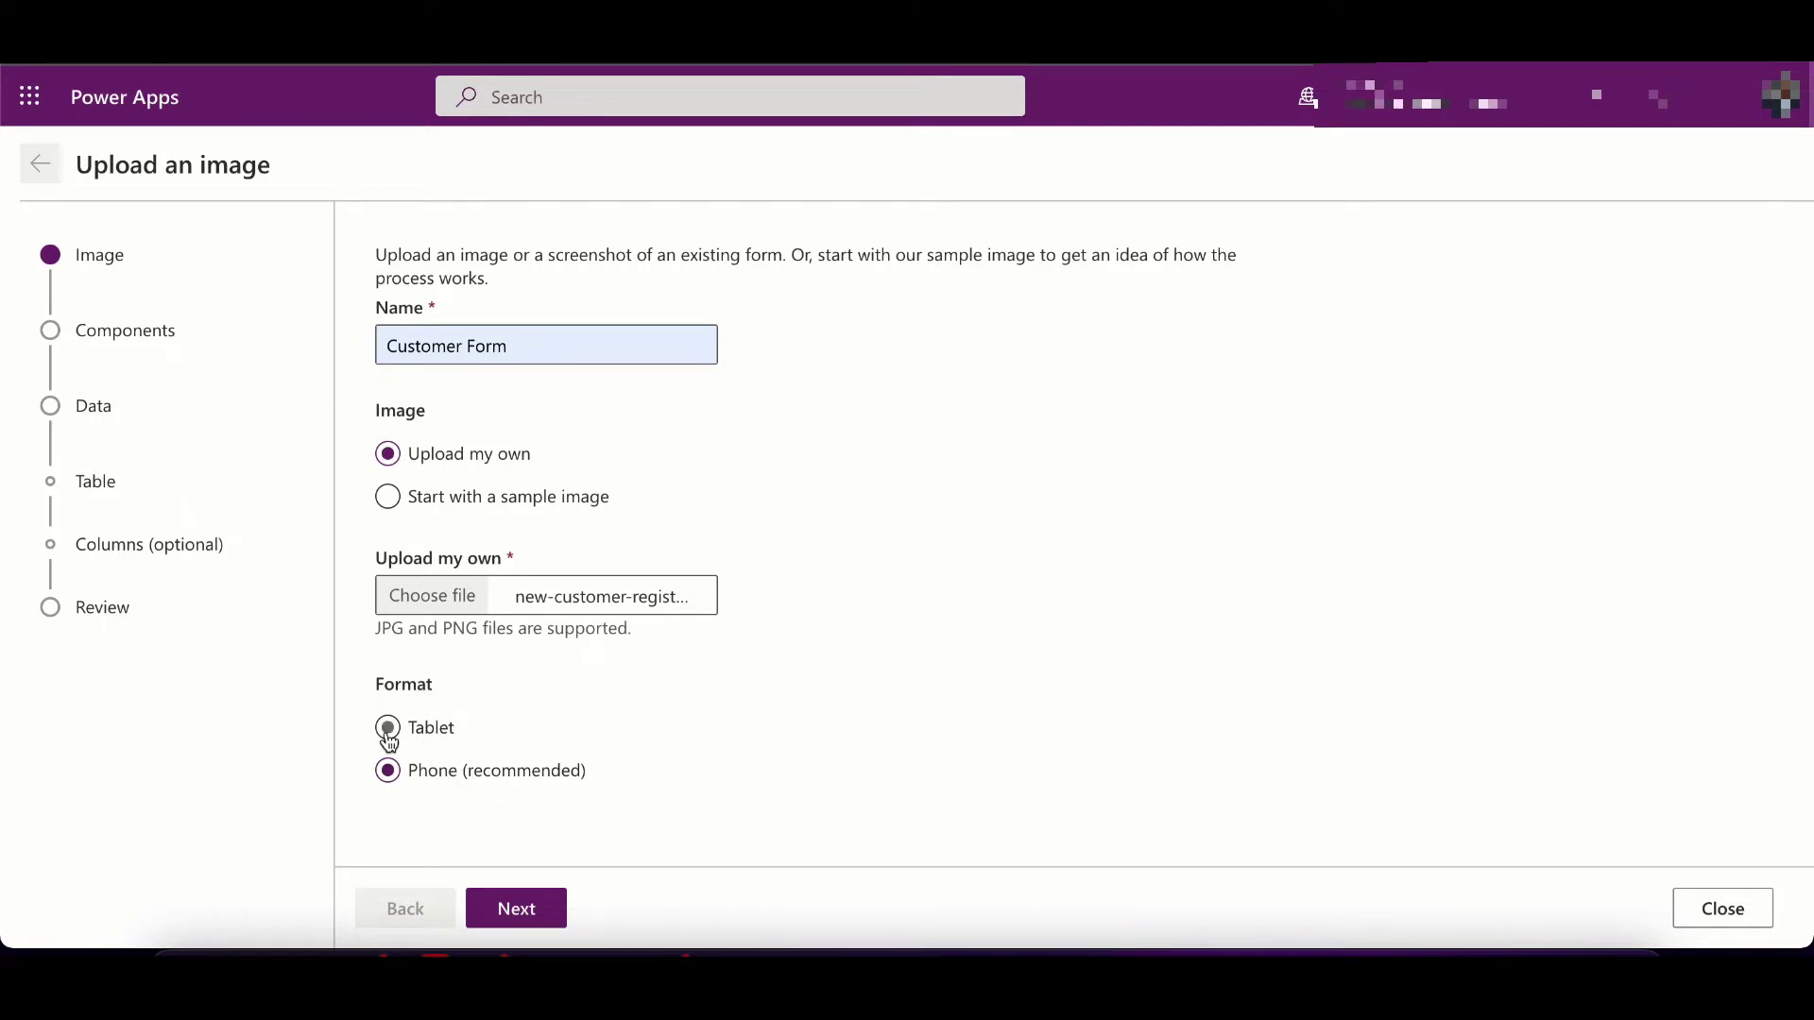
Tag the first Full Name box as a Text input, replacing an accidental Button tag.
{"action": "left_click", "coordinate": [528, 914]}
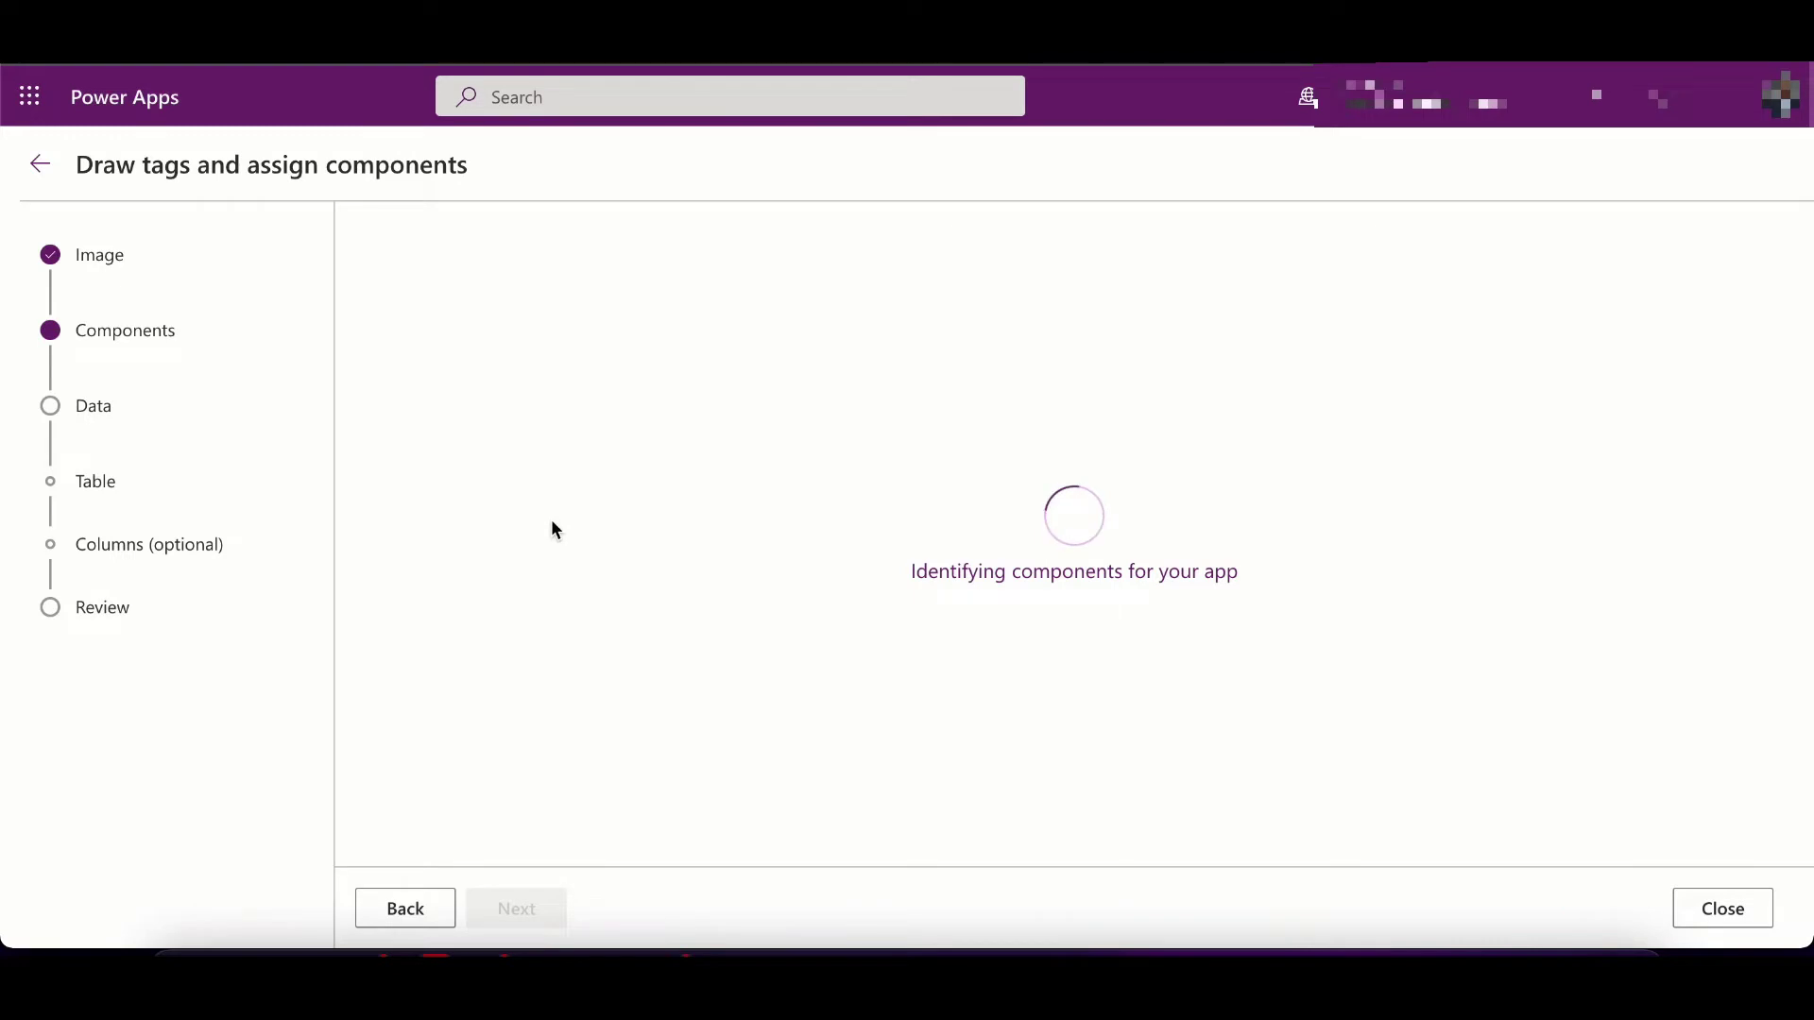
{"action": "mouse_move", "coordinate": [775, 489]}
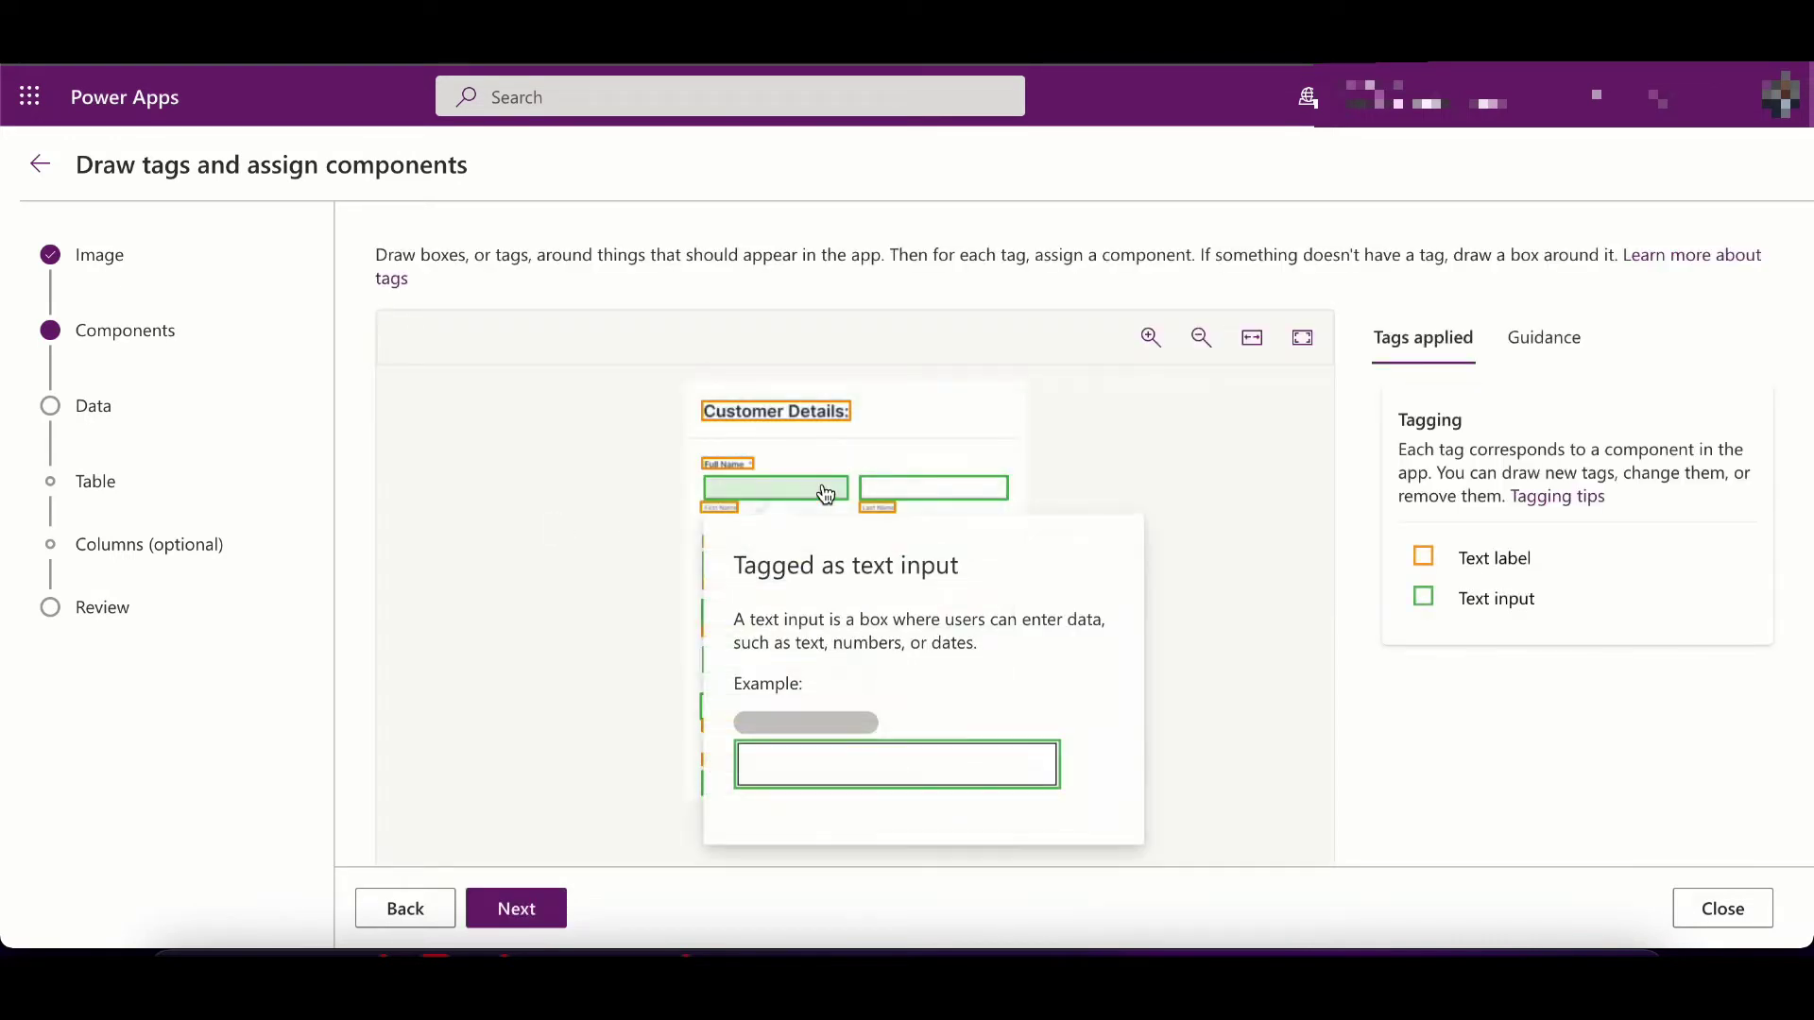
{"action": "left_click", "coordinate": [797, 491]}
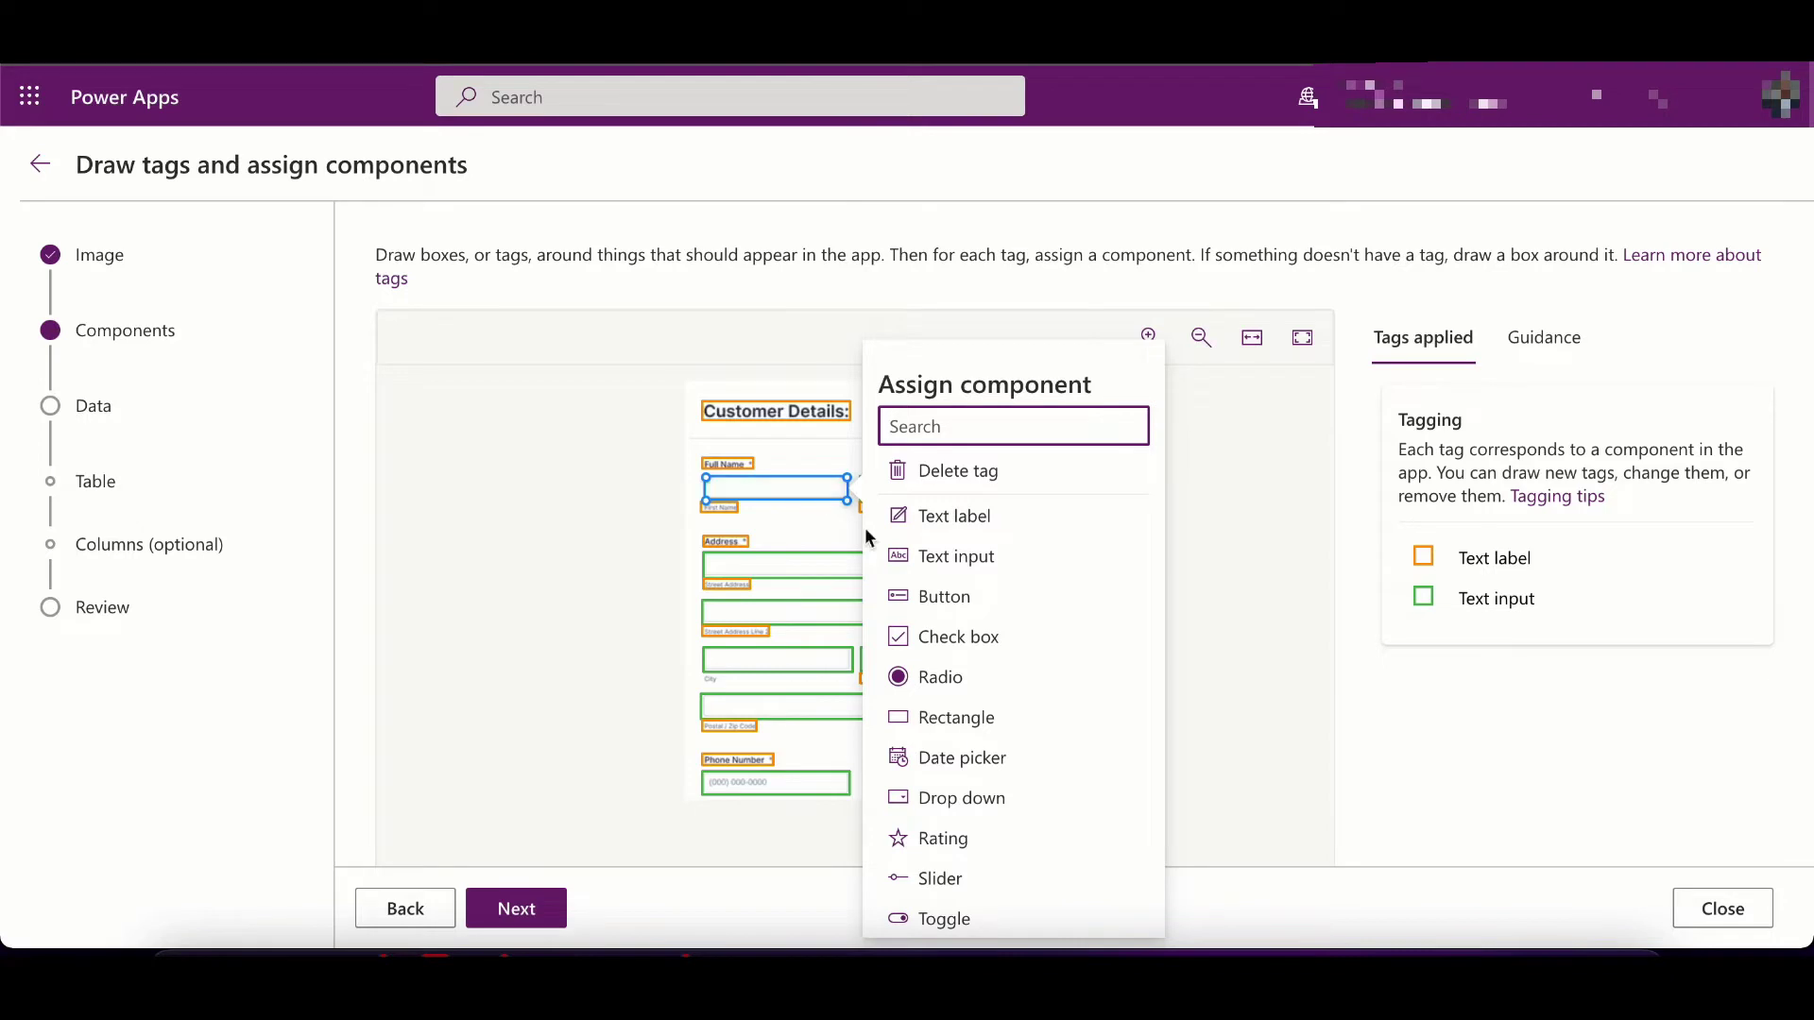
{"action": "left_click", "coordinate": [927, 597]}
{"action": "left_click", "coordinate": [794, 488]}
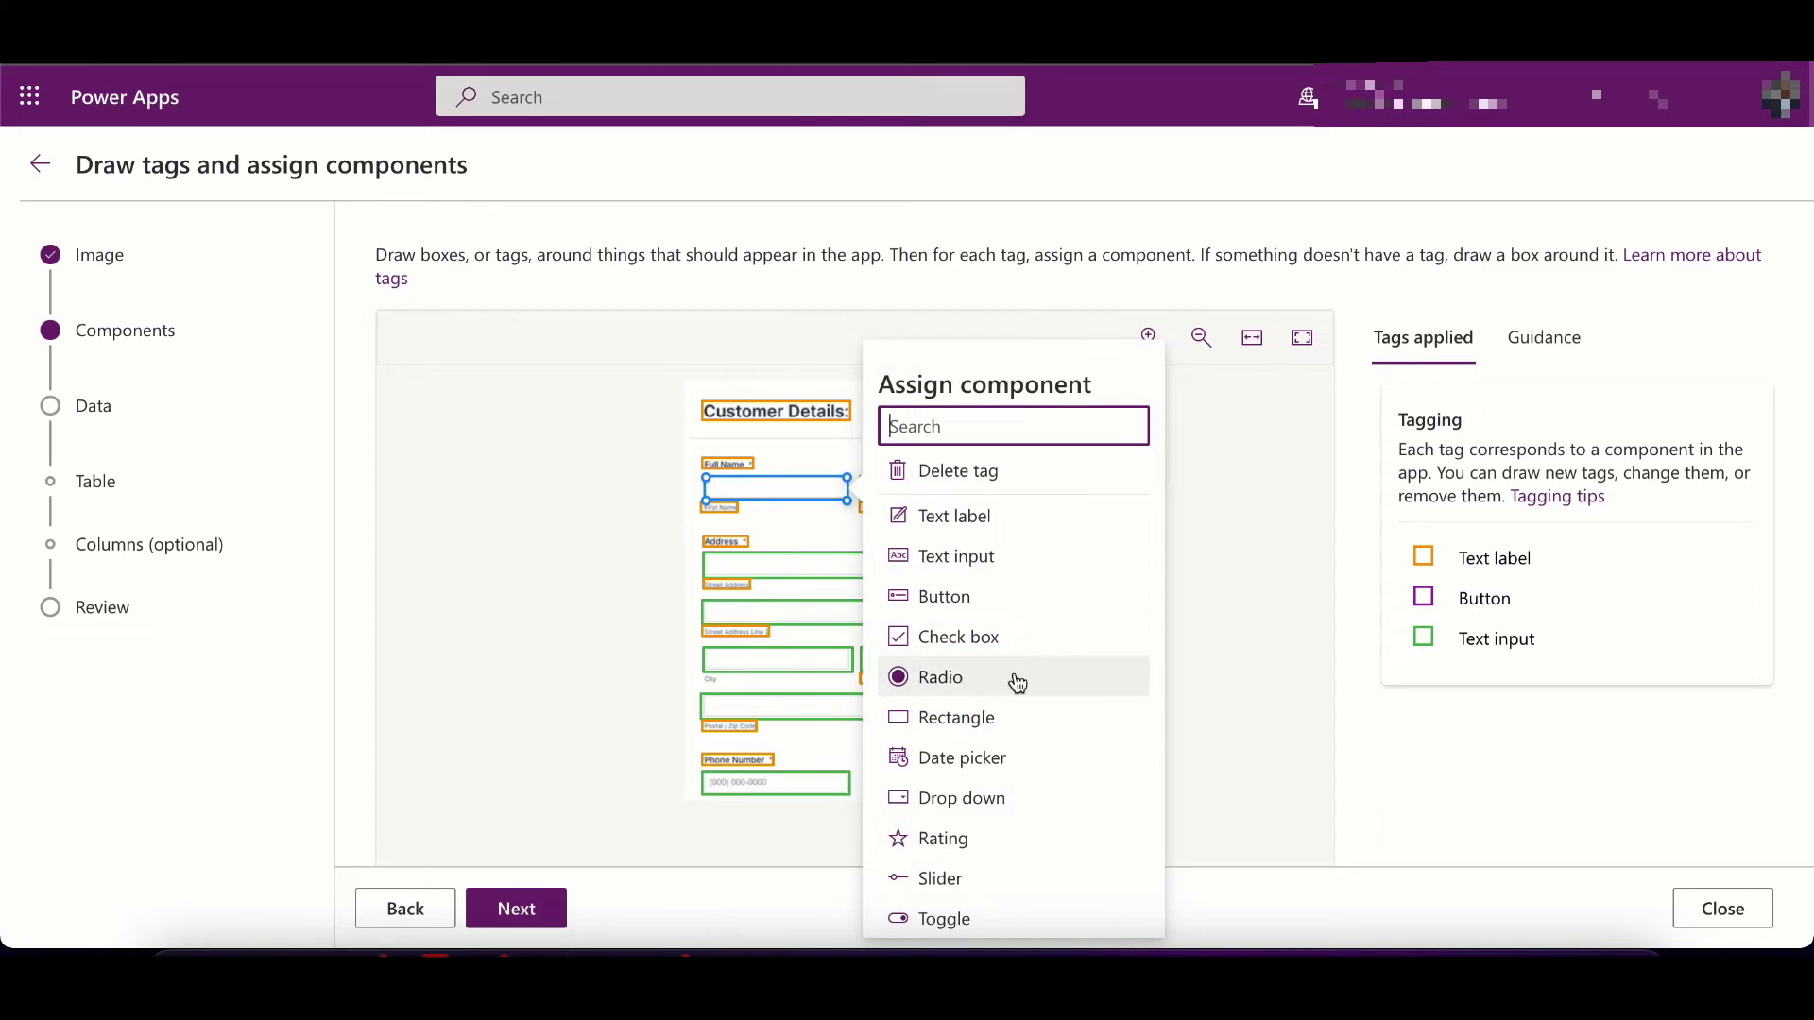
{"action": "left_click", "coordinate": [959, 561]}
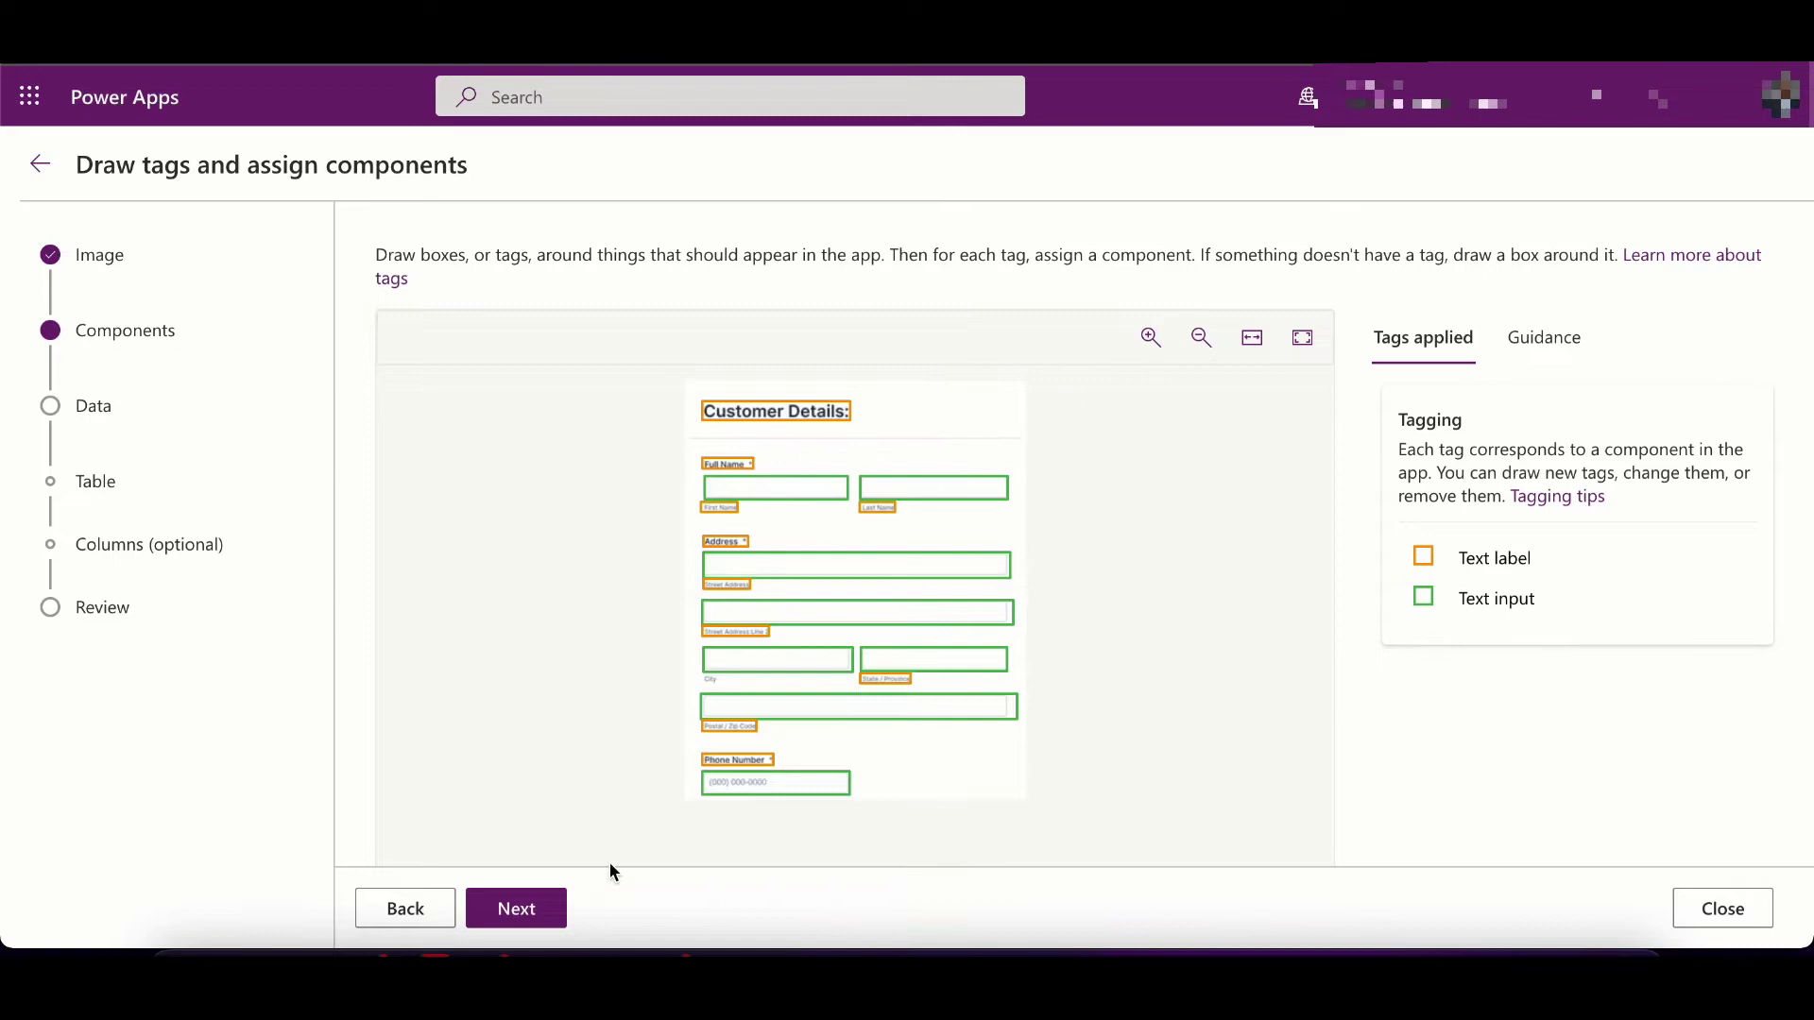
Start a new Dataverse table and tag Full Name, Last Name, Address and Street Address Line 2.
{"action": "left_click", "coordinate": [537, 914]}
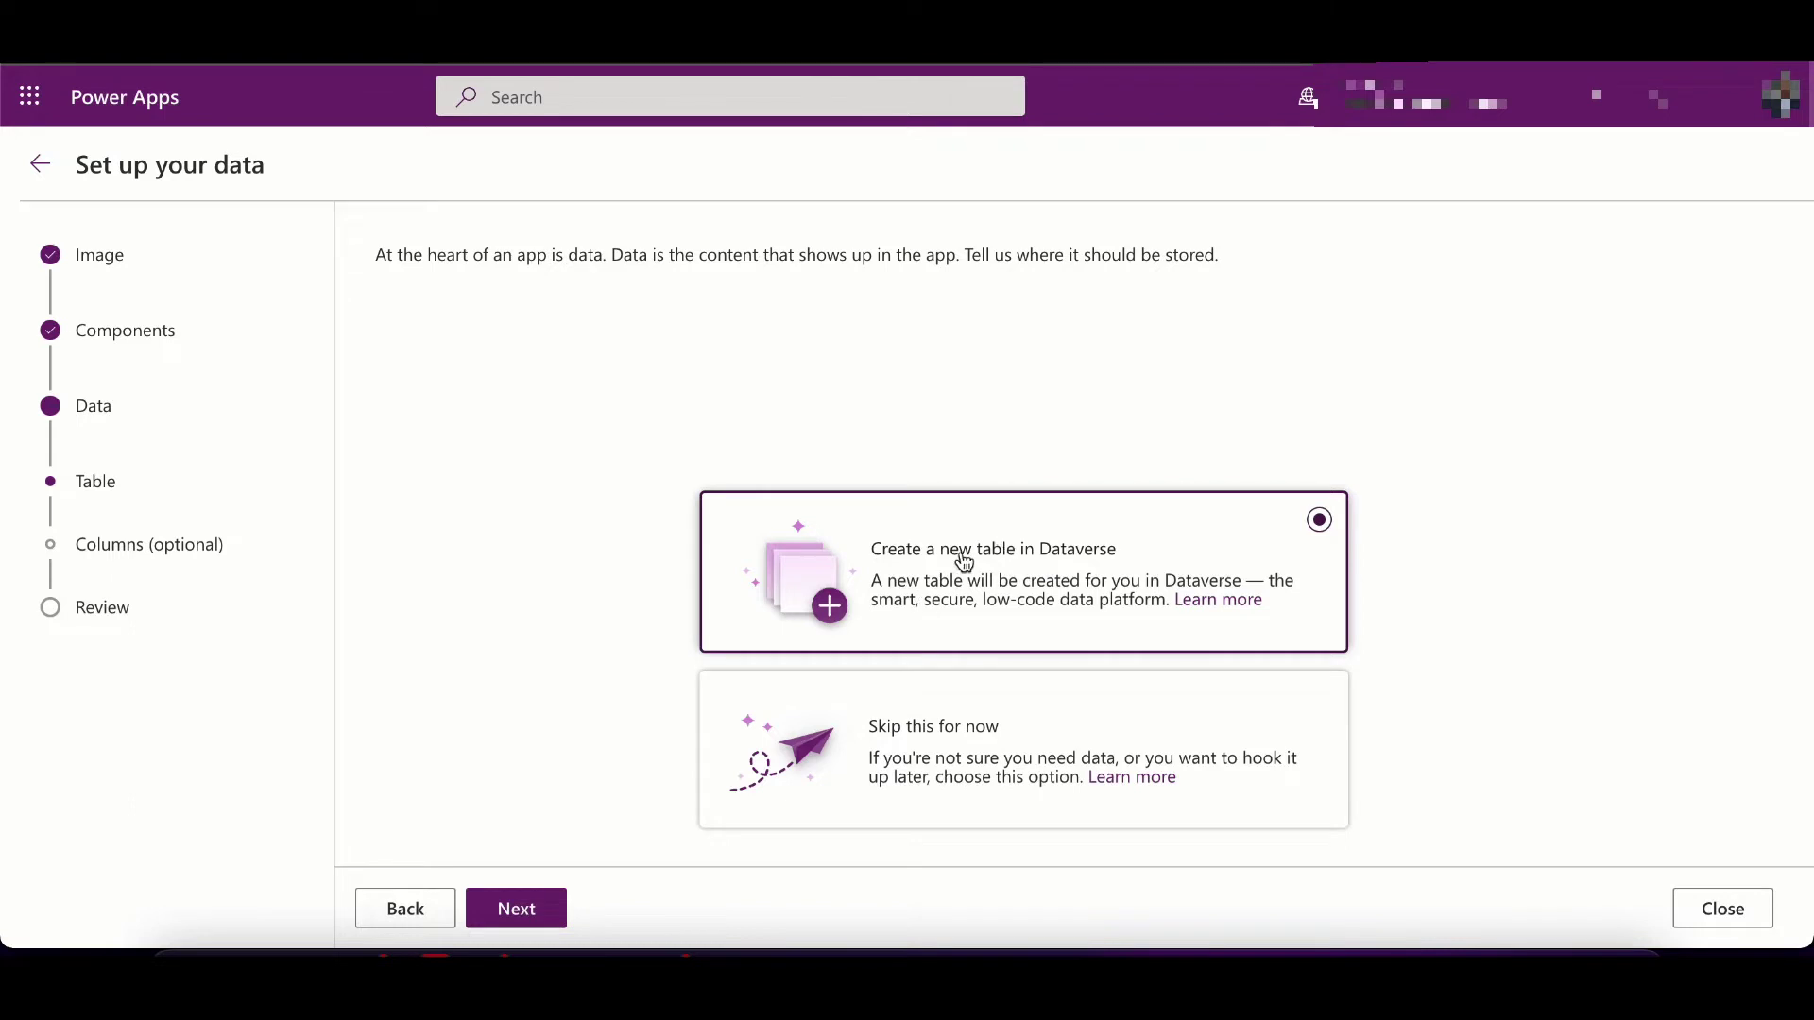
{"action": "left_click", "coordinate": [539, 900]}
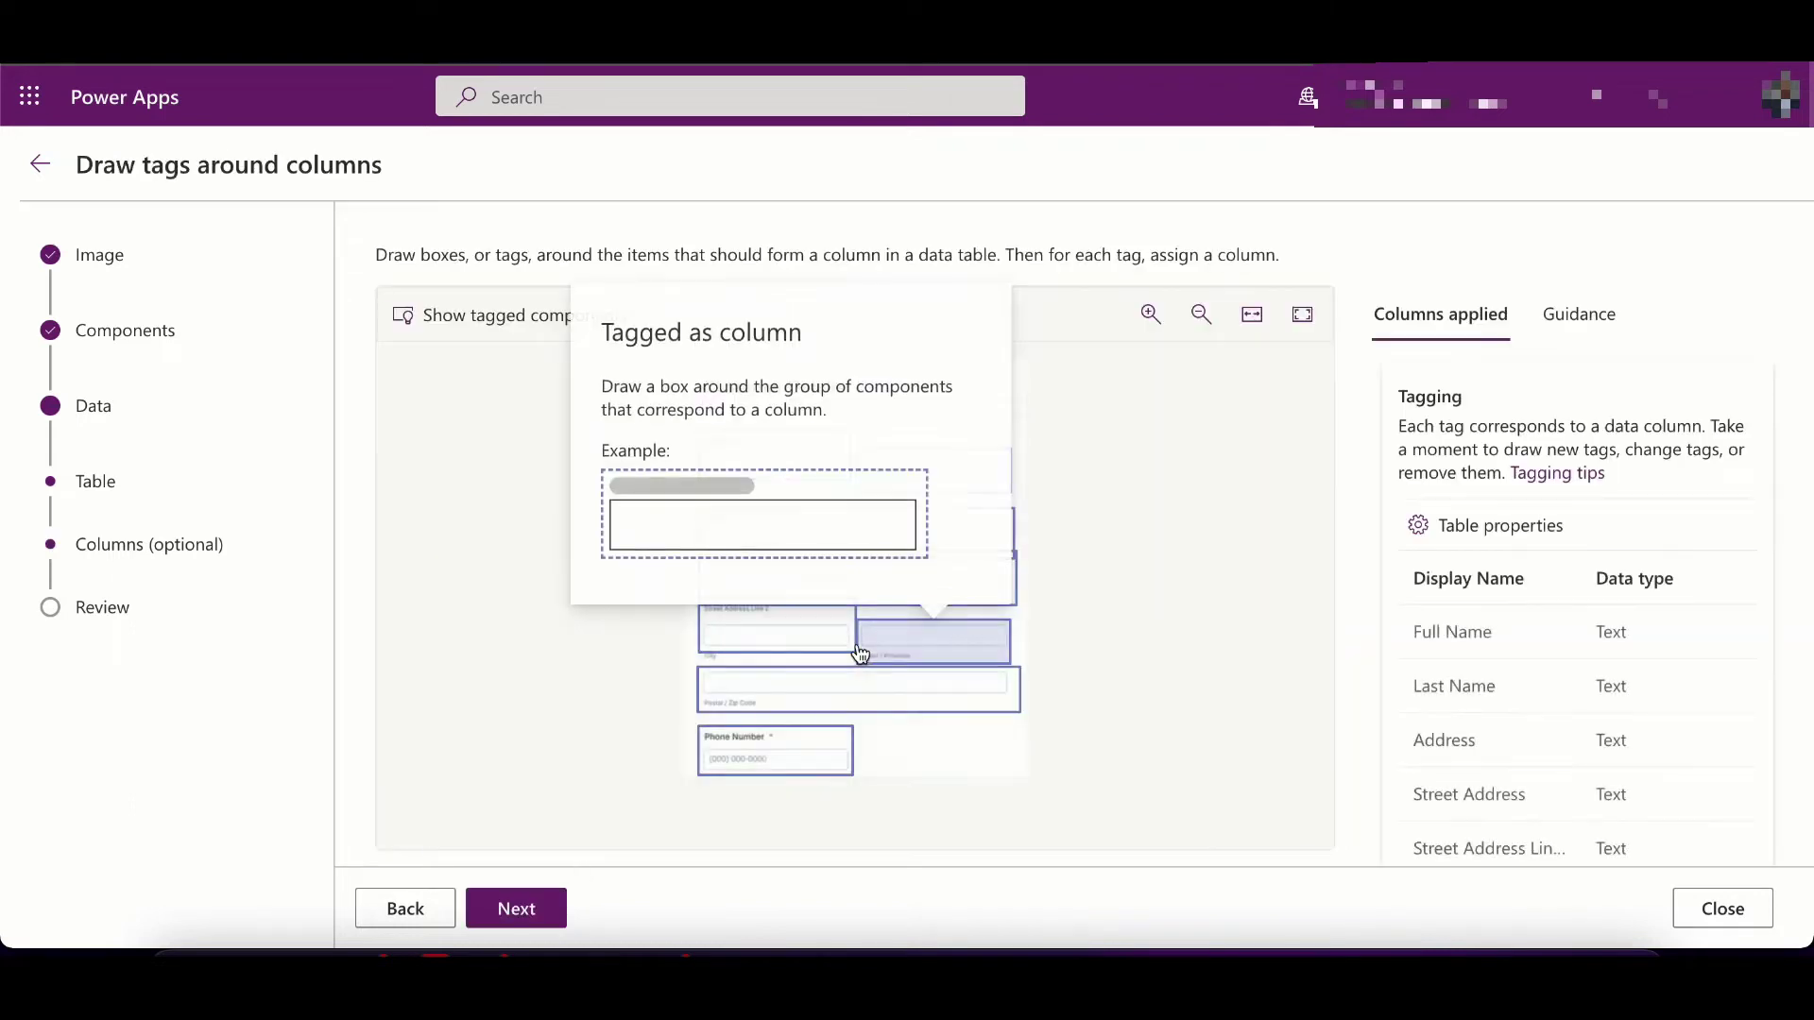
{"action": "left_click", "coordinate": [929, 548]}
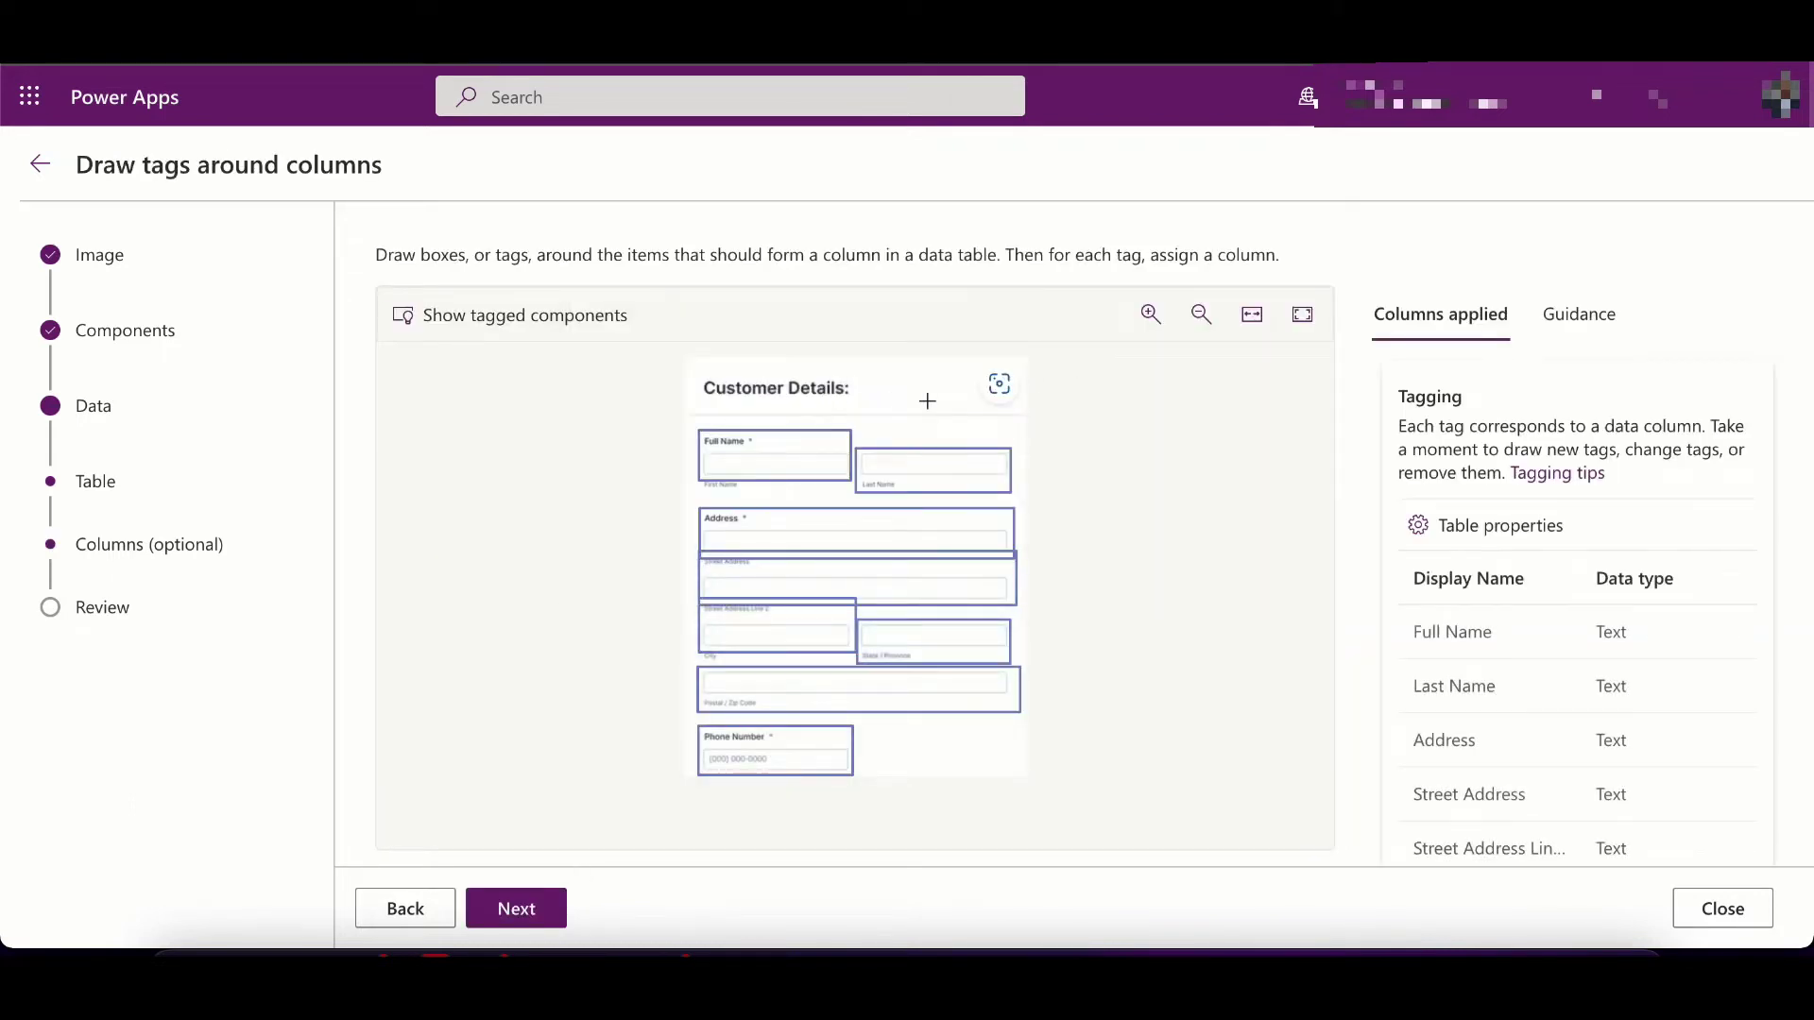
{"action": "left_click", "coordinate": [831, 454]}
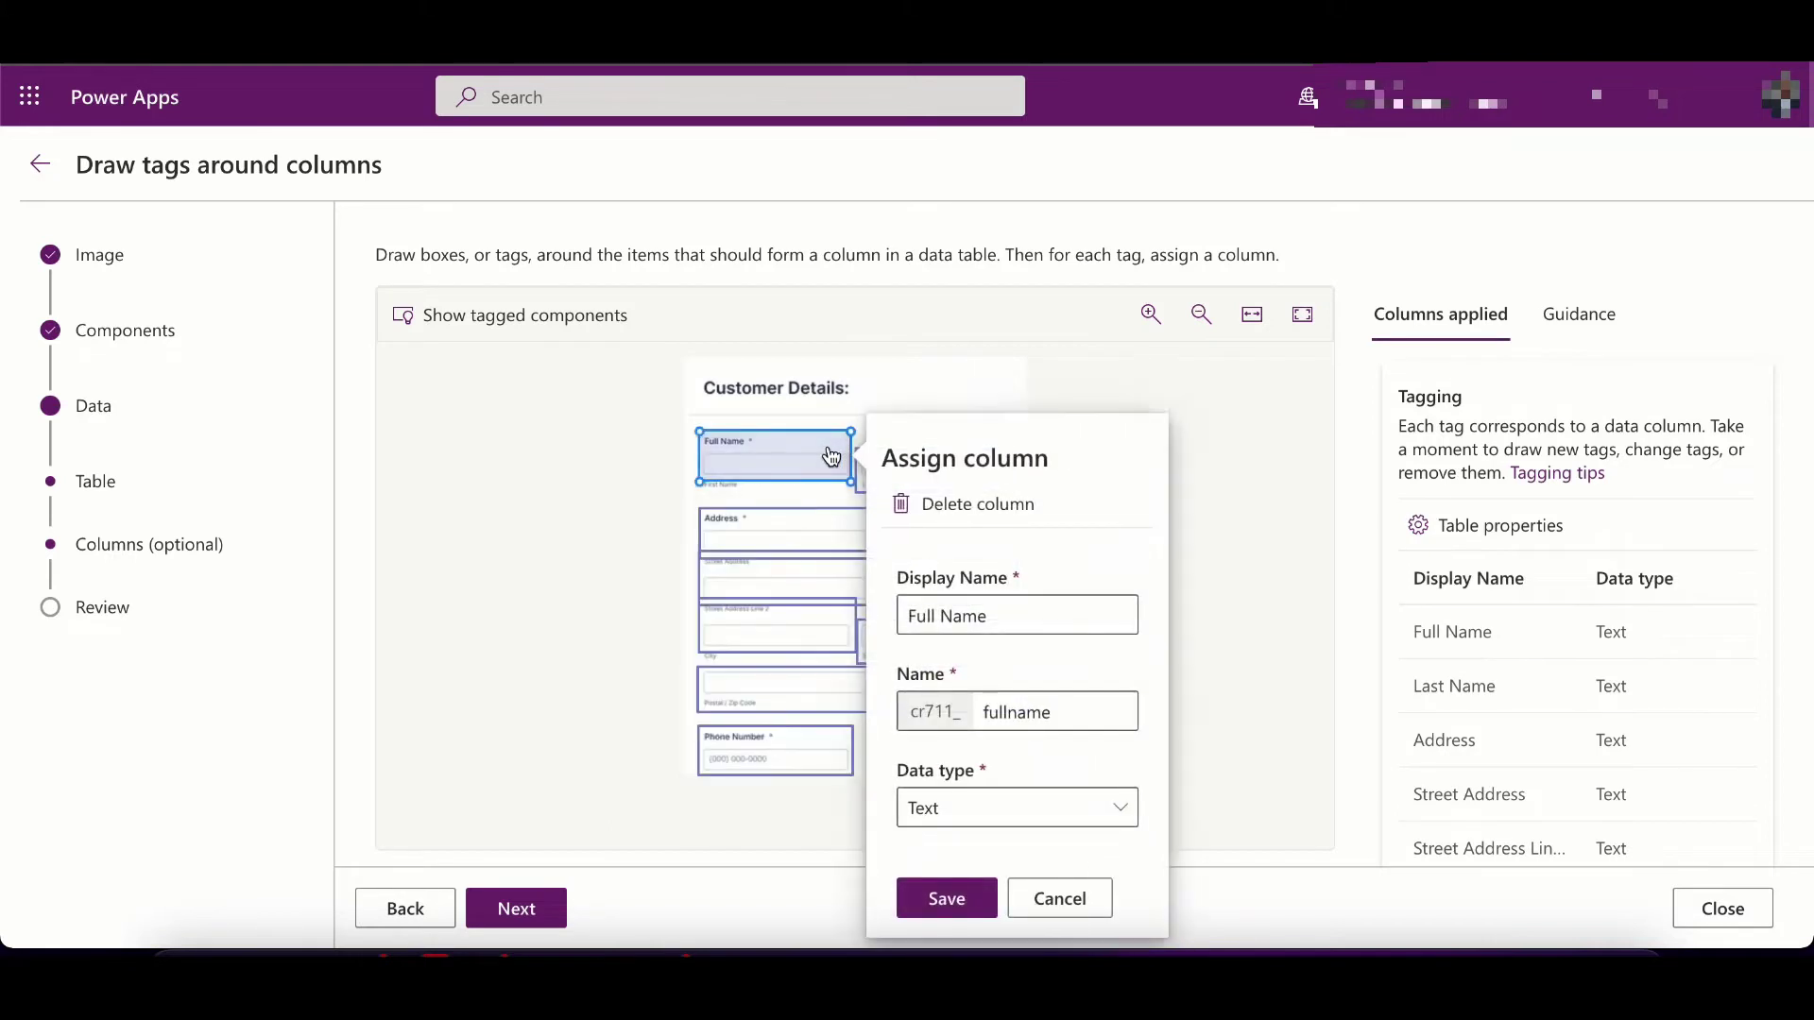
{"action": "left_click", "coordinate": [1210, 433]}
{"action": "left_click", "coordinate": [955, 483]}
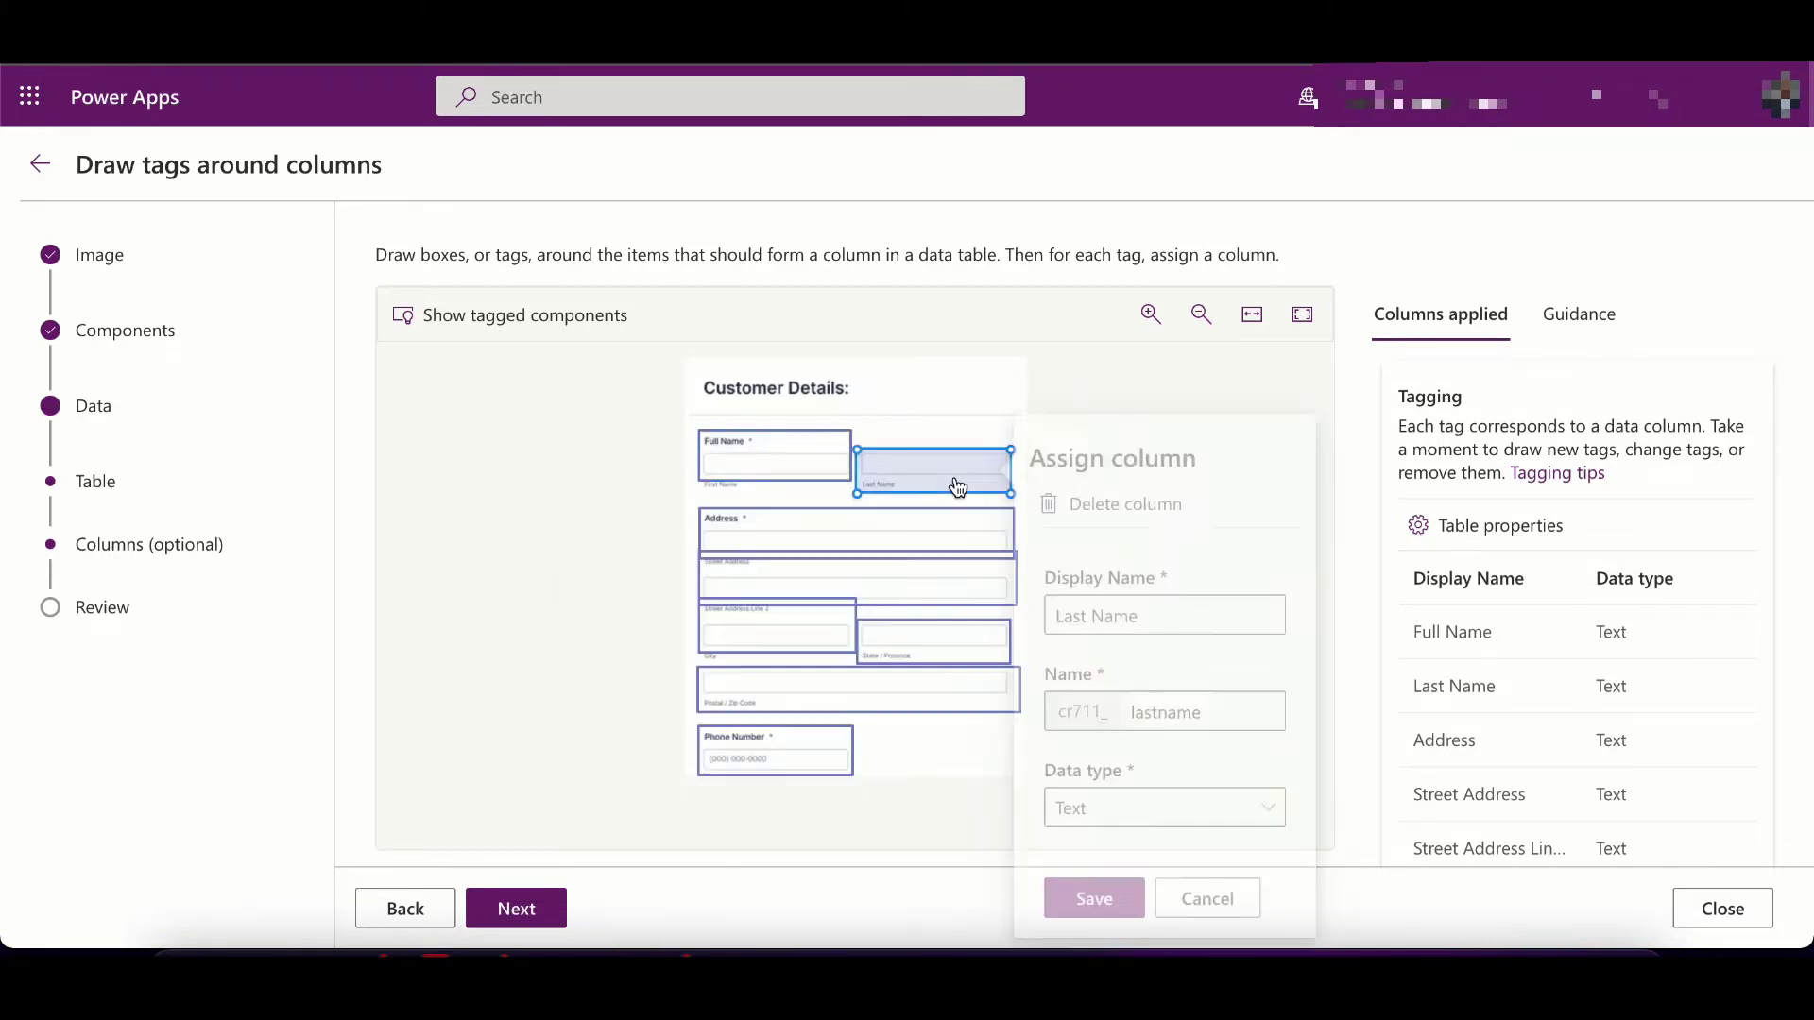
{"action": "left_click", "coordinate": [837, 550]}
{"action": "left_click", "coordinate": [812, 642]}
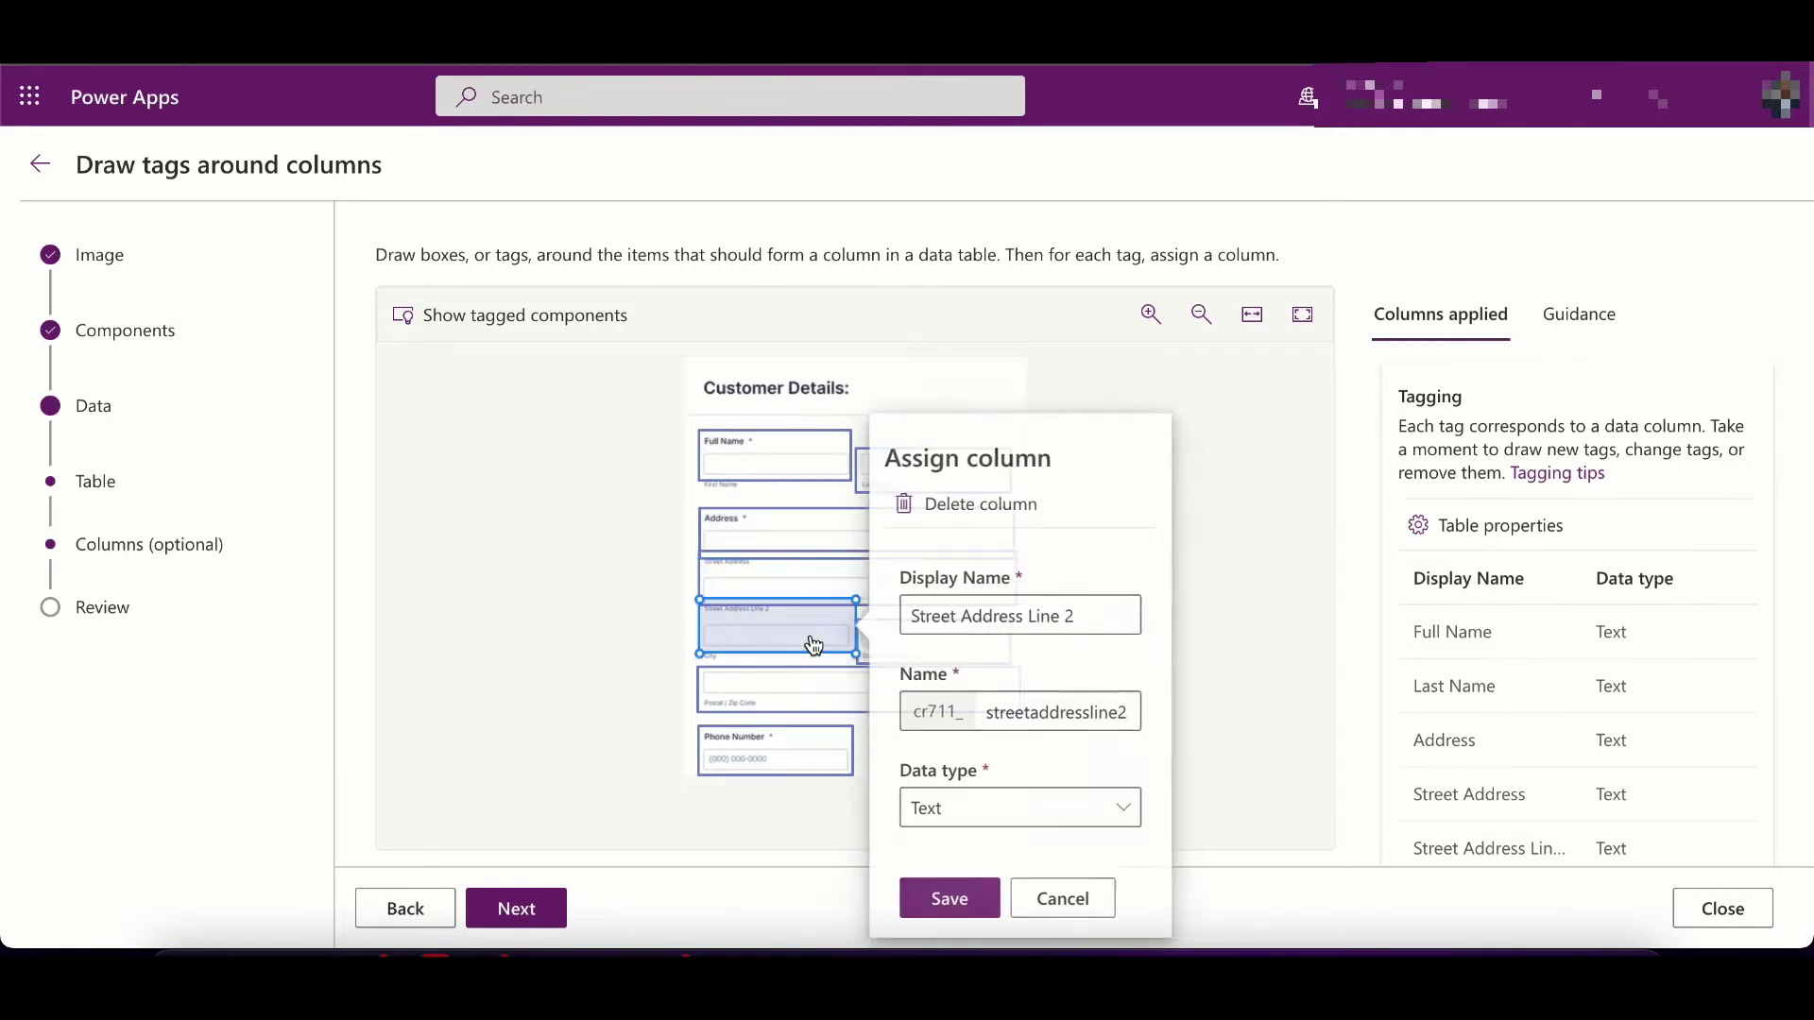
Correct the postal code column name to 'Postal Zip Code' and save its assignment.
{"action": "left_click", "coordinate": [831, 686]}
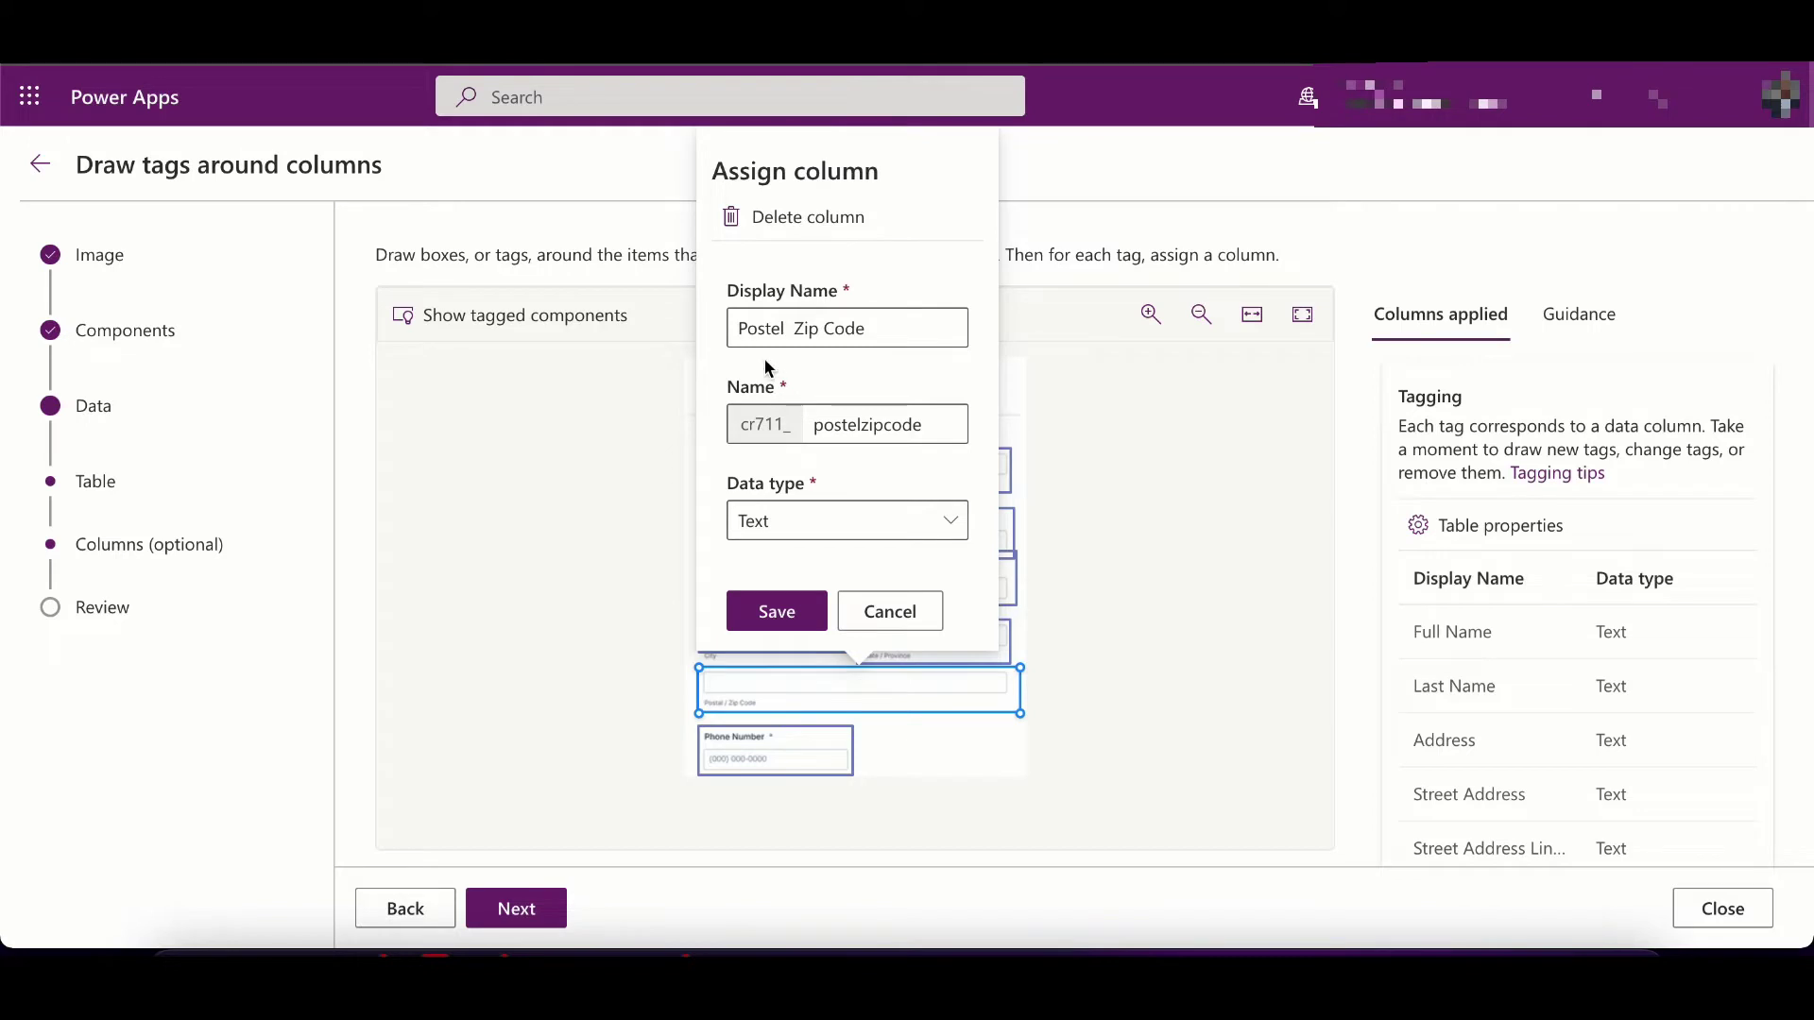
{"action": "left_click", "coordinate": [765, 331]}
{"action": "left_click", "coordinate": [782, 327]}
{"action": "key", "text": "BackSpace"}
{"action": "type", "text": "al"}
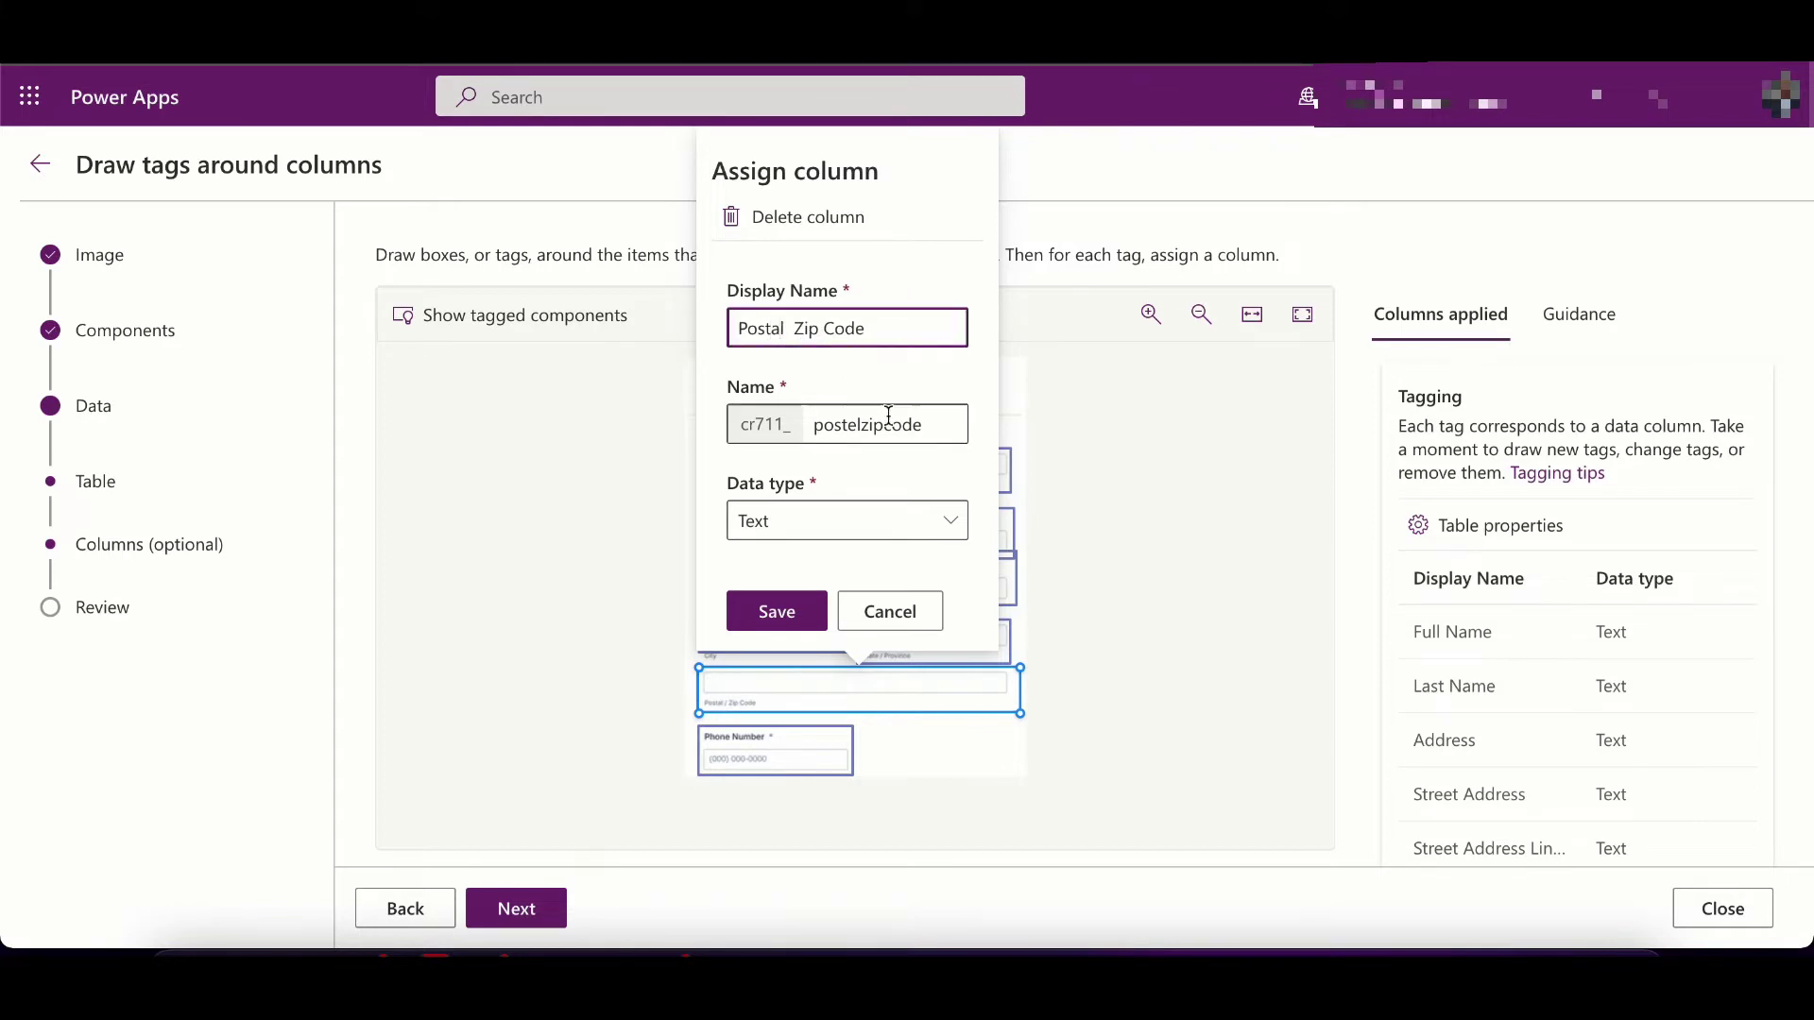
{"action": "left_click", "coordinate": [854, 431]}
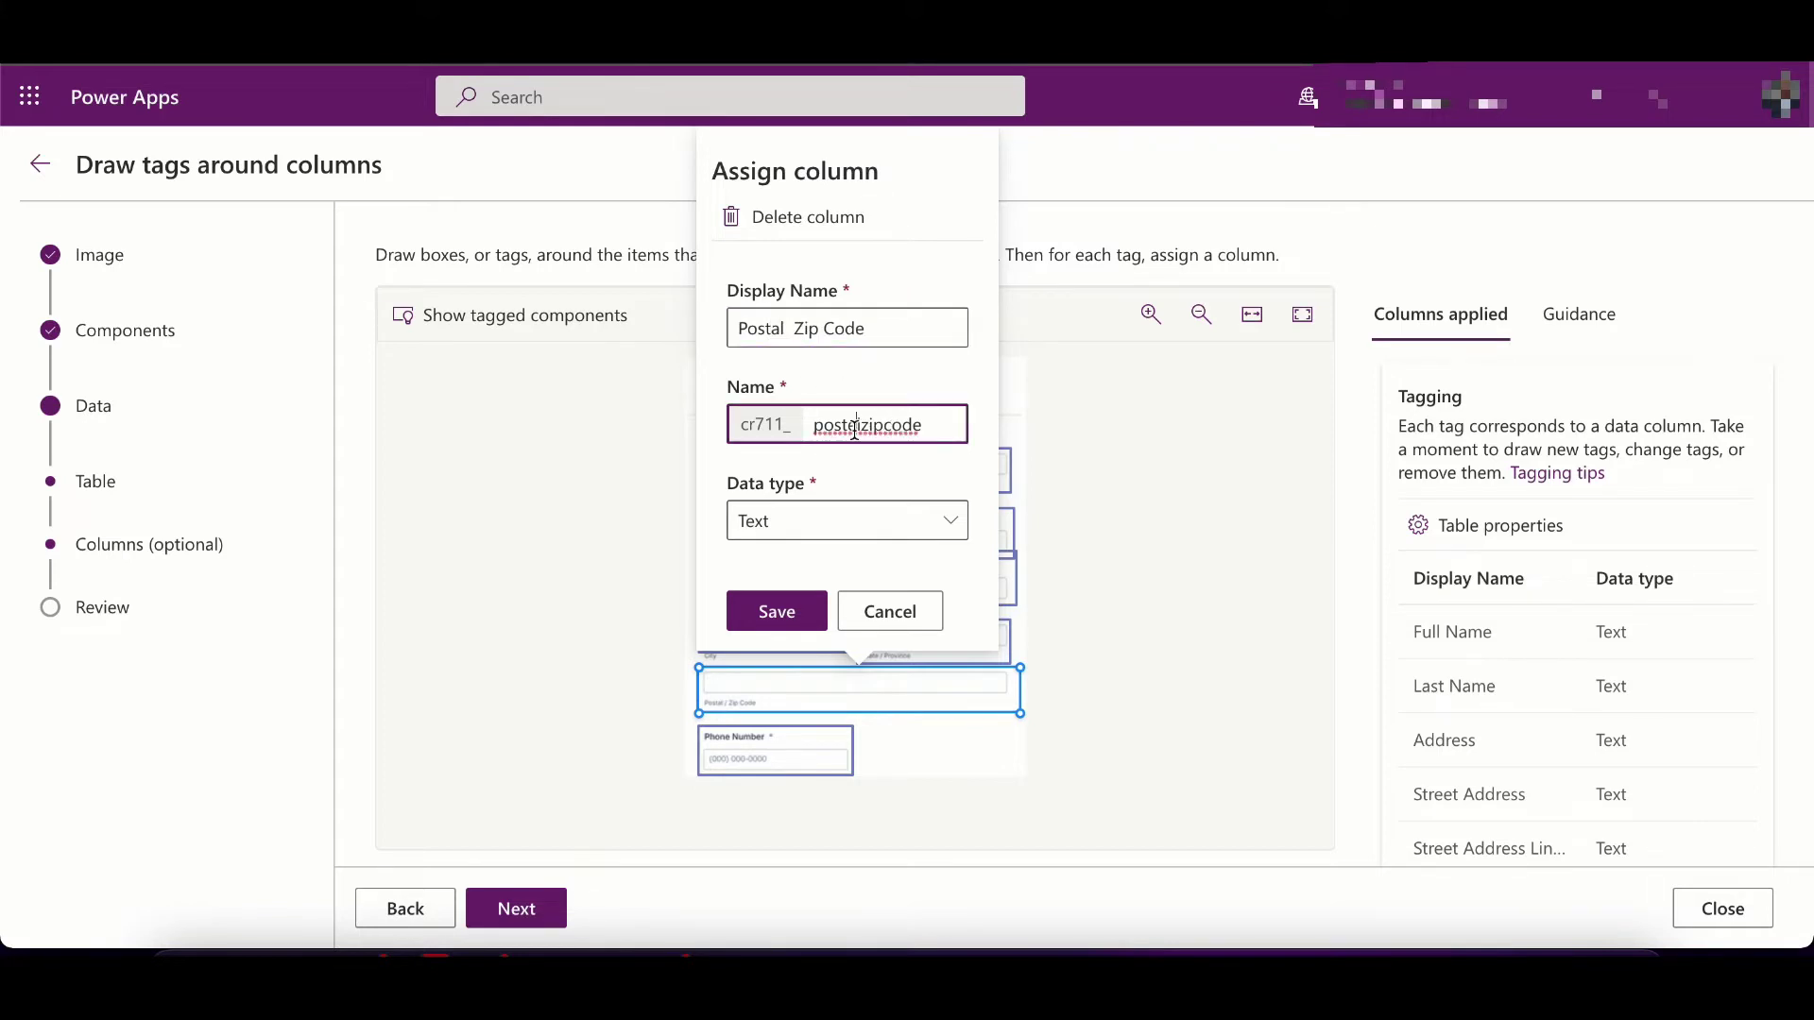
{"action": "left_click", "coordinate": [791, 623]}
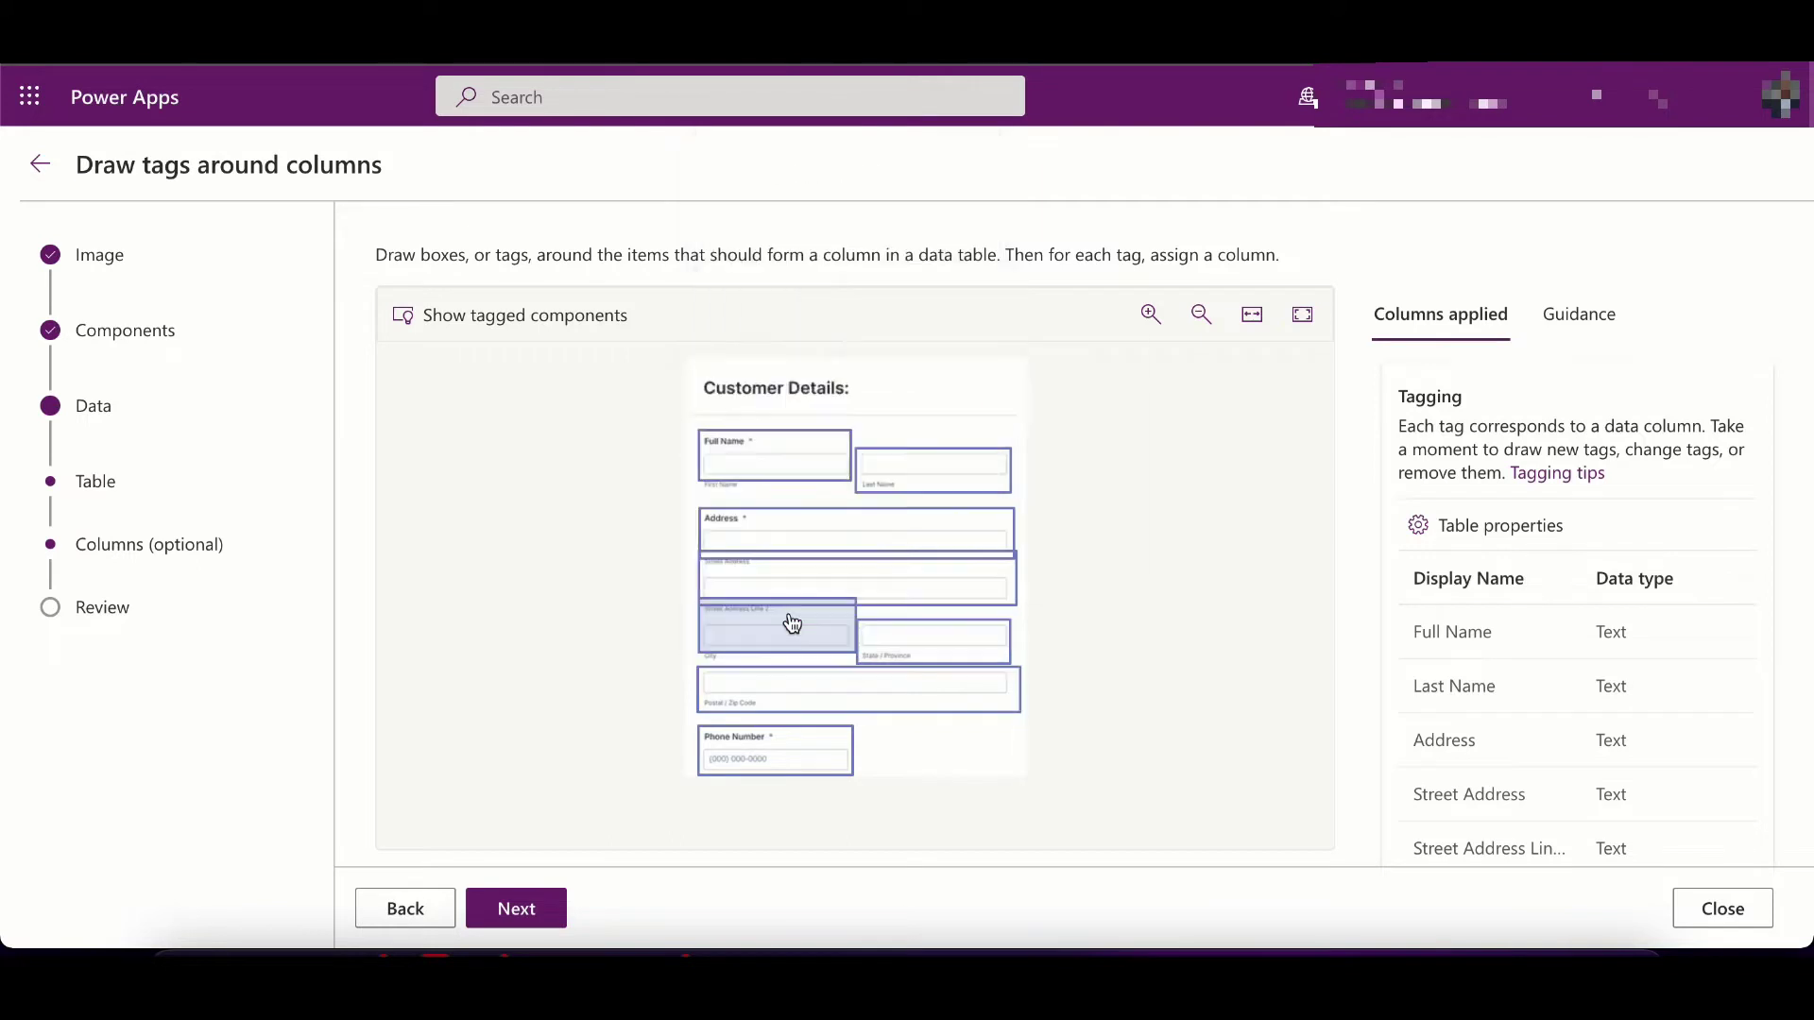
Review the tagged columns table and create the Customer Form app.
{"action": "left_click", "coordinate": [519, 914]}
{"action": "scroll", "coordinate": [681, 595], "scroll_direction": "down", "scroll_amount": 1}
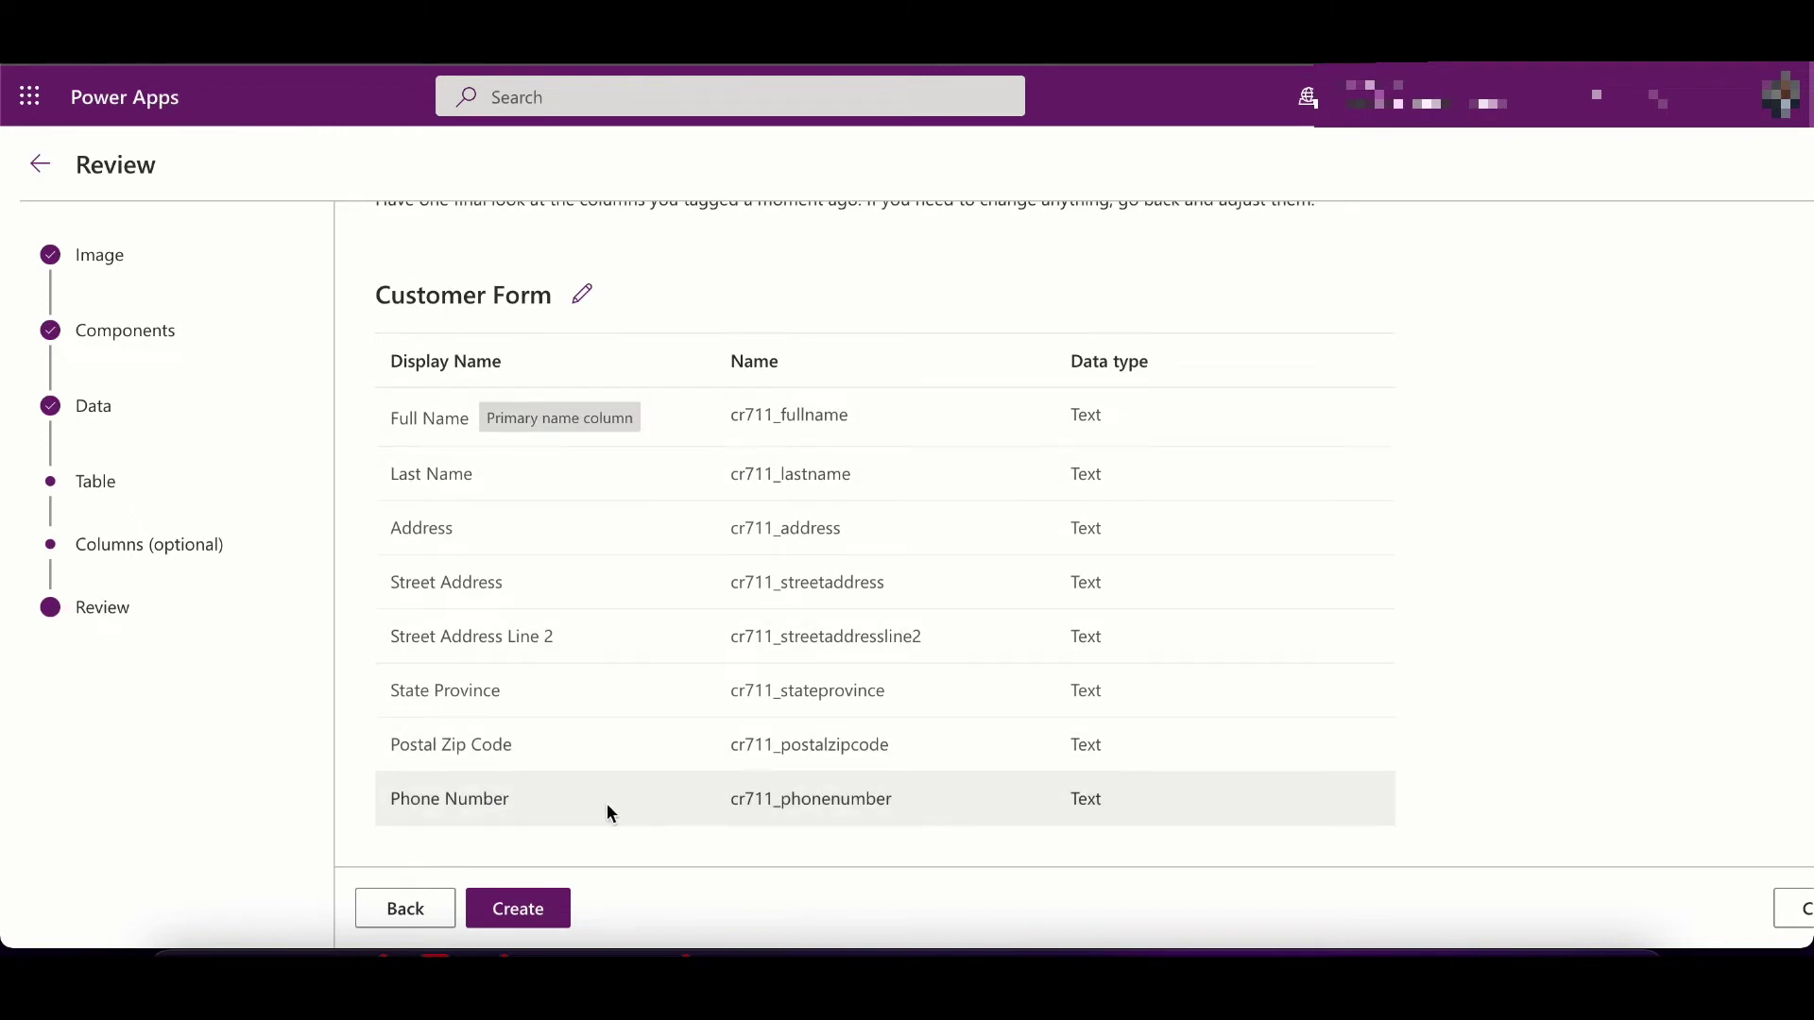
{"action": "left_click", "coordinate": [549, 904]}
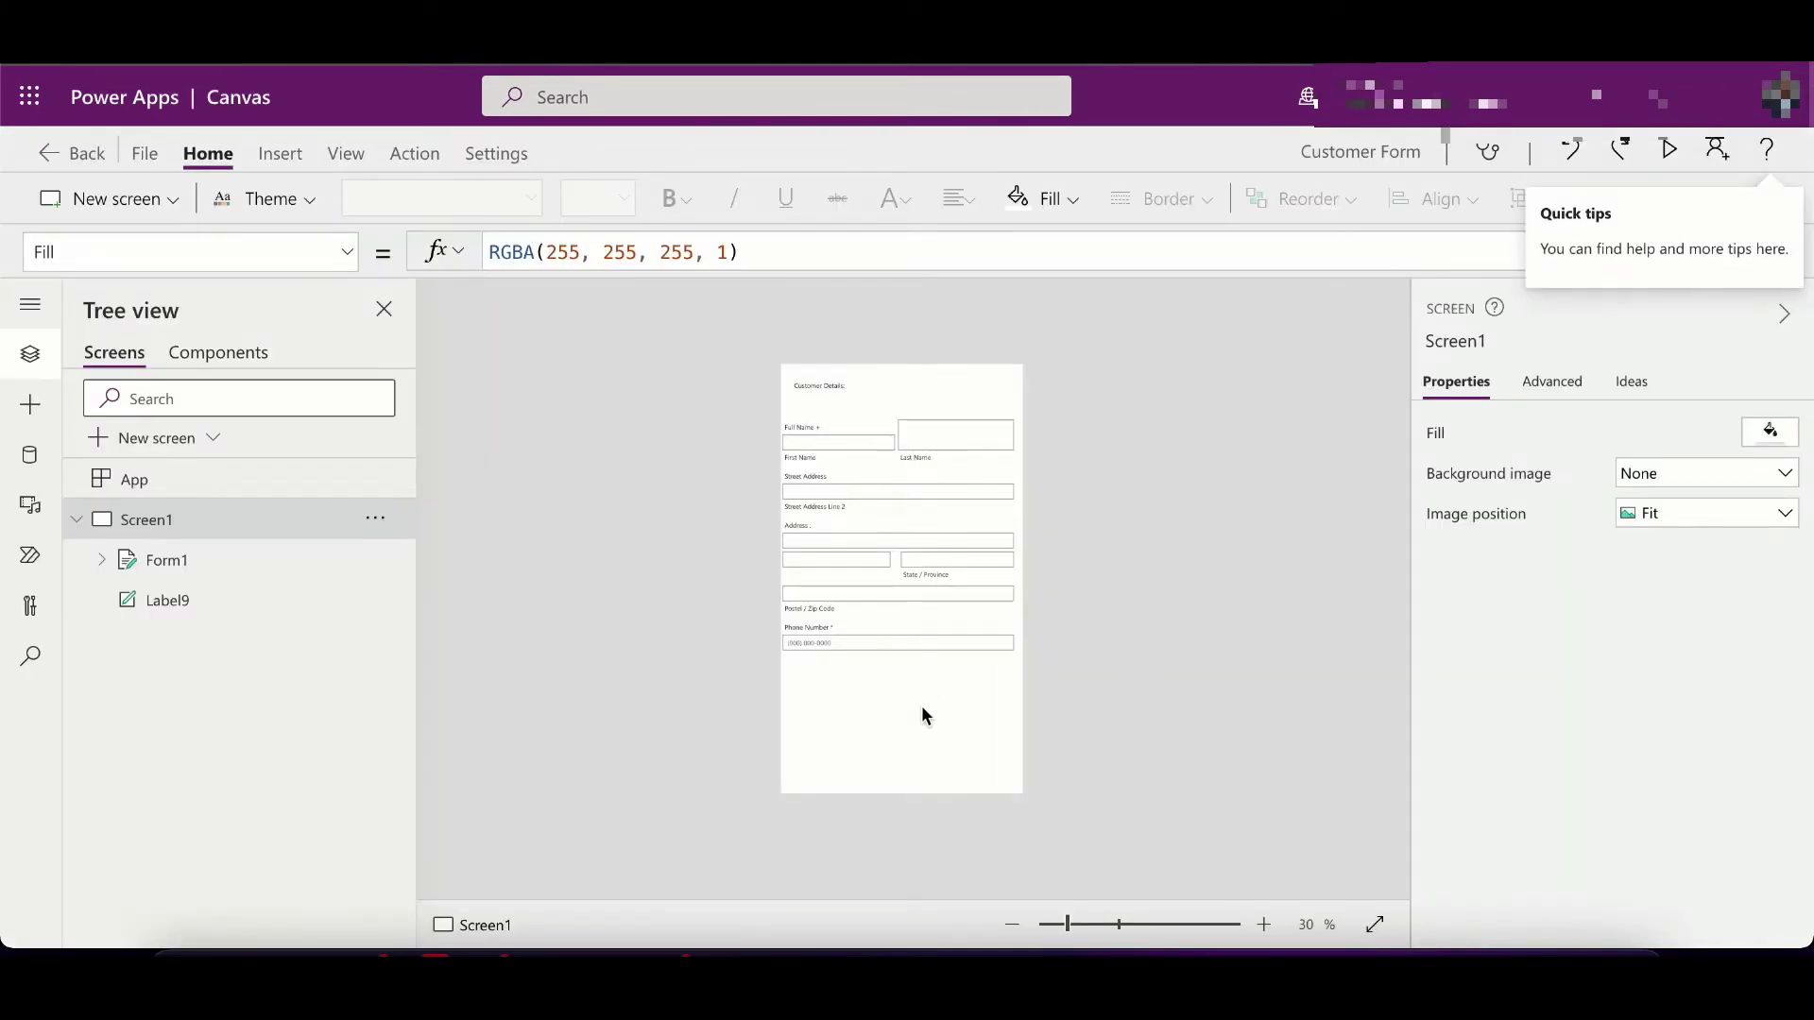
Insert Button1 and place it below Form1's phone number field.
{"action": "left_click", "coordinate": [917, 657]}
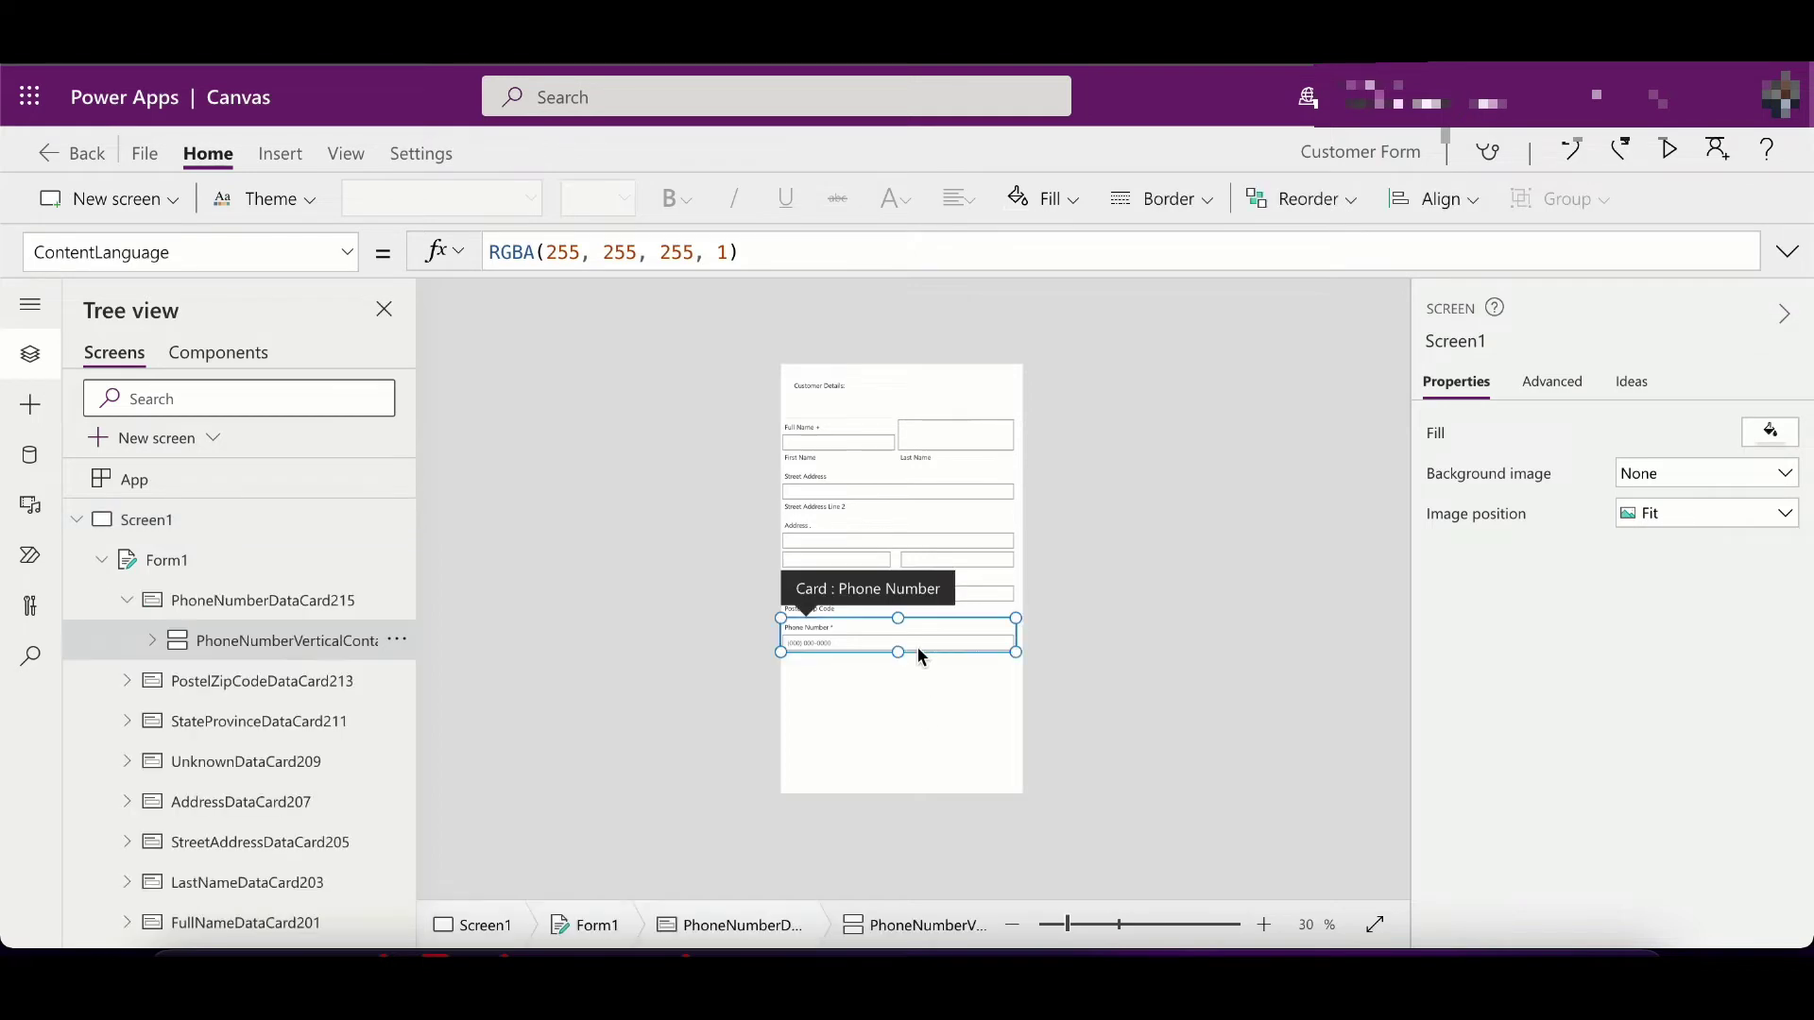
{"action": "left_click", "coordinate": [915, 708]}
{"action": "left_click", "coordinate": [280, 154]}
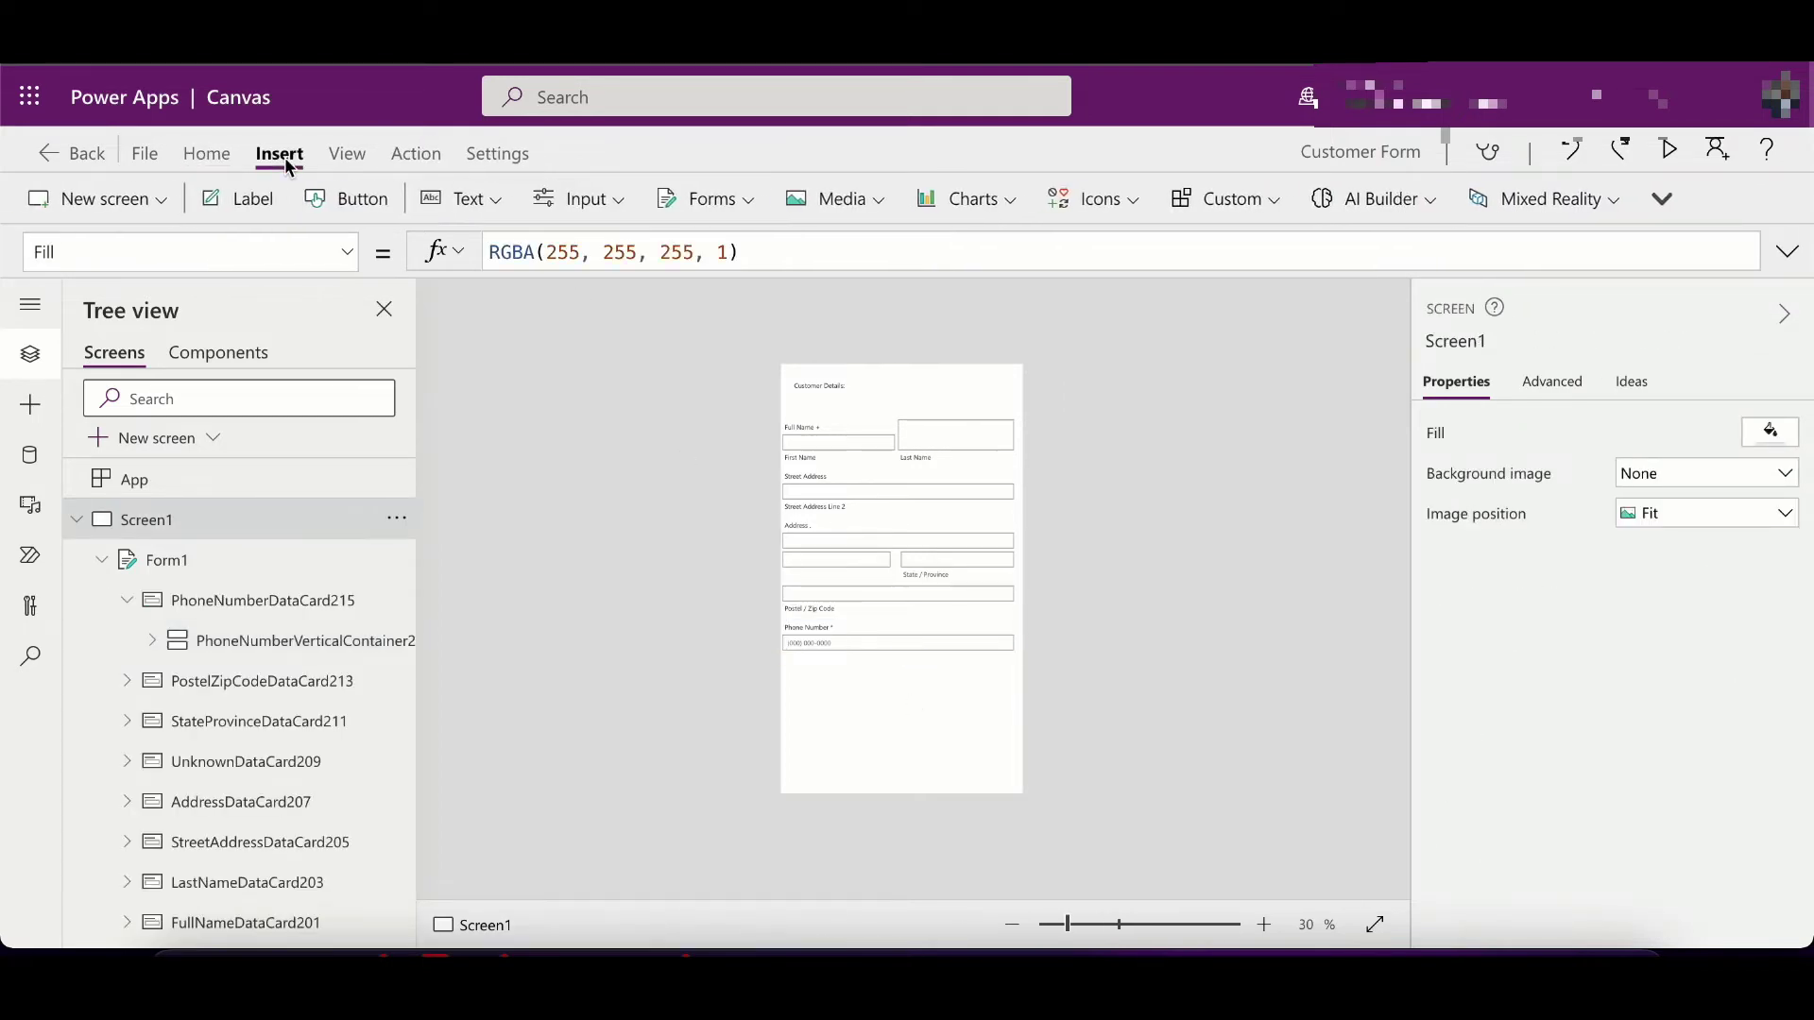
{"action": "left_click", "coordinate": [357, 207]}
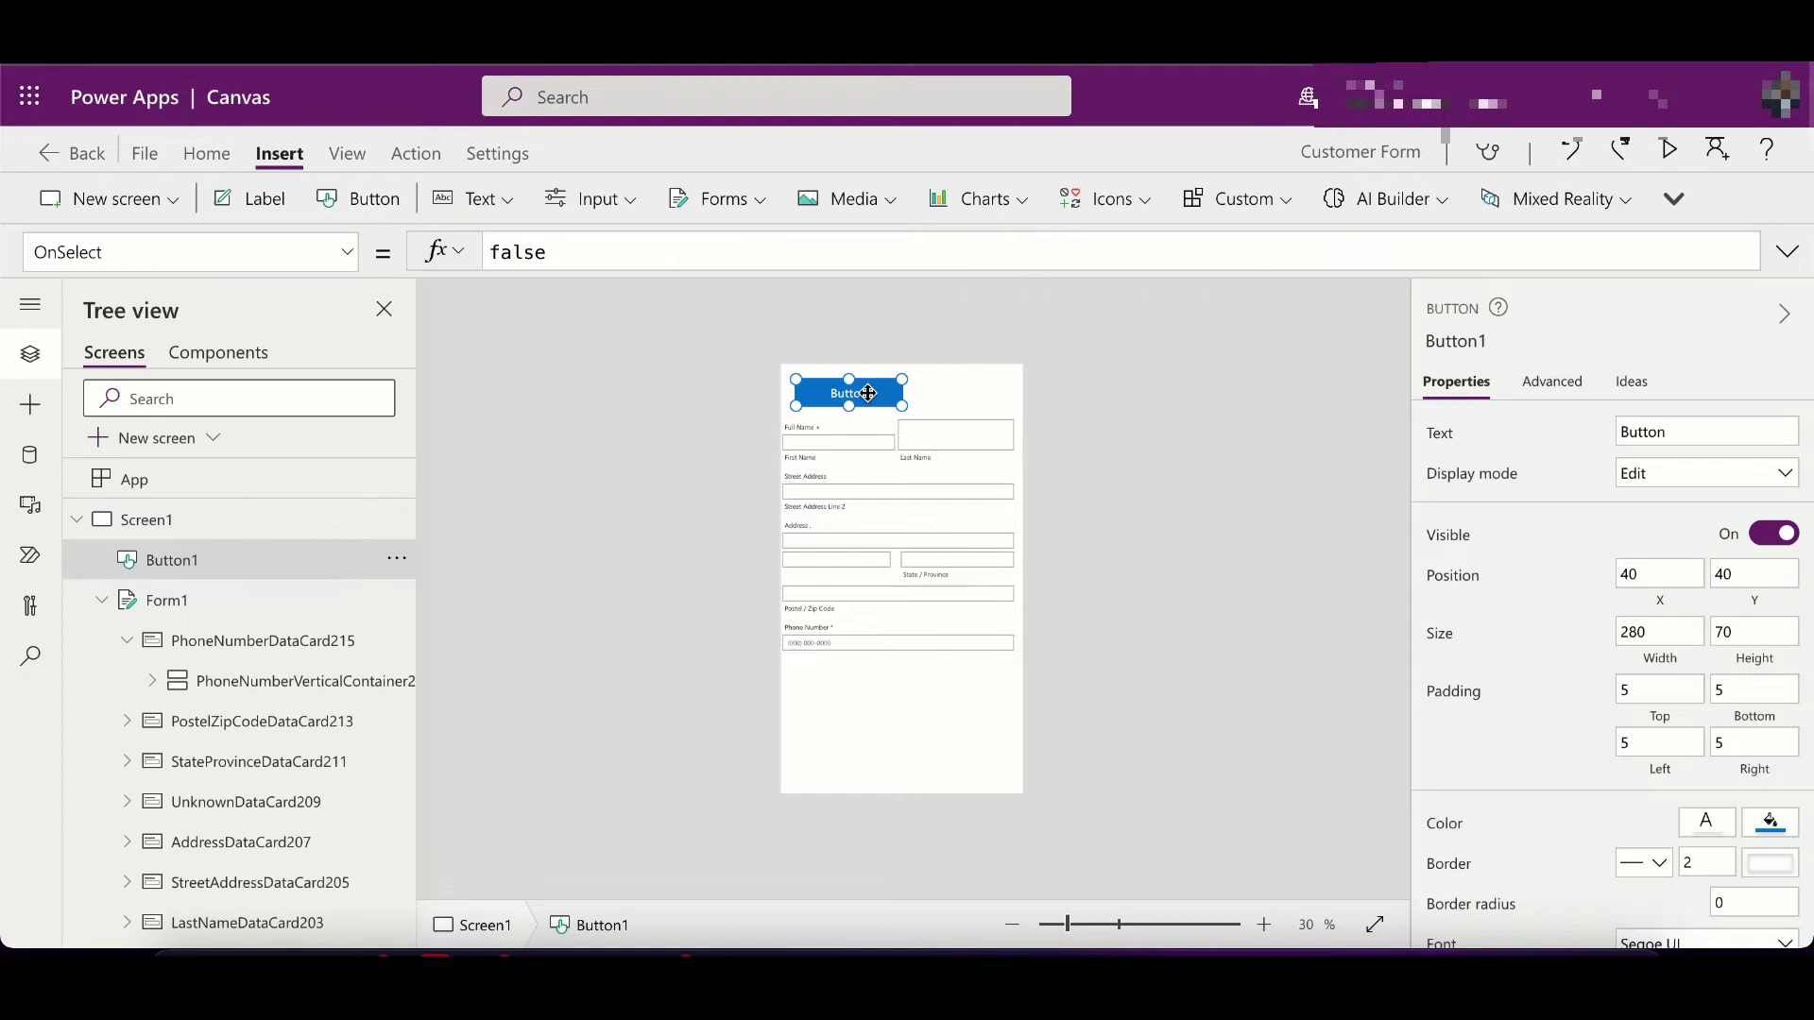
{"action": "mouse_move", "coordinate": [859, 394]}
{"action": "left_mouse_down"}
{"action": "mouse_move", "coordinate": [866, 676]}
{"action": "mouse_move", "coordinate": [850, 694]}
{"action": "left_mouse_up"}
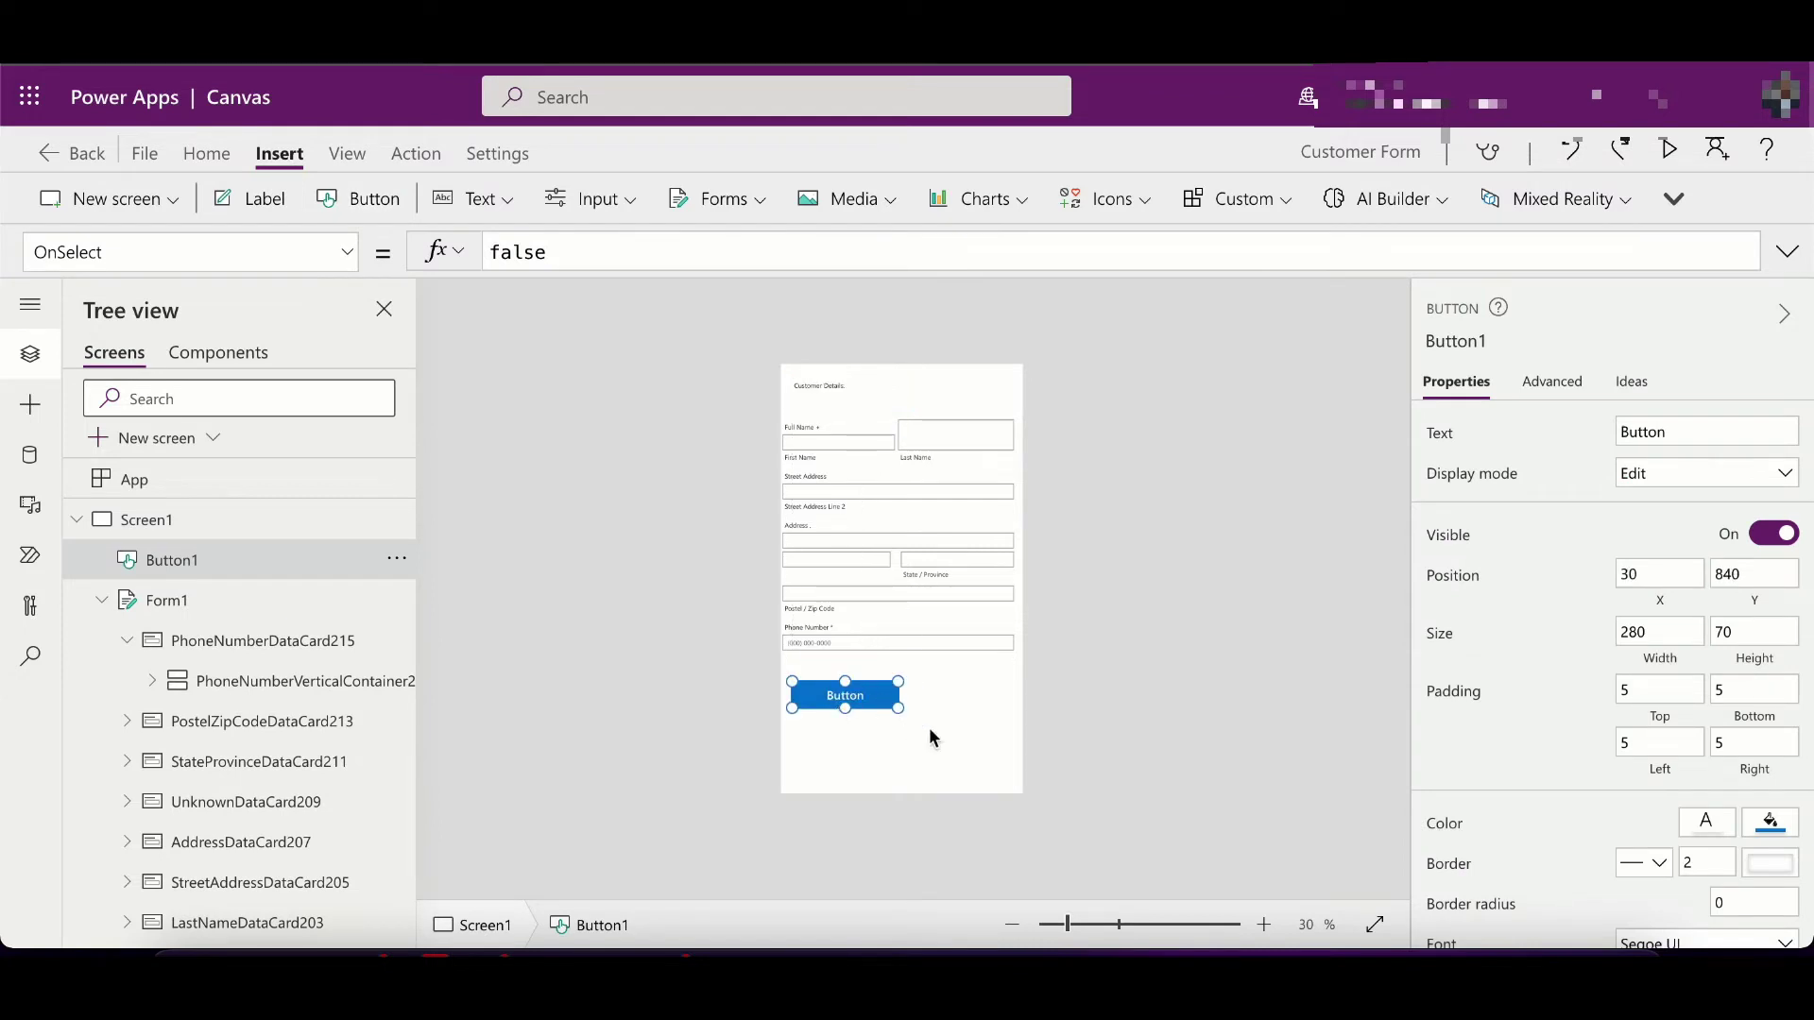
{"action": "left_click", "coordinate": [1123, 739]}
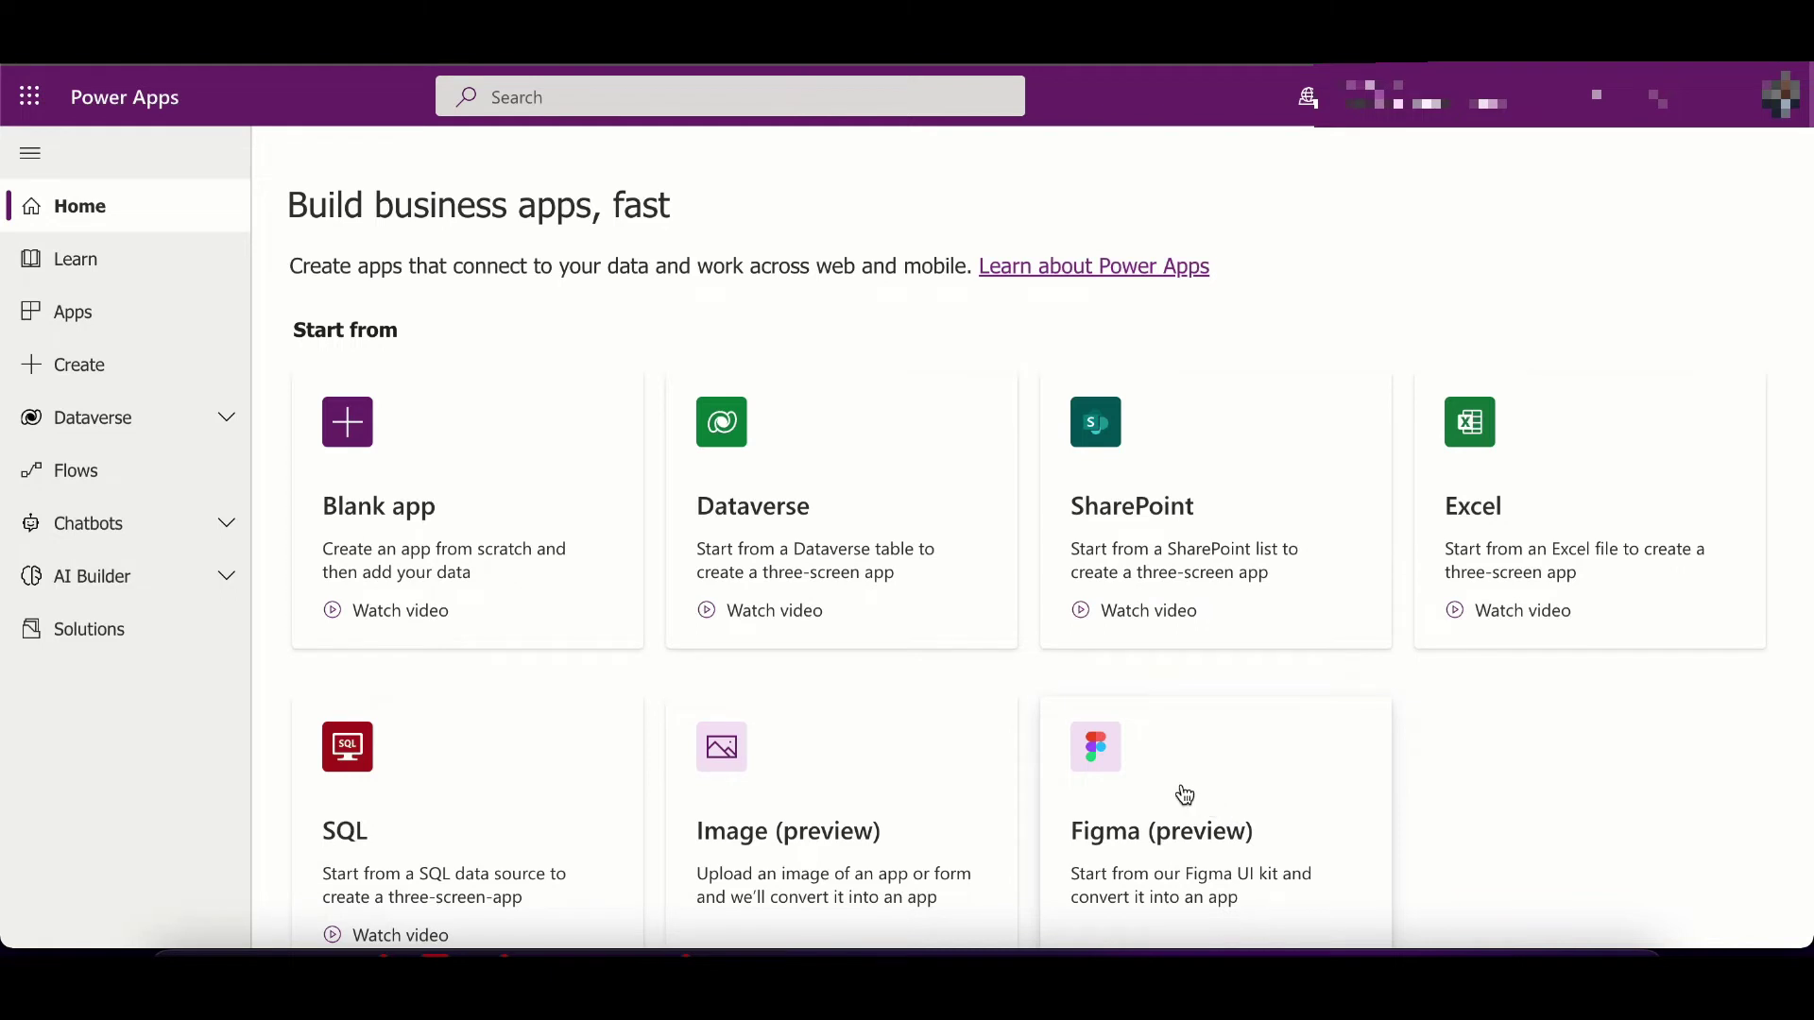
Start a Figma (preview) canvas app named 'demo app'.
{"action": "left_click", "coordinate": [1183, 789]}
{"action": "left_click", "coordinate": [1015, 327]}
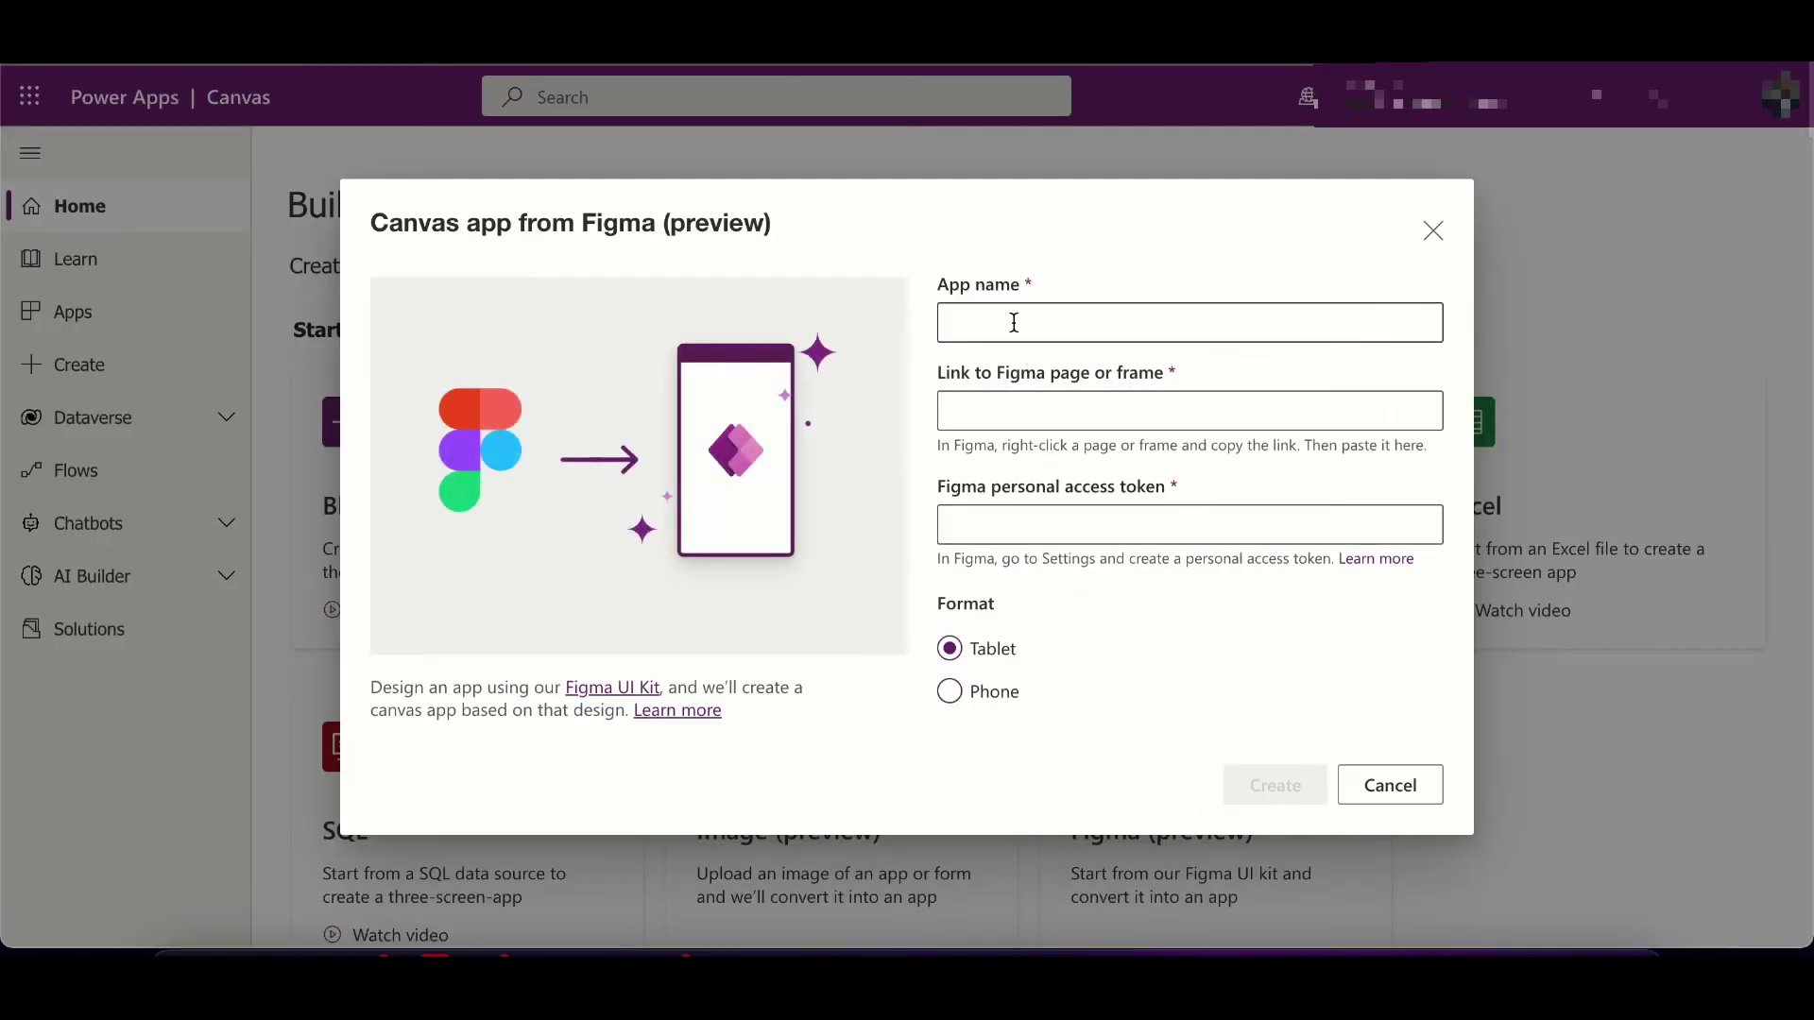
{"action": "type", "text": "Sam"}
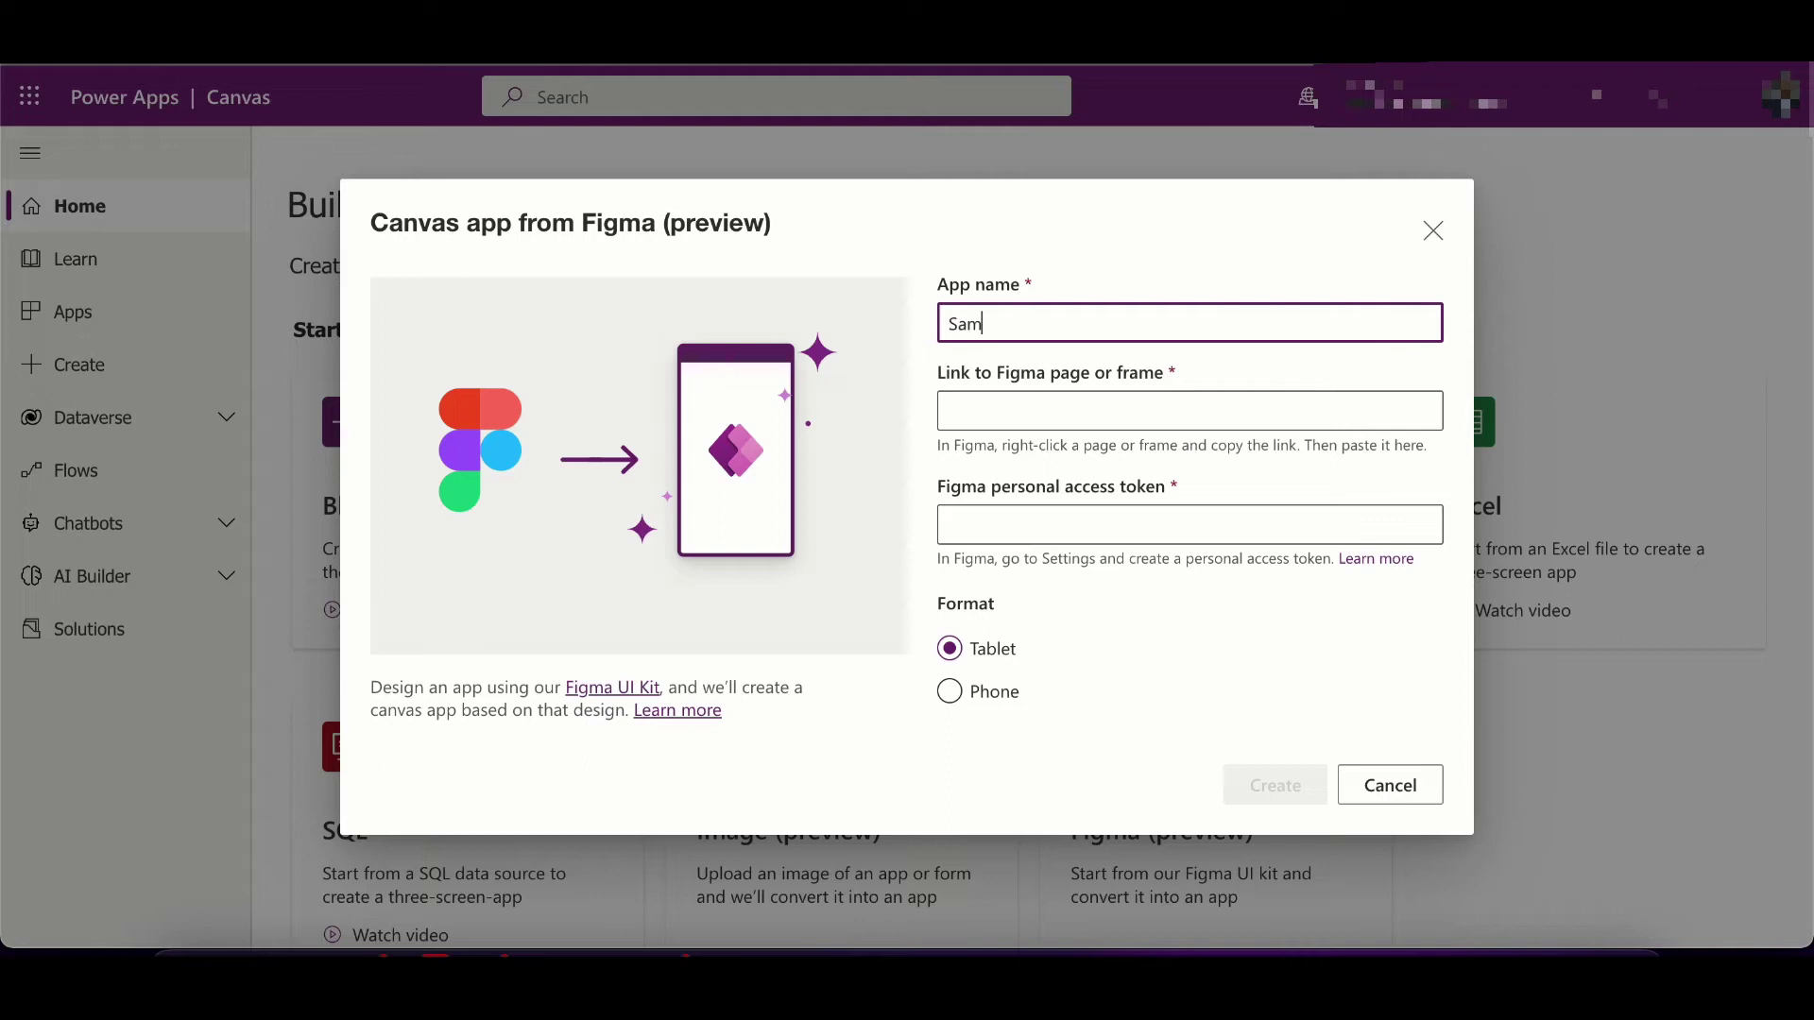
{"action": "type", "text": "ple App"}
{"action": "key", "text": "BackSpace"}
{"action": "key", "text": "BackSpace"}
{"action": "key", "text": "BackSpace"}
{"action": "key", "text": "BackSpace"}
{"action": "key", "text": "BackSpace"}
{"action": "key", "text": "BackSpace"}
{"action": "key", "text": "BackSpace"}
{"action": "type", "text": "demo app"}
{"action": "left_click", "coordinate": [1105, 415]}
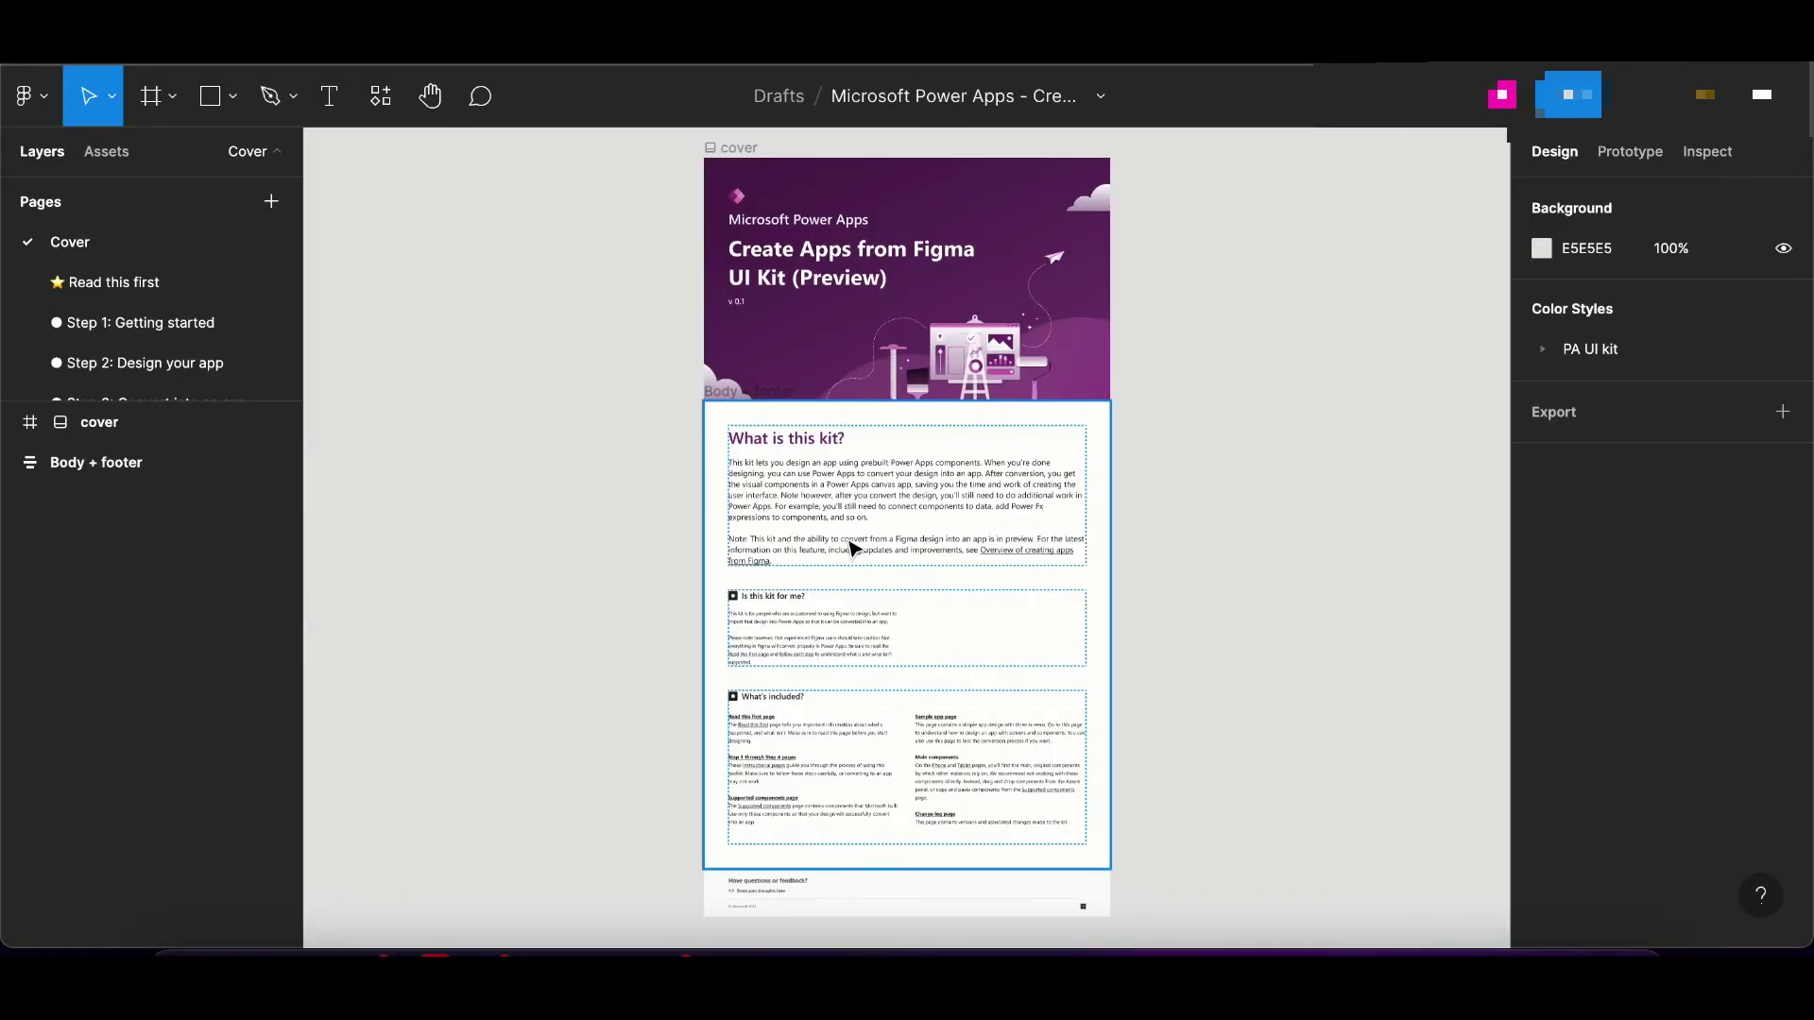
{"action": "scroll", "coordinate": [694, 580], "scroll_direction": "down", "scroll_amount": 2}
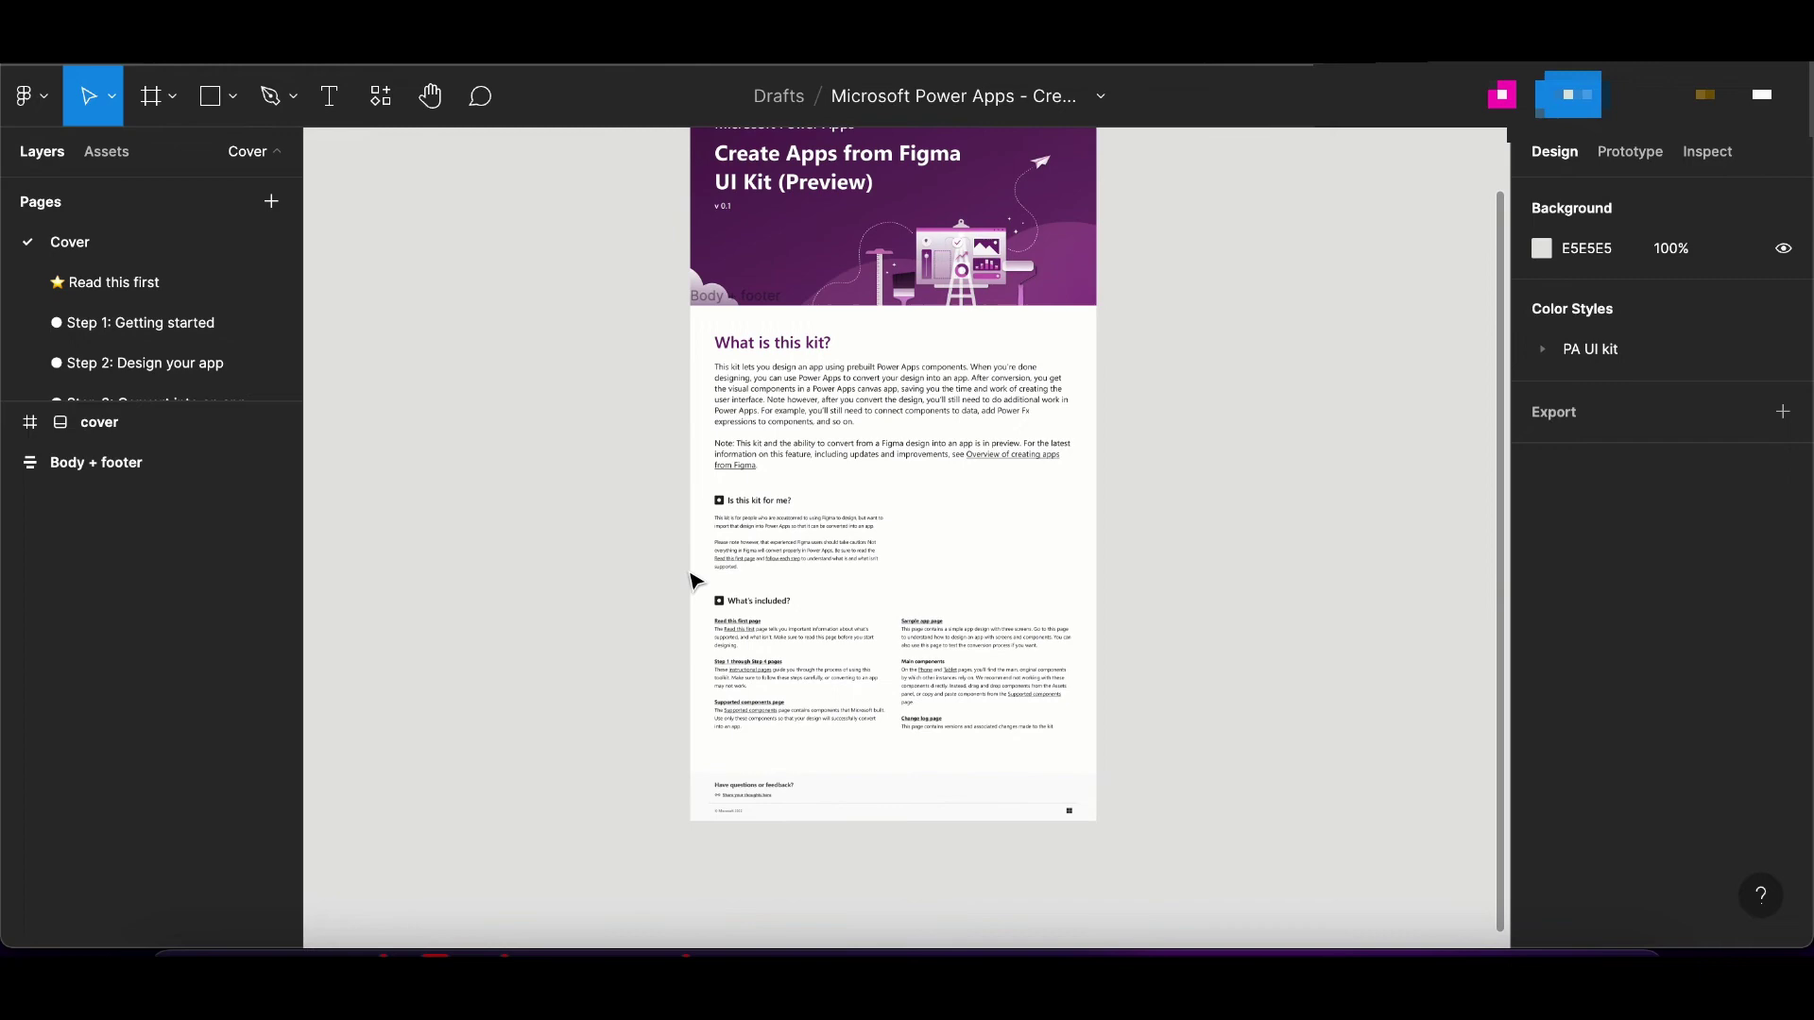
{"action": "scroll", "coordinate": [693, 580], "scroll_direction": "down", "scroll_amount": 3}
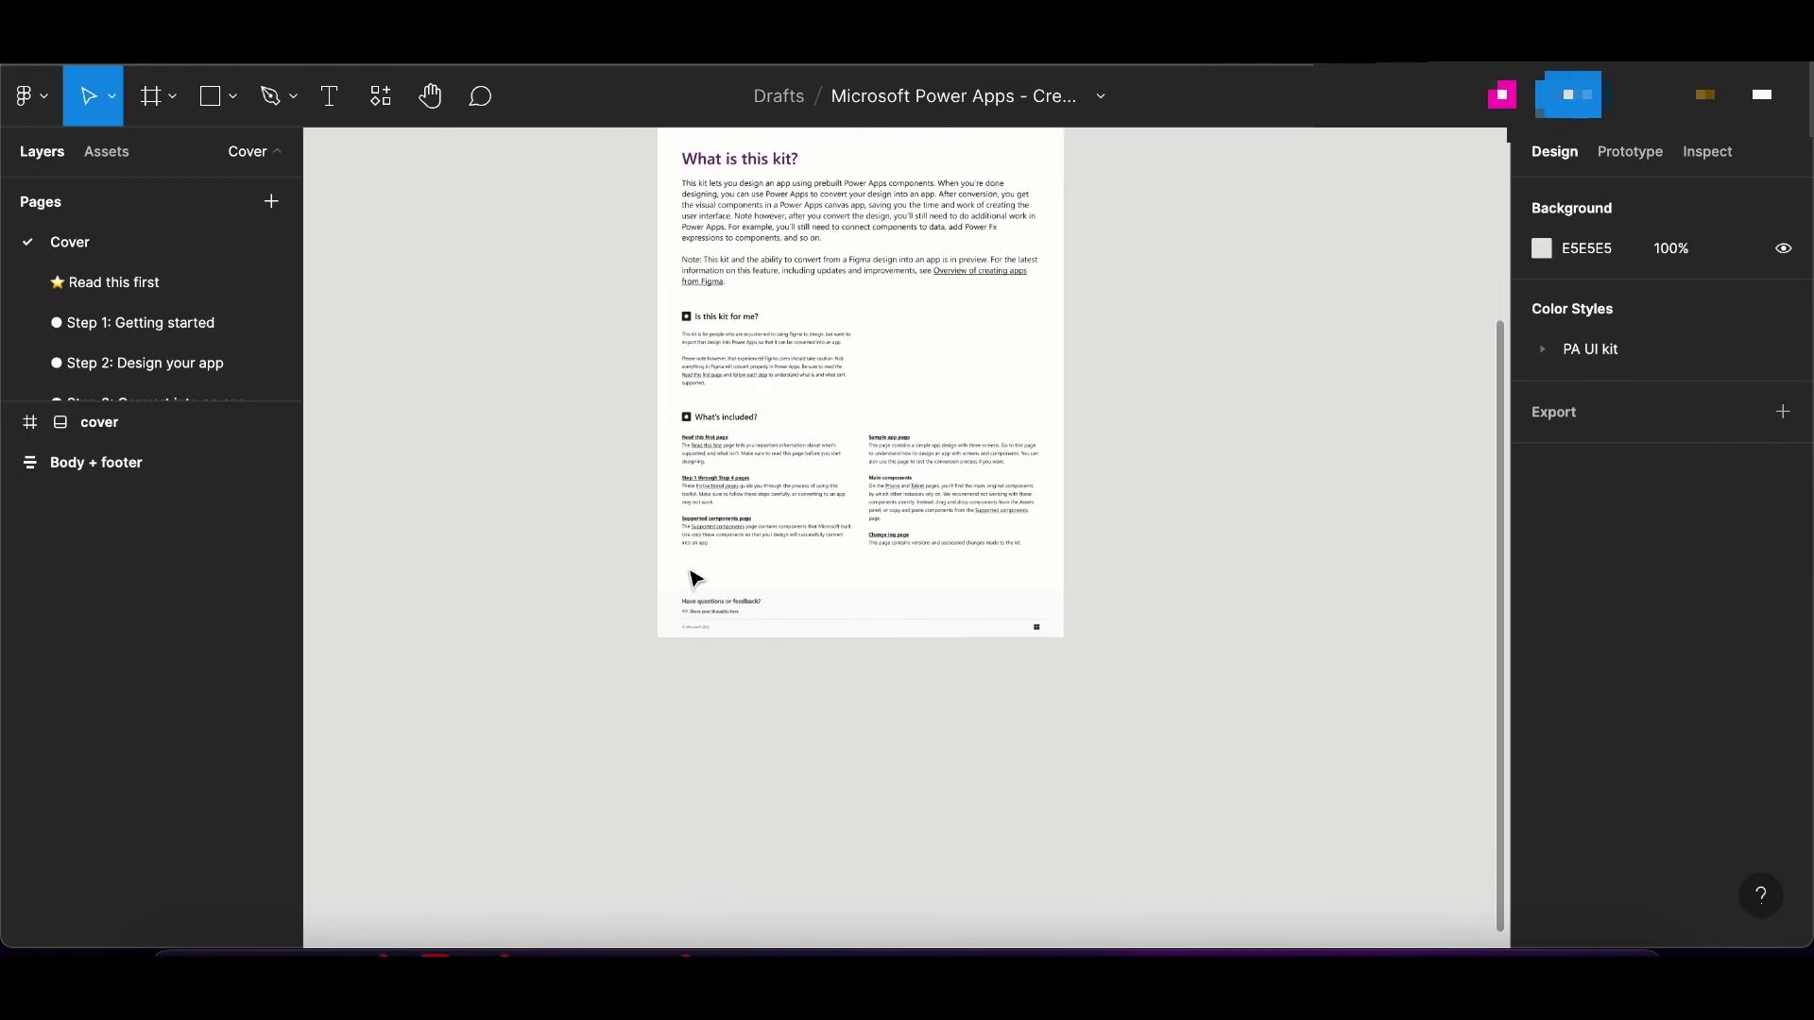
Browse past the Step 2 and Step 3 pages to the Sample app page.
{"action": "left_click", "coordinate": [202, 367]}
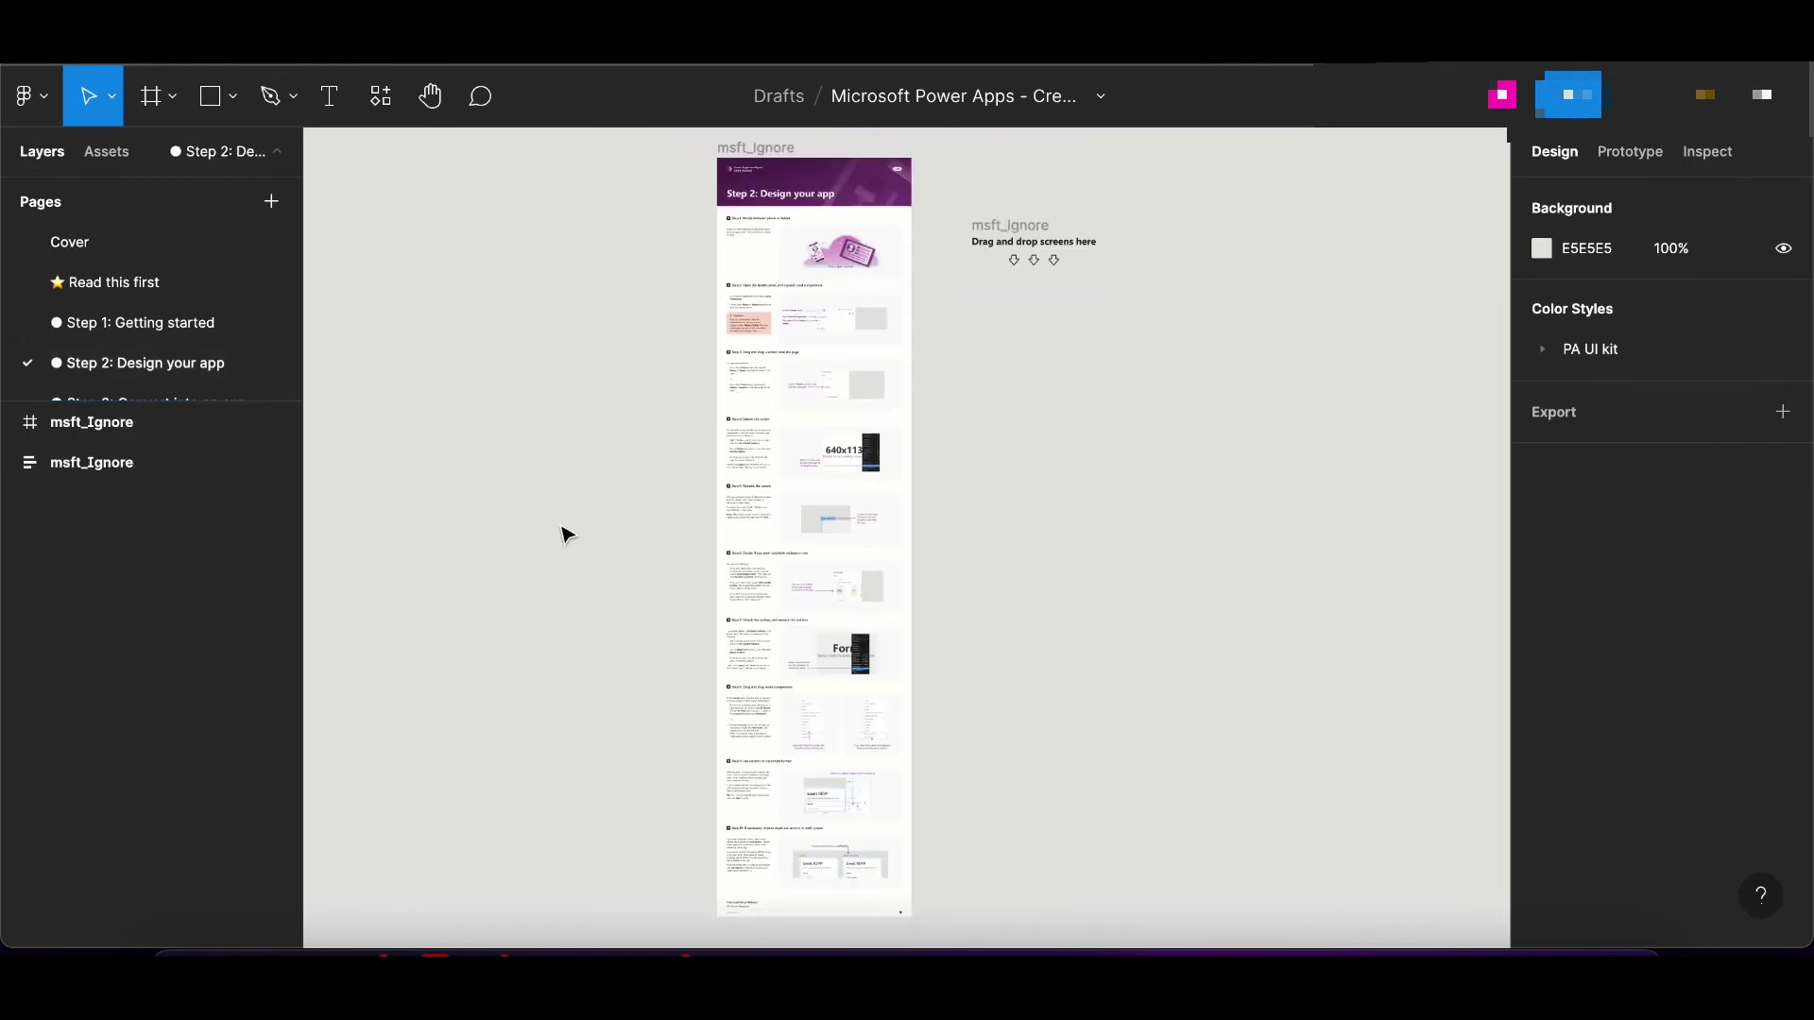
{"action": "scroll", "coordinate": [563, 533], "scroll_direction": "up", "scroll_amount": 3}
{"action": "scroll", "coordinate": [563, 531], "scroll_direction": "up", "scroll_amount": 5}
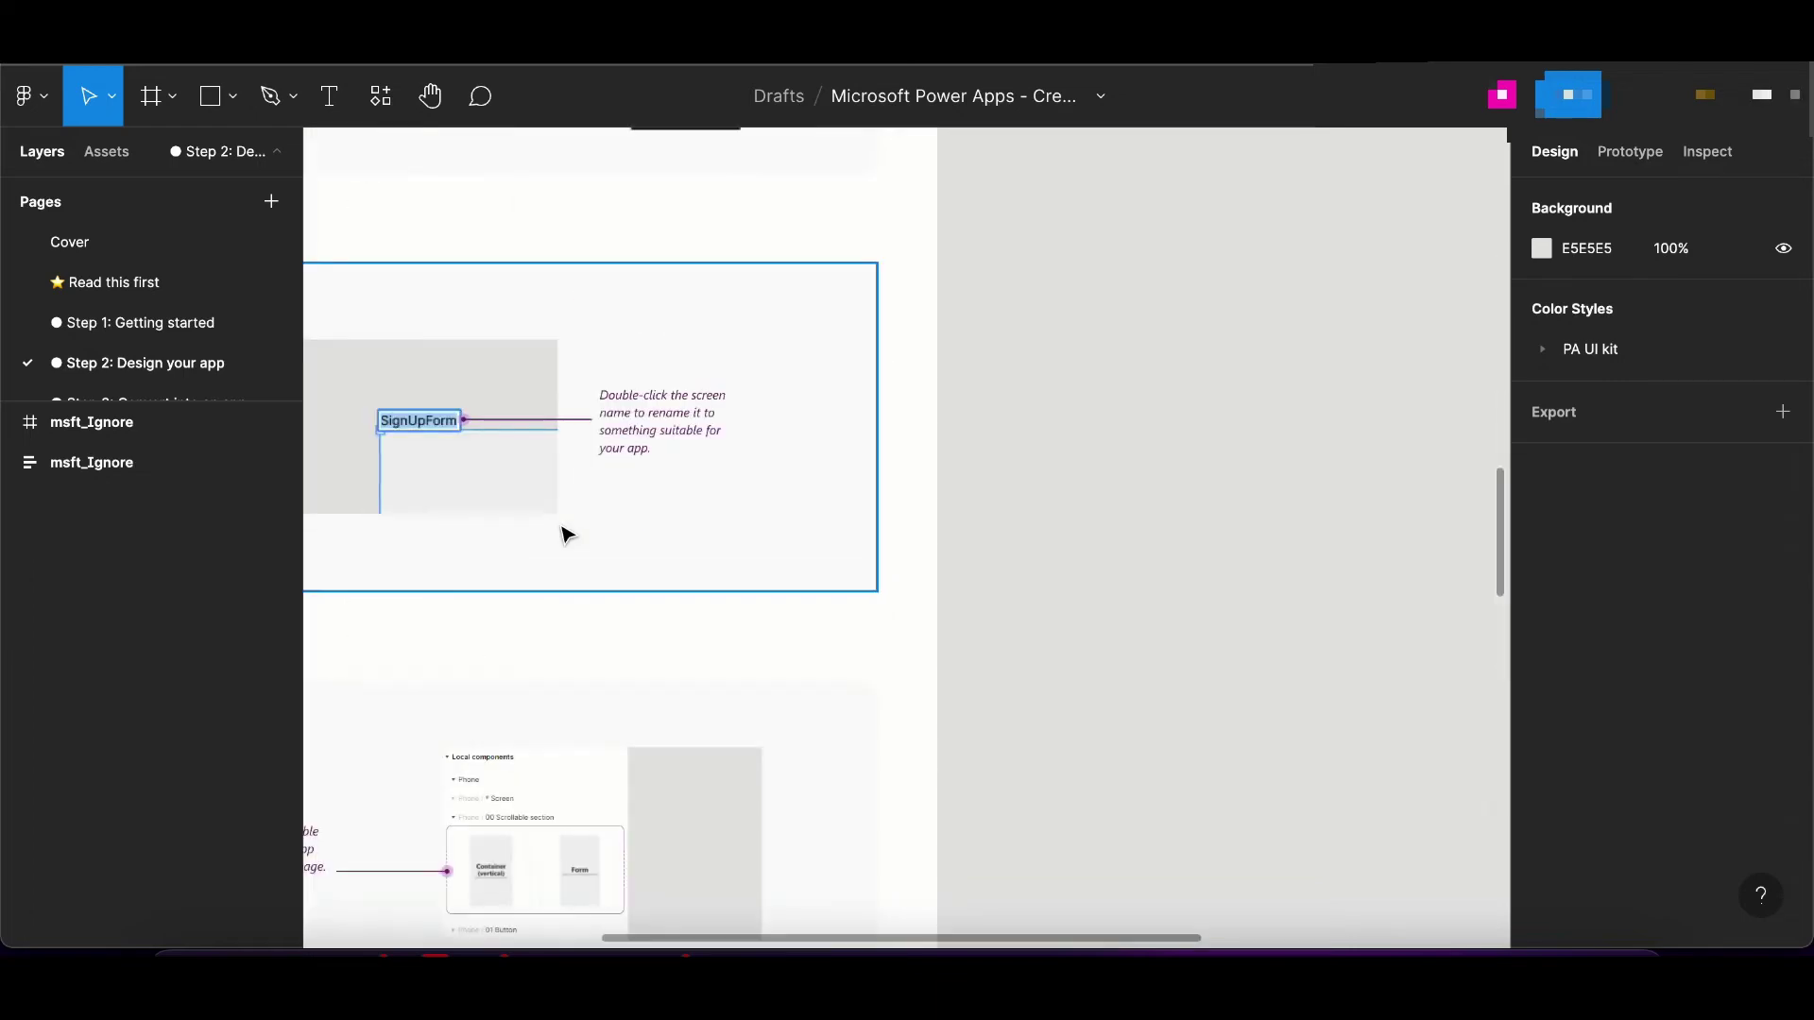
{"action": "scroll", "coordinate": [576, 531], "scroll_direction": "left", "scroll_amount": 5}
{"action": "scroll", "coordinate": [578, 532], "scroll_direction": "left", "scroll_amount": 1}
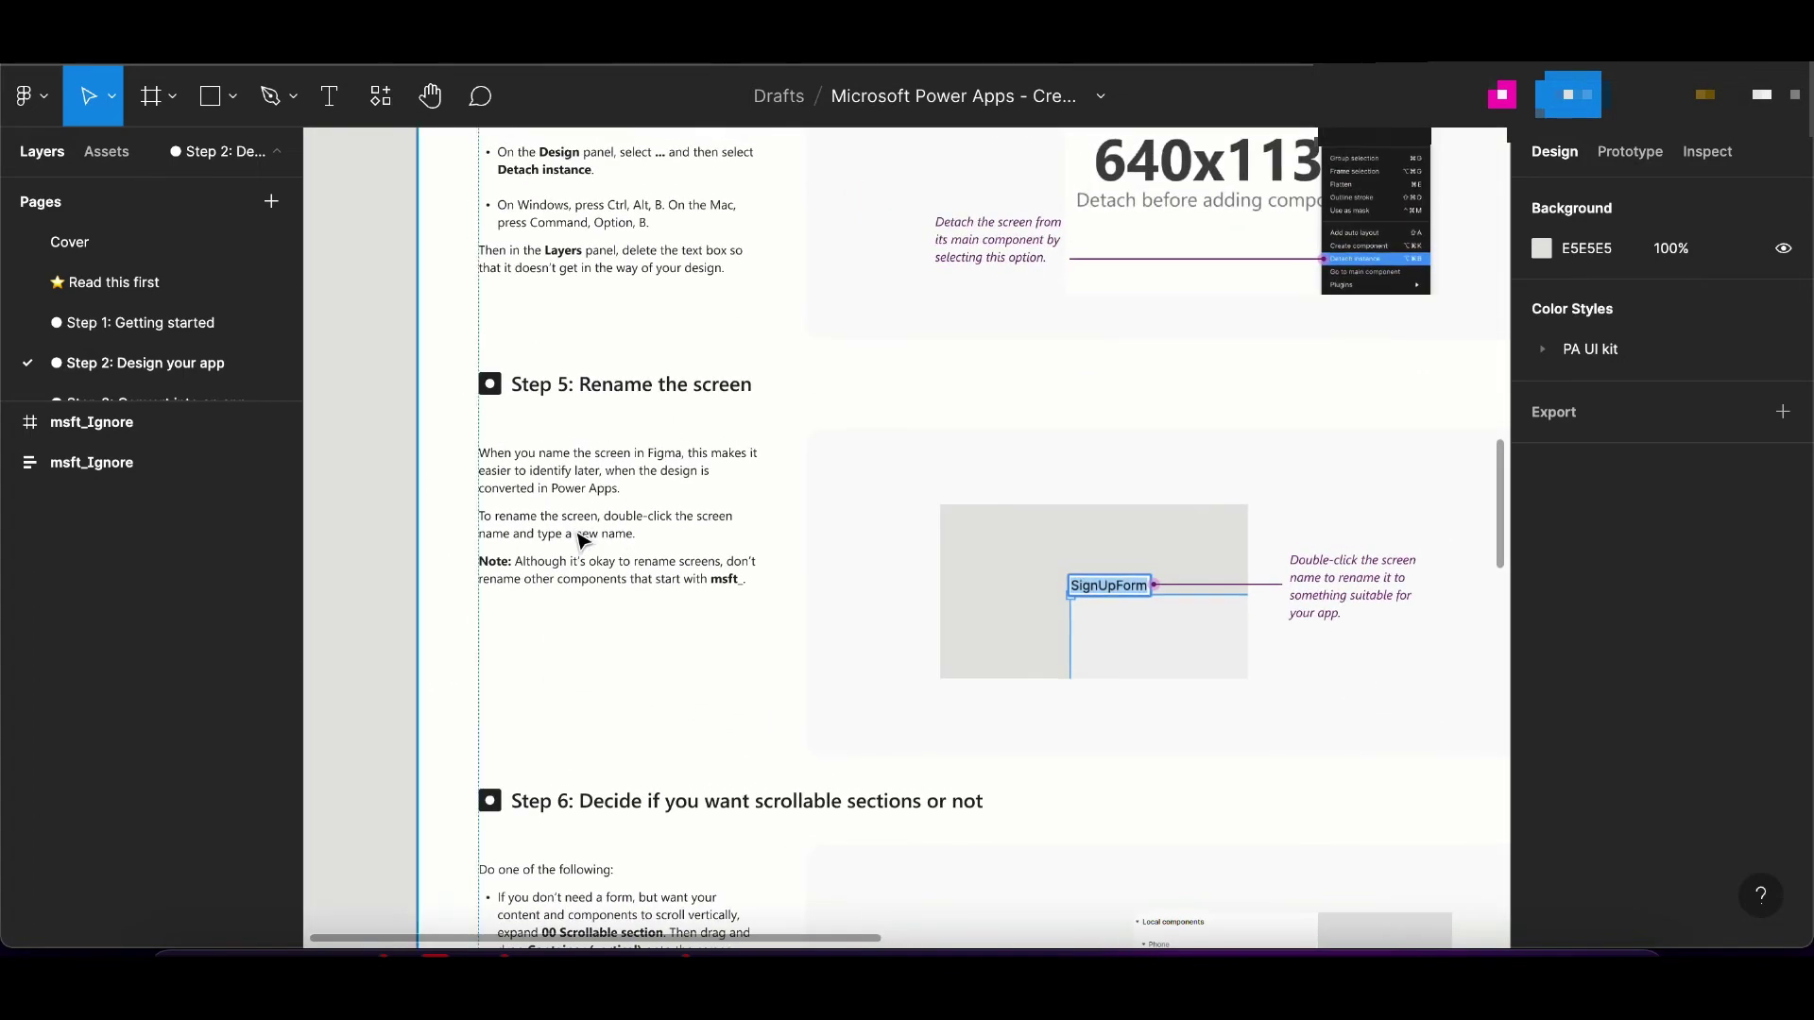
{"action": "scroll", "coordinate": [211, 376], "scroll_direction": "down", "scroll_amount": 2}
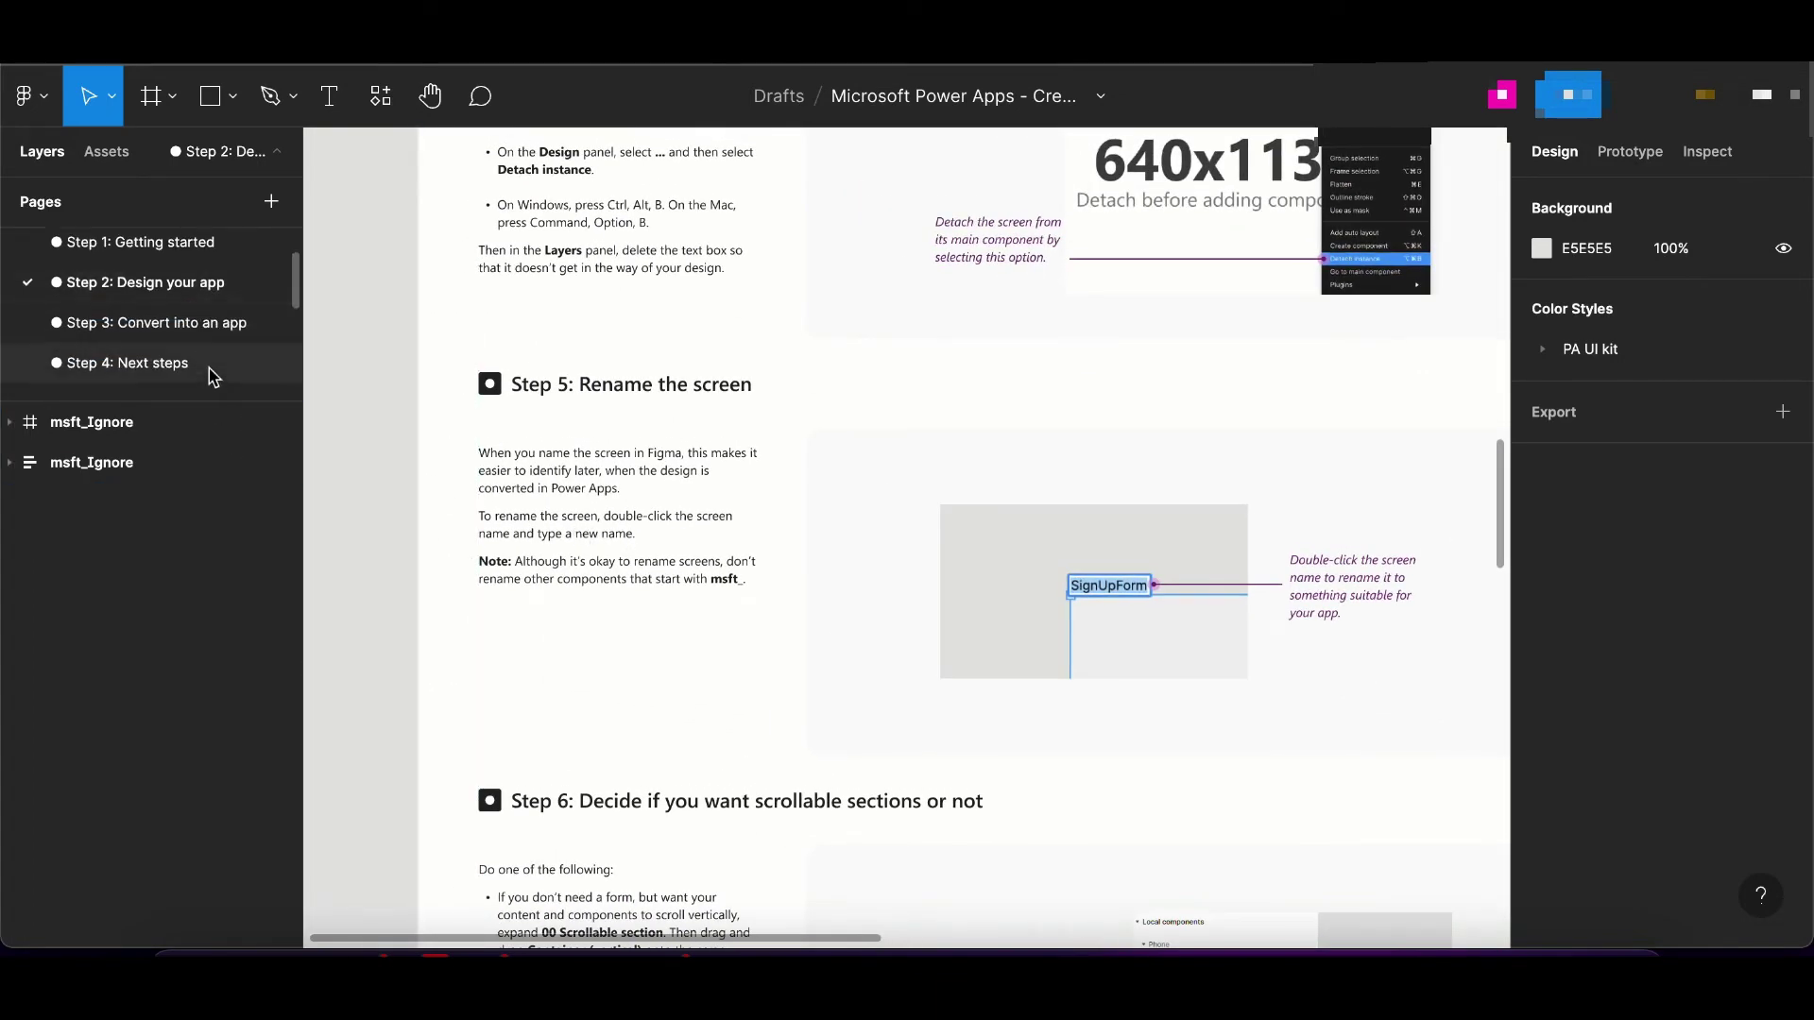
{"action": "left_click", "coordinate": [181, 317]}
{"action": "scroll", "coordinate": [174, 382], "scroll_direction": "down", "scroll_amount": 2}
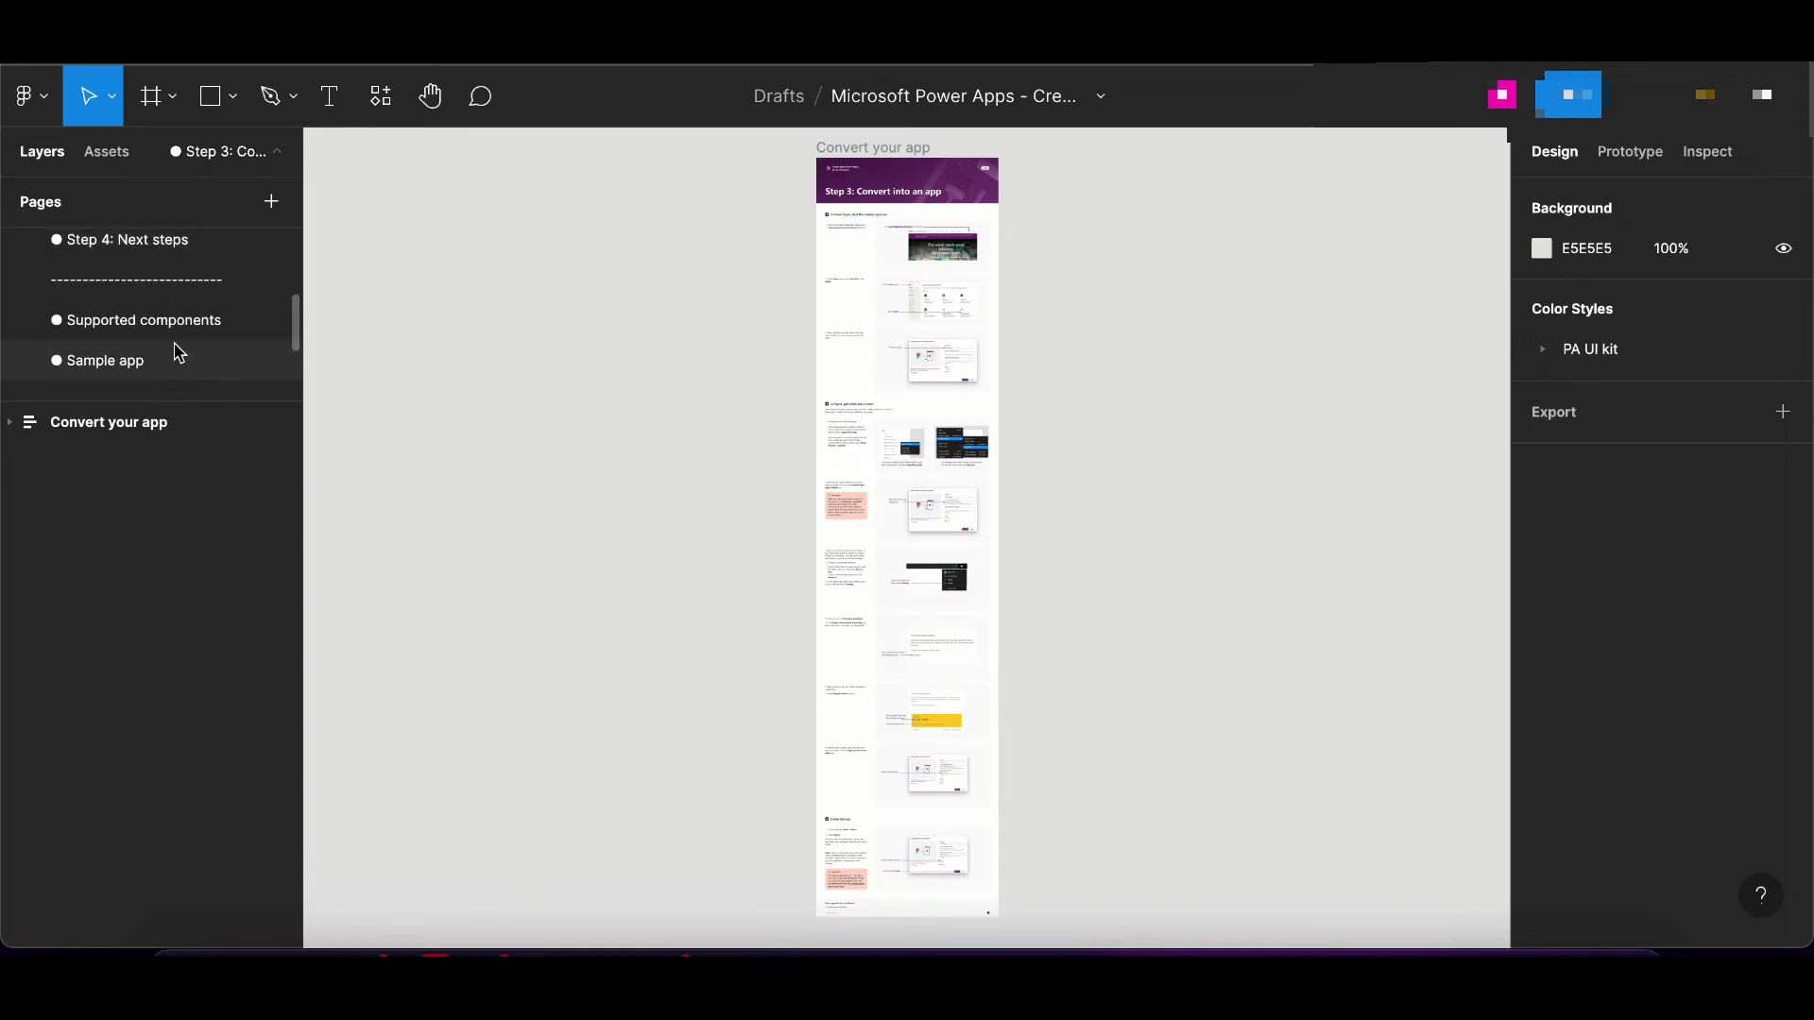
{"action": "scroll", "coordinate": [173, 352], "scroll_direction": "down", "scroll_amount": 1}
{"action": "left_click", "coordinate": [140, 329]}
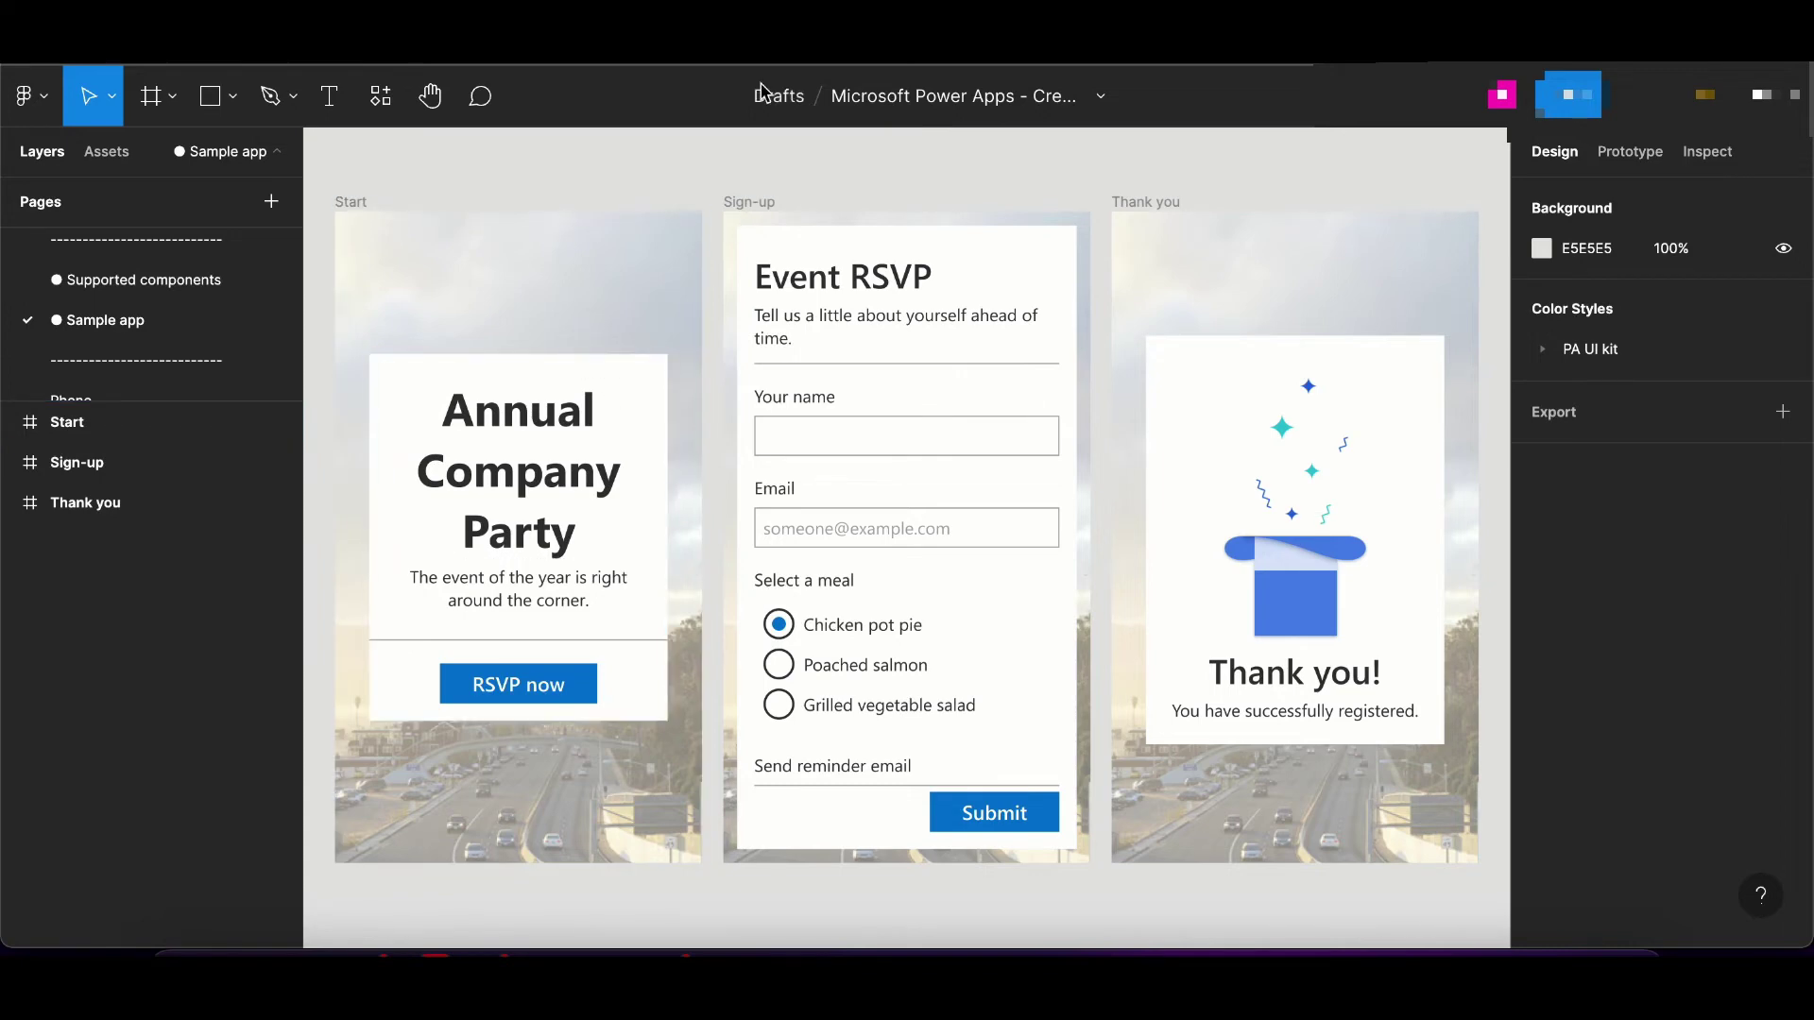
Copy the Sample app page URL into Power Apps' Figma link field.
{"action": "key", "text": "ctrl+l"}
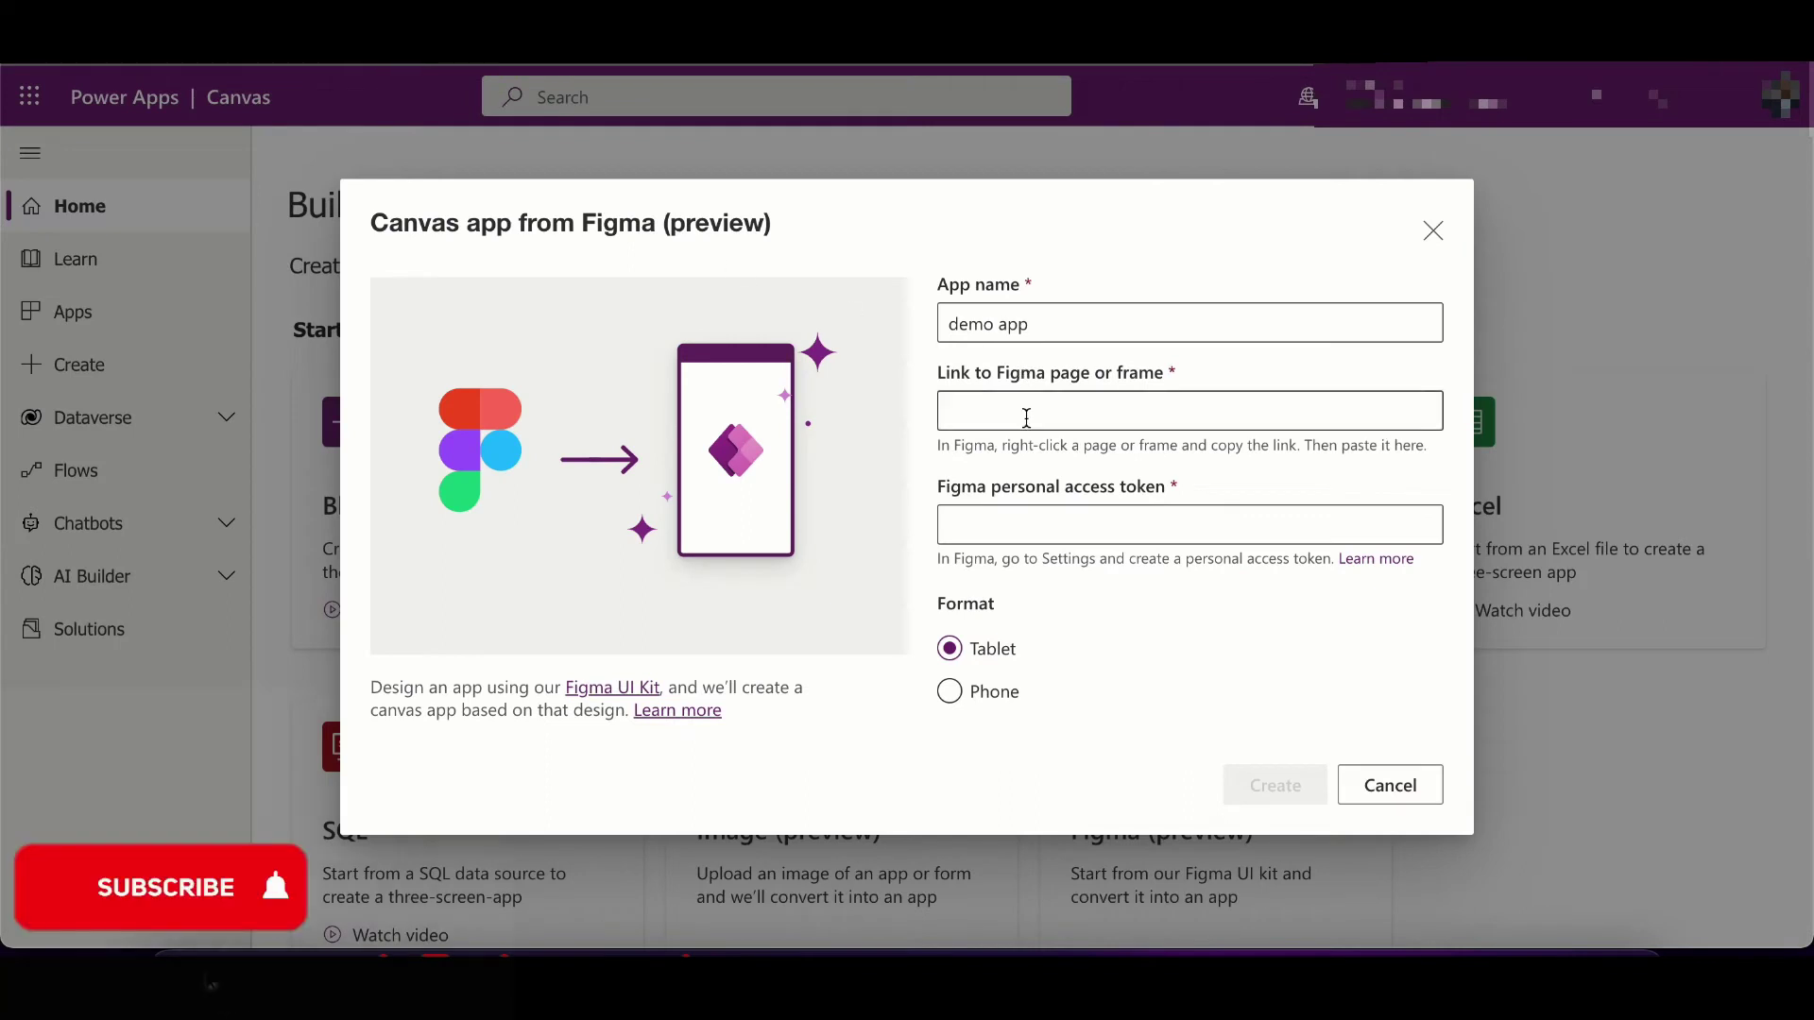
{"action": "left_click", "coordinate": [1027, 415]}
{"action": "key", "text": "ctrl+v"}
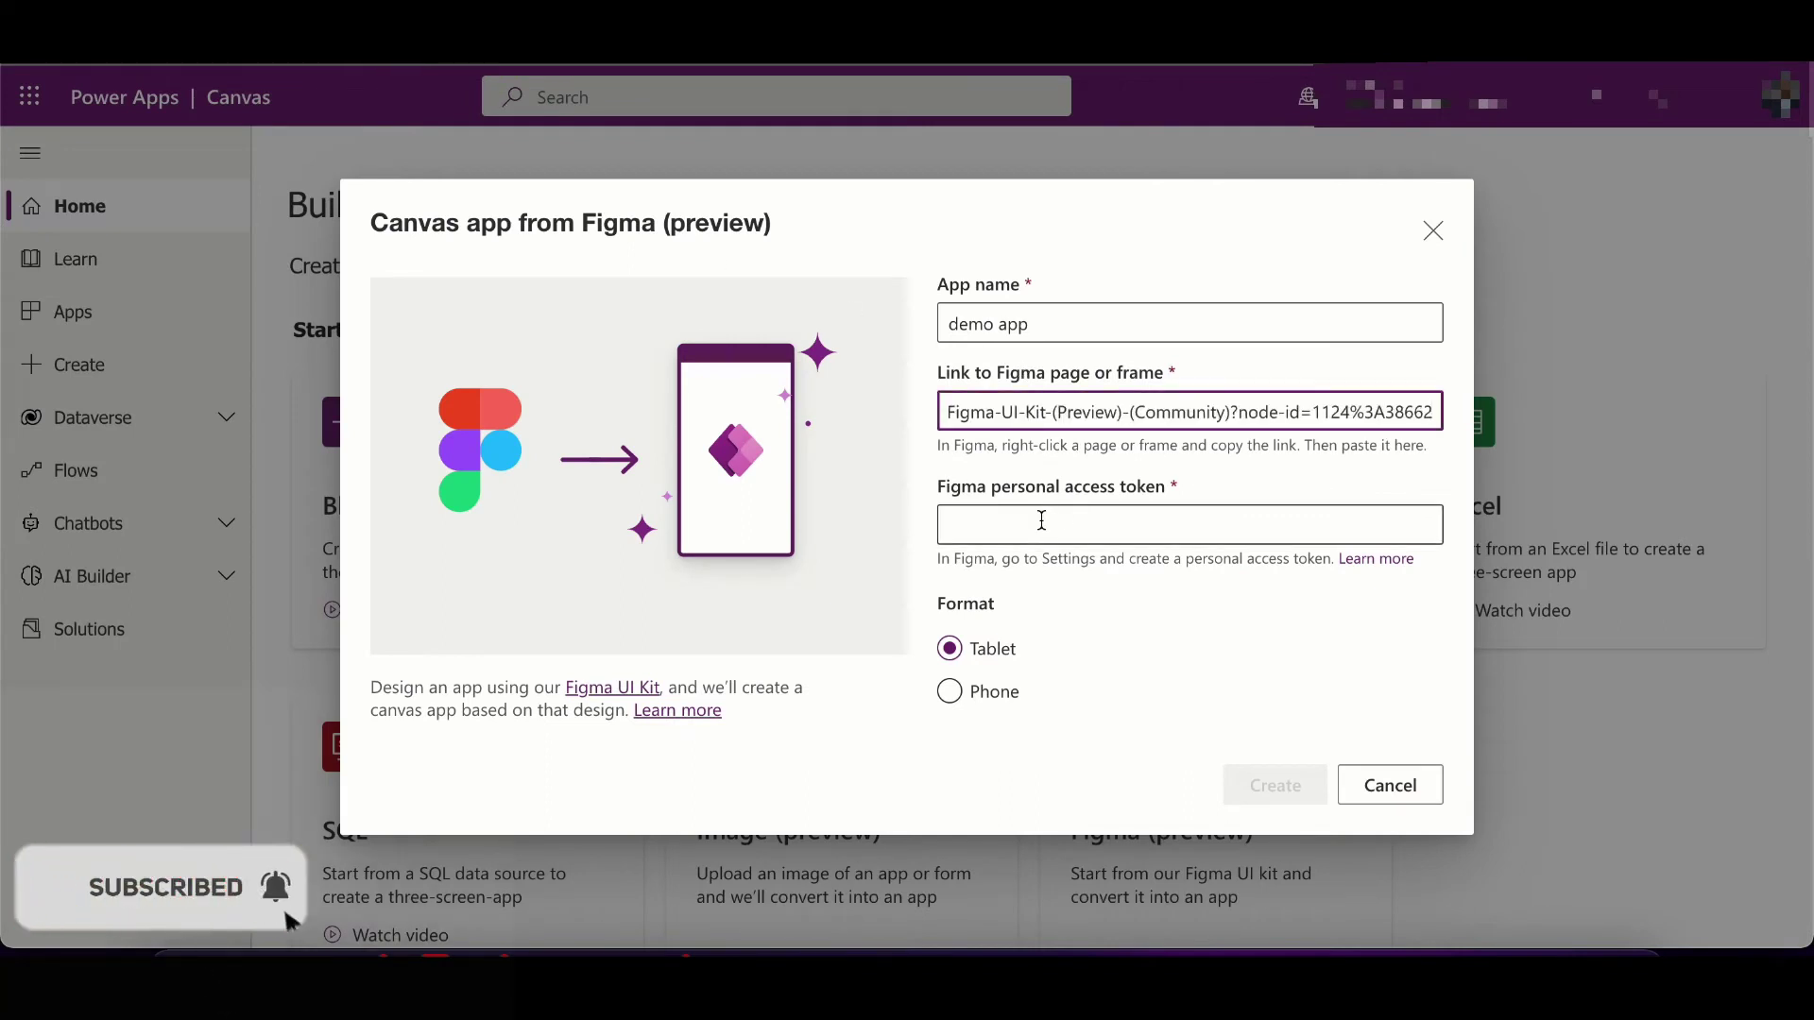
{"action": "left_click", "coordinate": [1023, 519]}
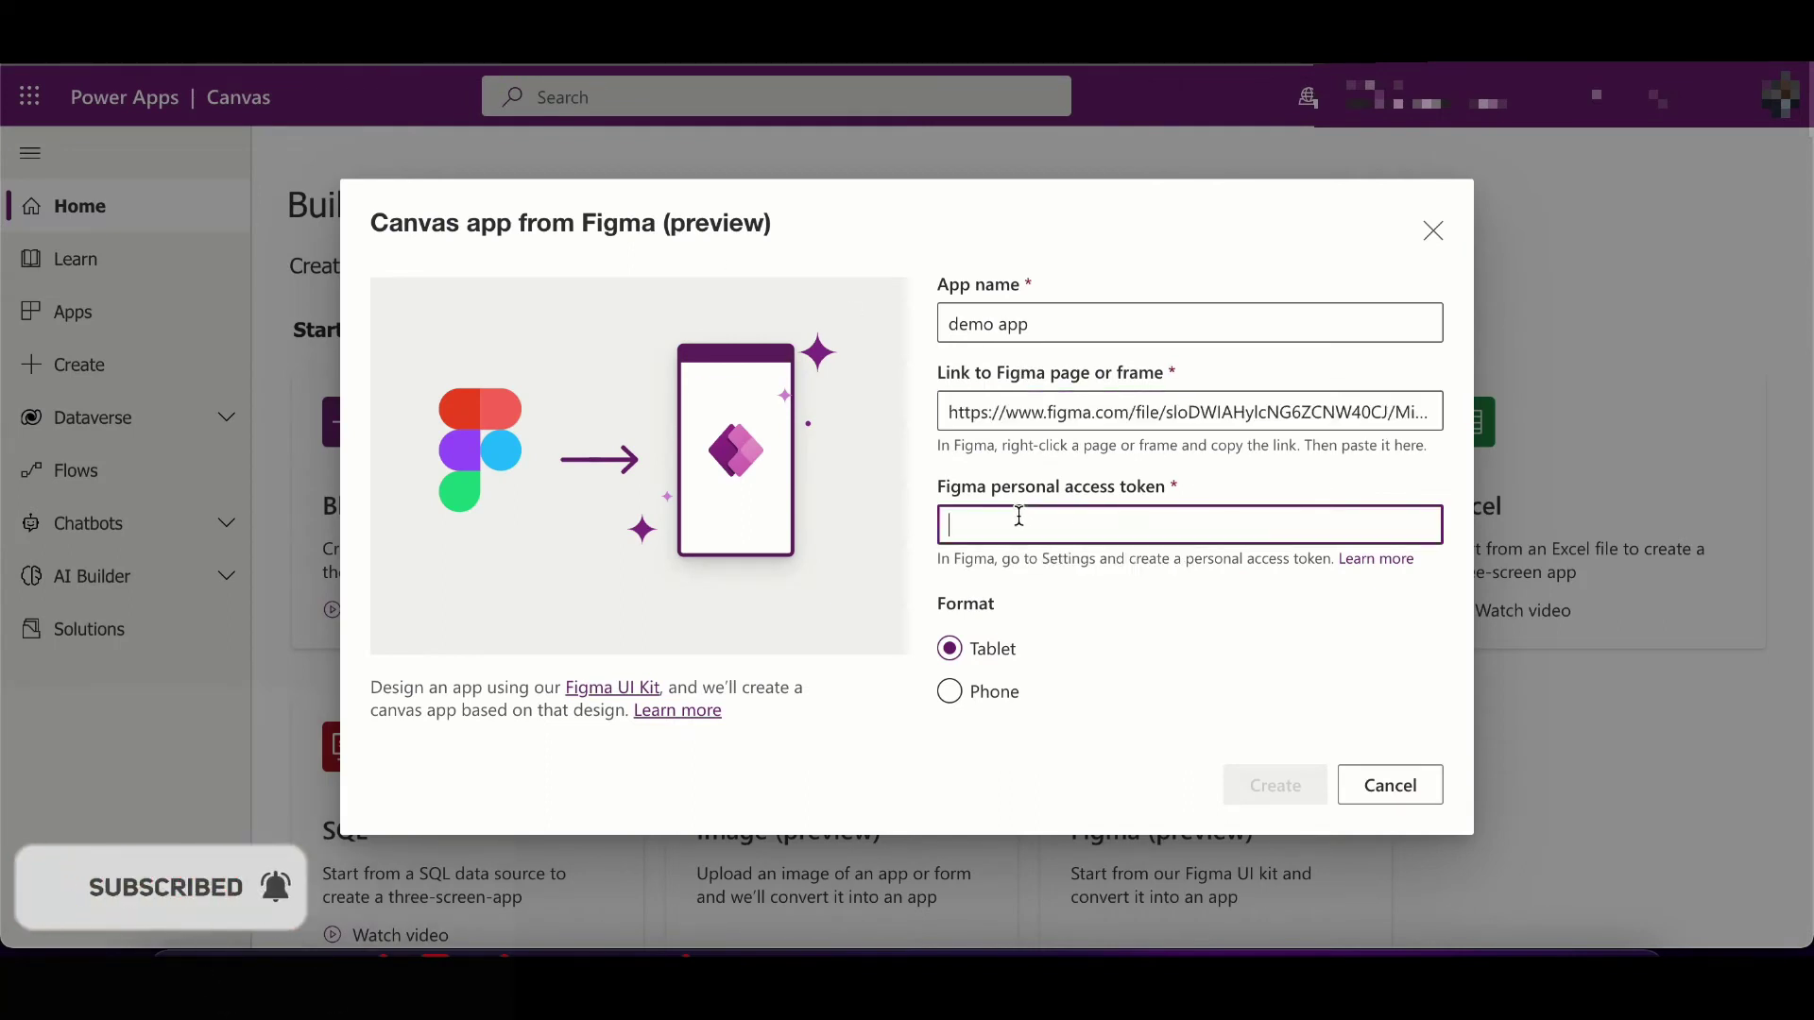
{"action": "key", "text": "alt+Tab"}
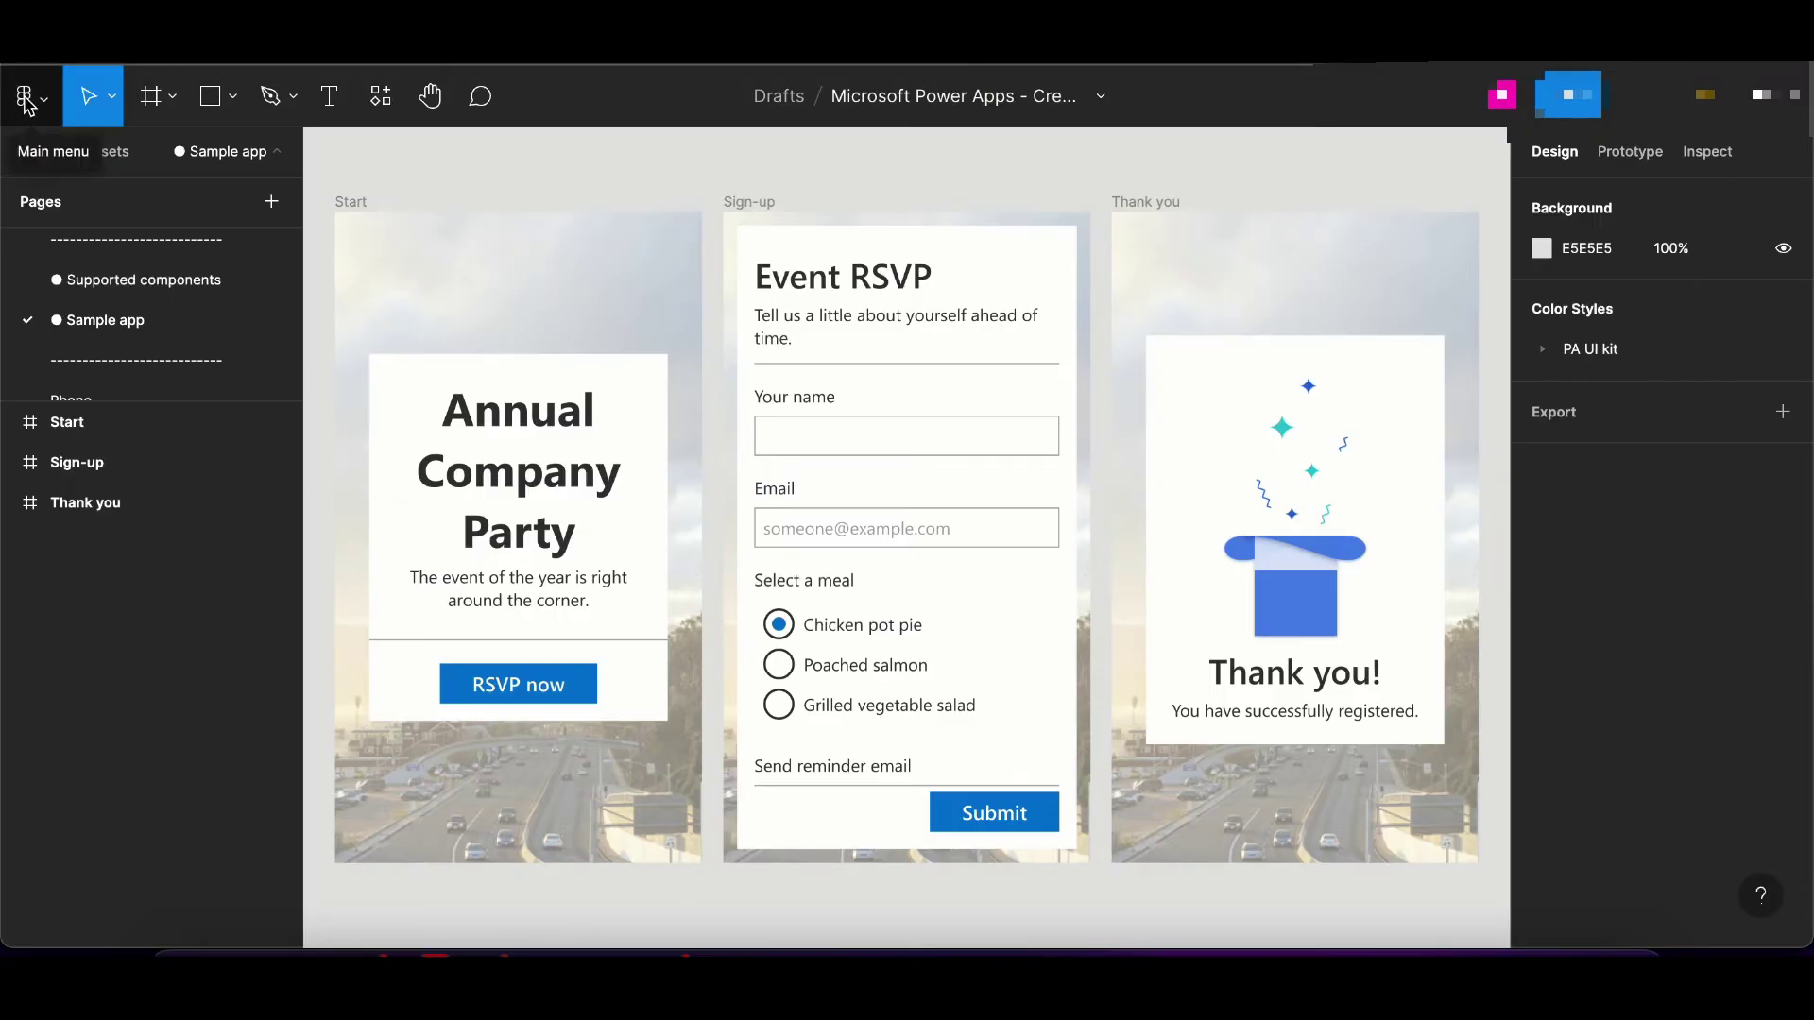
Generate a Figma personal access token named MyNewToken and copy it.
{"action": "left_click", "coordinate": [26, 104]}
{"action": "mouse_move", "coordinate": [113, 667]}
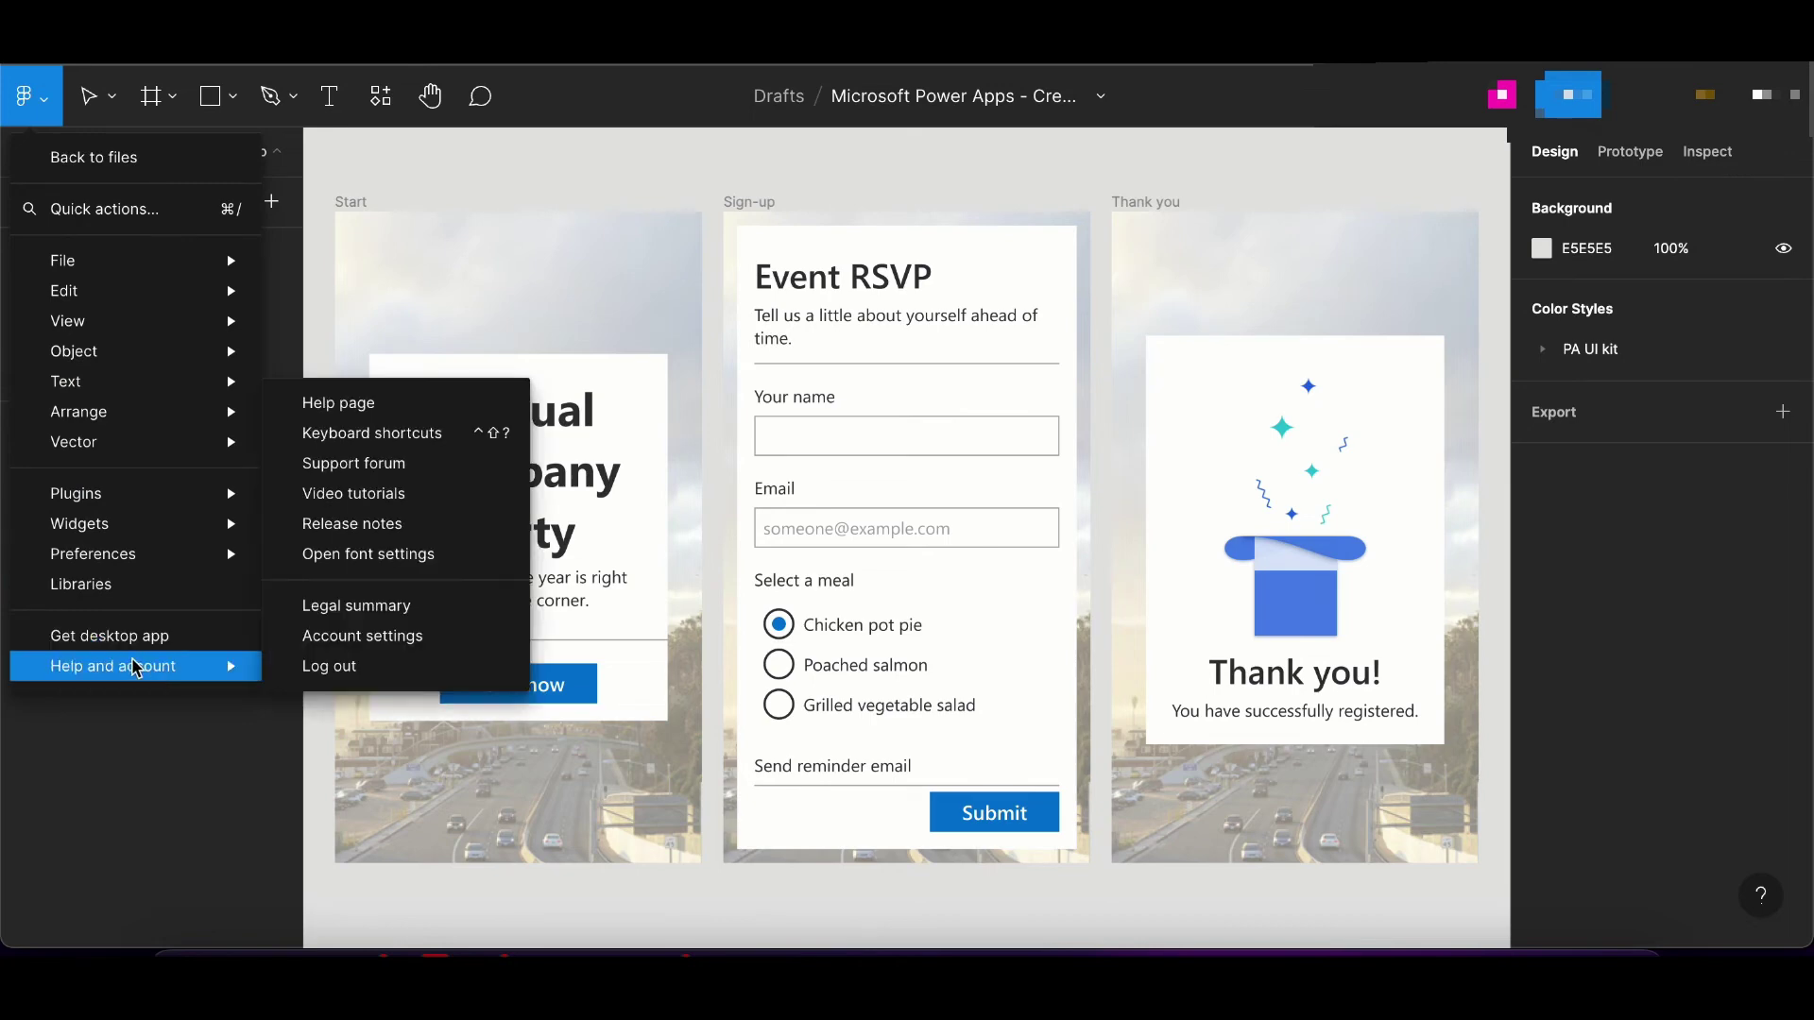
{"action": "left_click", "coordinate": [394, 640]}
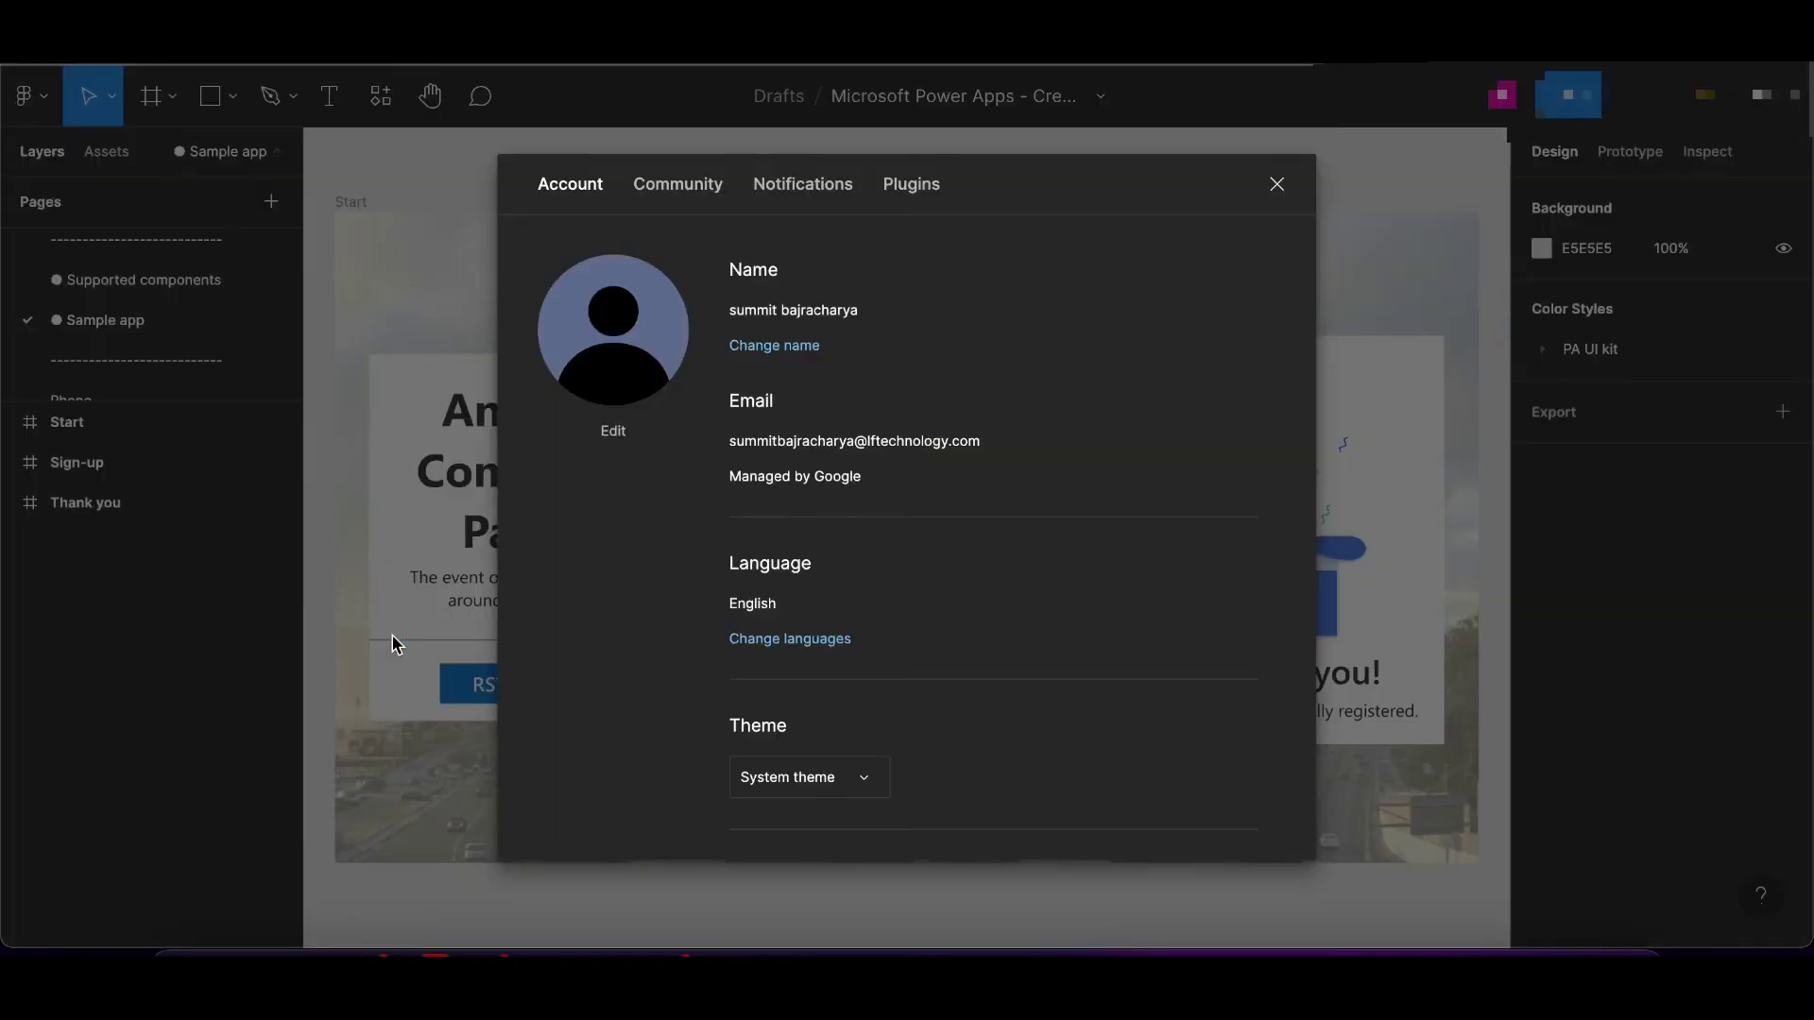
{"action": "scroll", "coordinate": [814, 596], "scroll_direction": "down", "scroll_amount": 3}
{"action": "scroll", "coordinate": [815, 596], "scroll_direction": "down", "scroll_amount": 2}
{"action": "scroll", "coordinate": [814, 597], "scroll_direction": "down", "scroll_amount": 2}
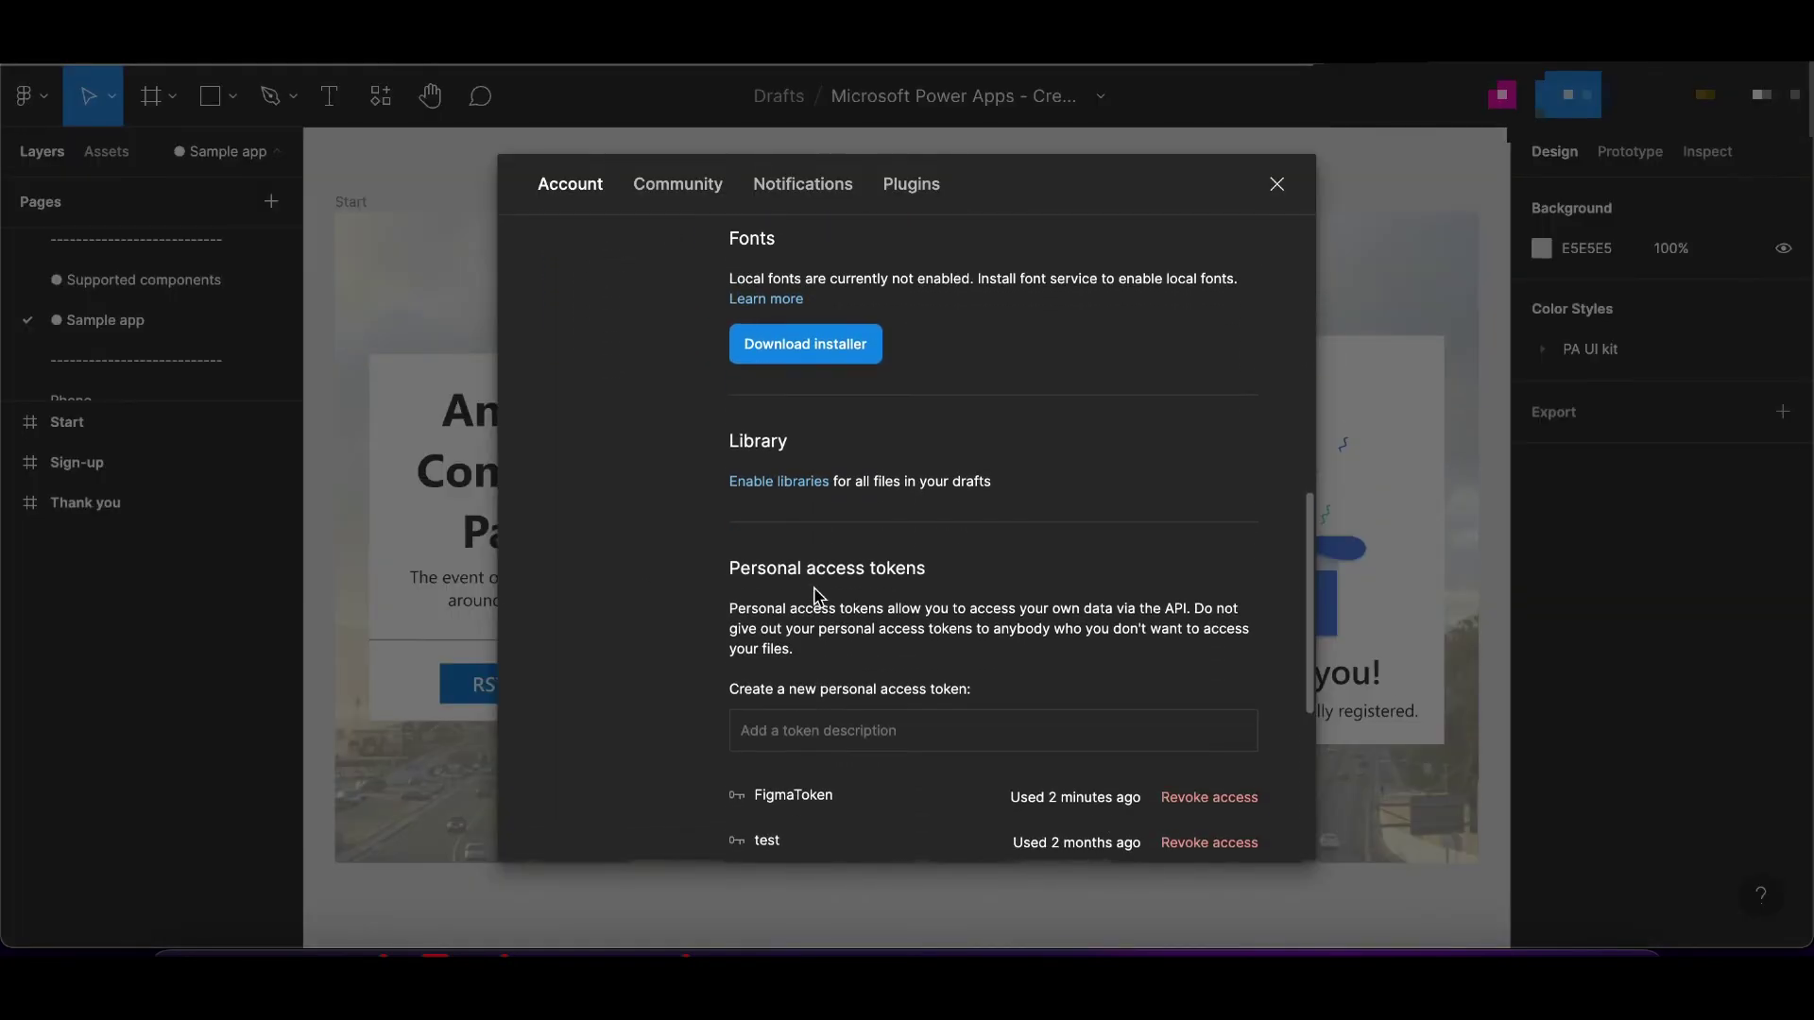
{"action": "scroll", "coordinate": [816, 597], "scroll_direction": "down", "scroll_amount": 1}
{"action": "scroll", "coordinate": [765, 599], "scroll_direction": "down", "scroll_amount": 1}
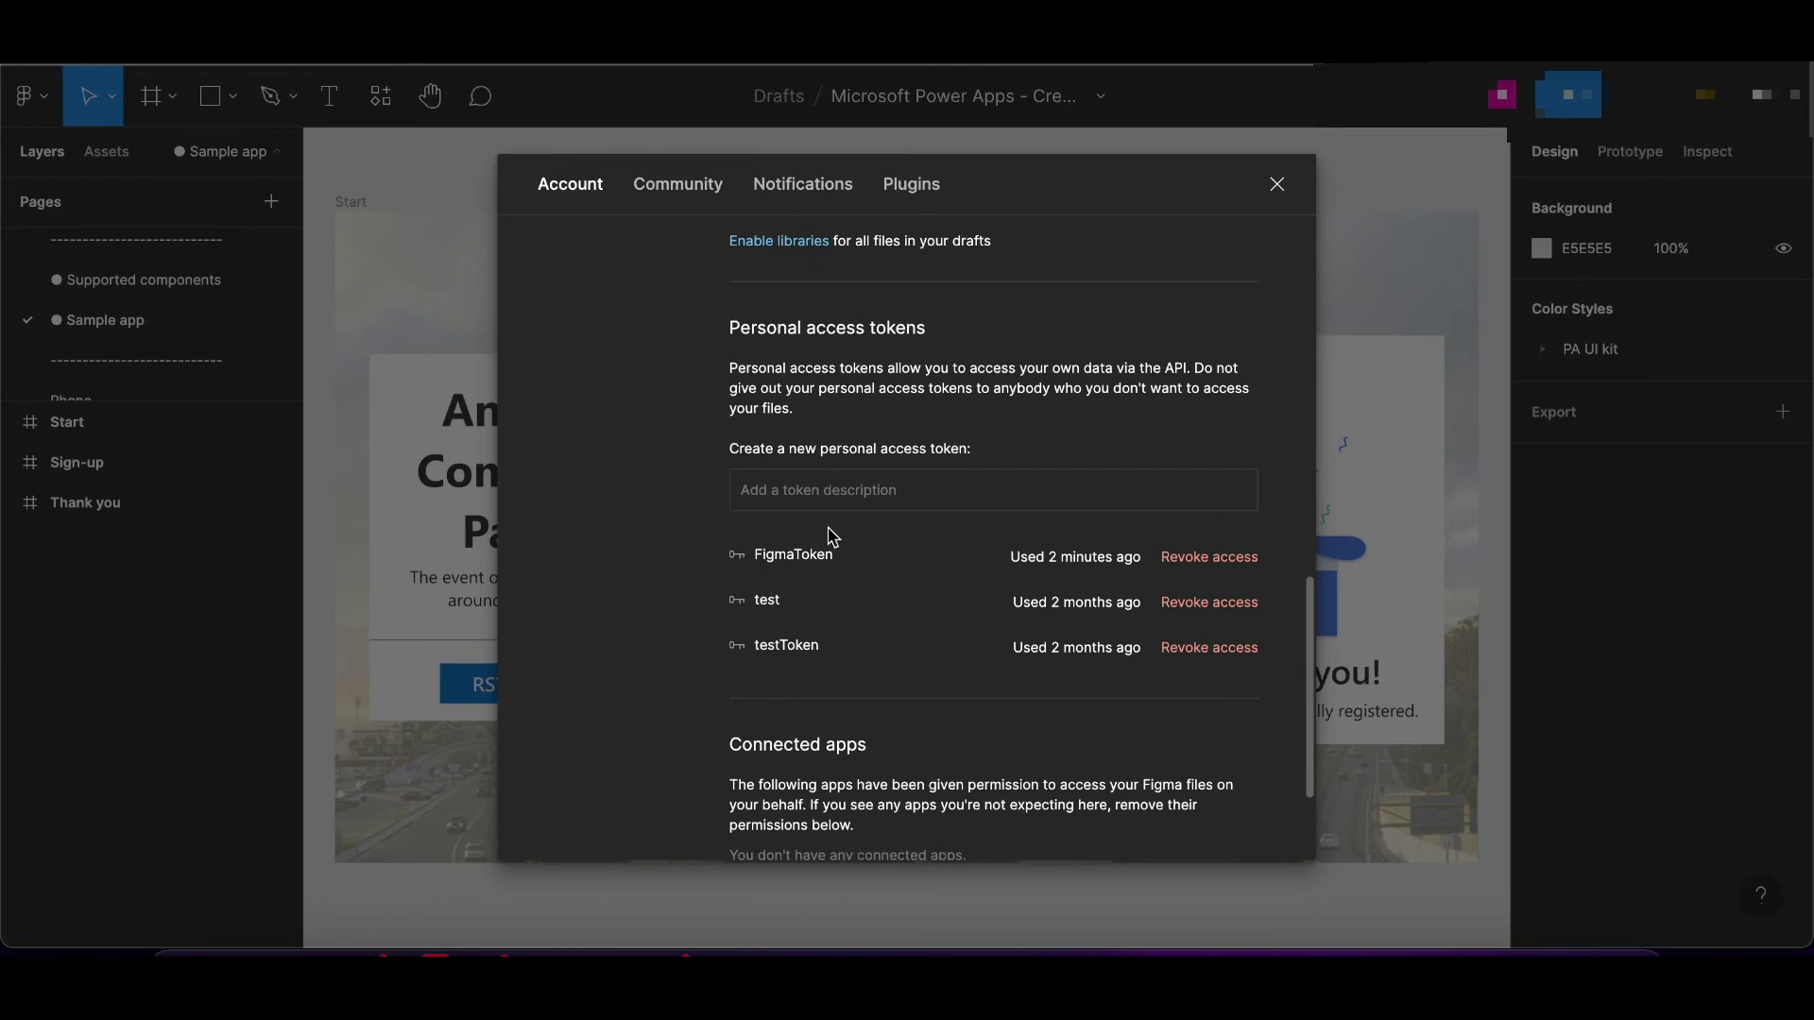
{"action": "left_click", "coordinate": [823, 482]}
{"action": "type", "text": "MyNewToken"}
{"action": "key", "text": "Return"}
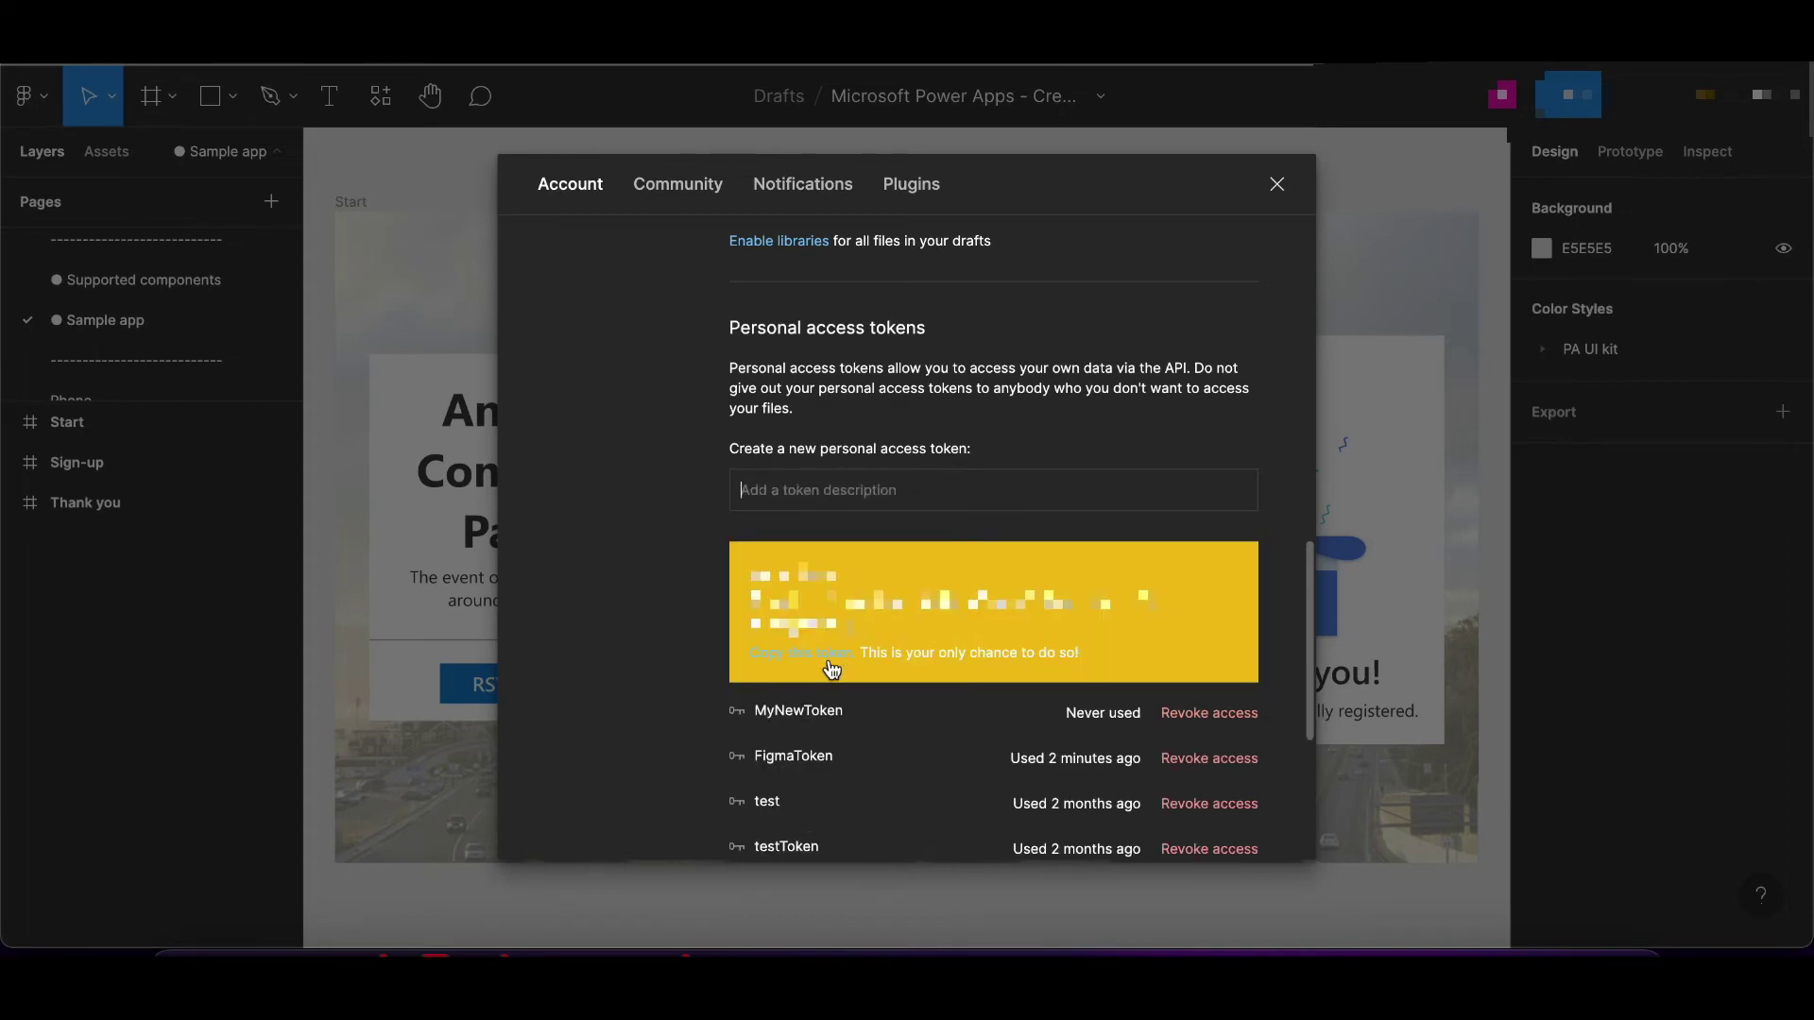
{"action": "left_click", "coordinate": [831, 670]}
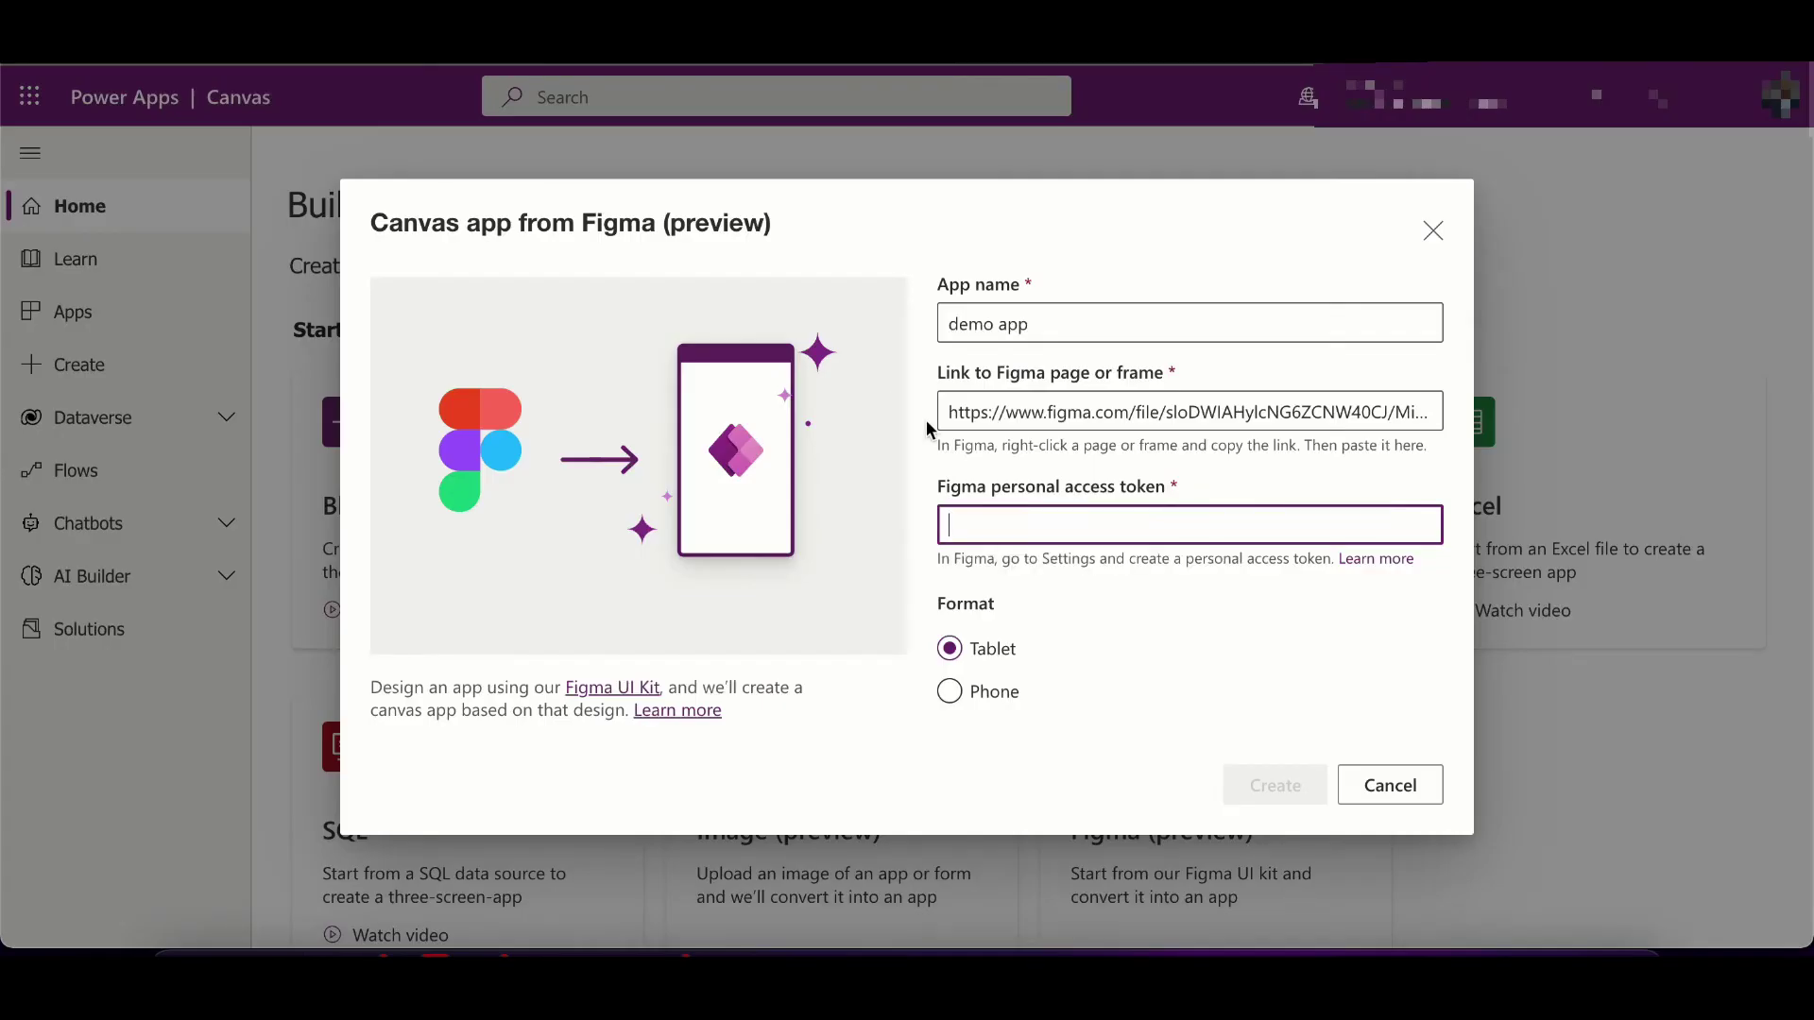
Paste the Figma token, choose Phone format, and create the demo app.
{"action": "key", "text": "ctrl+v"}
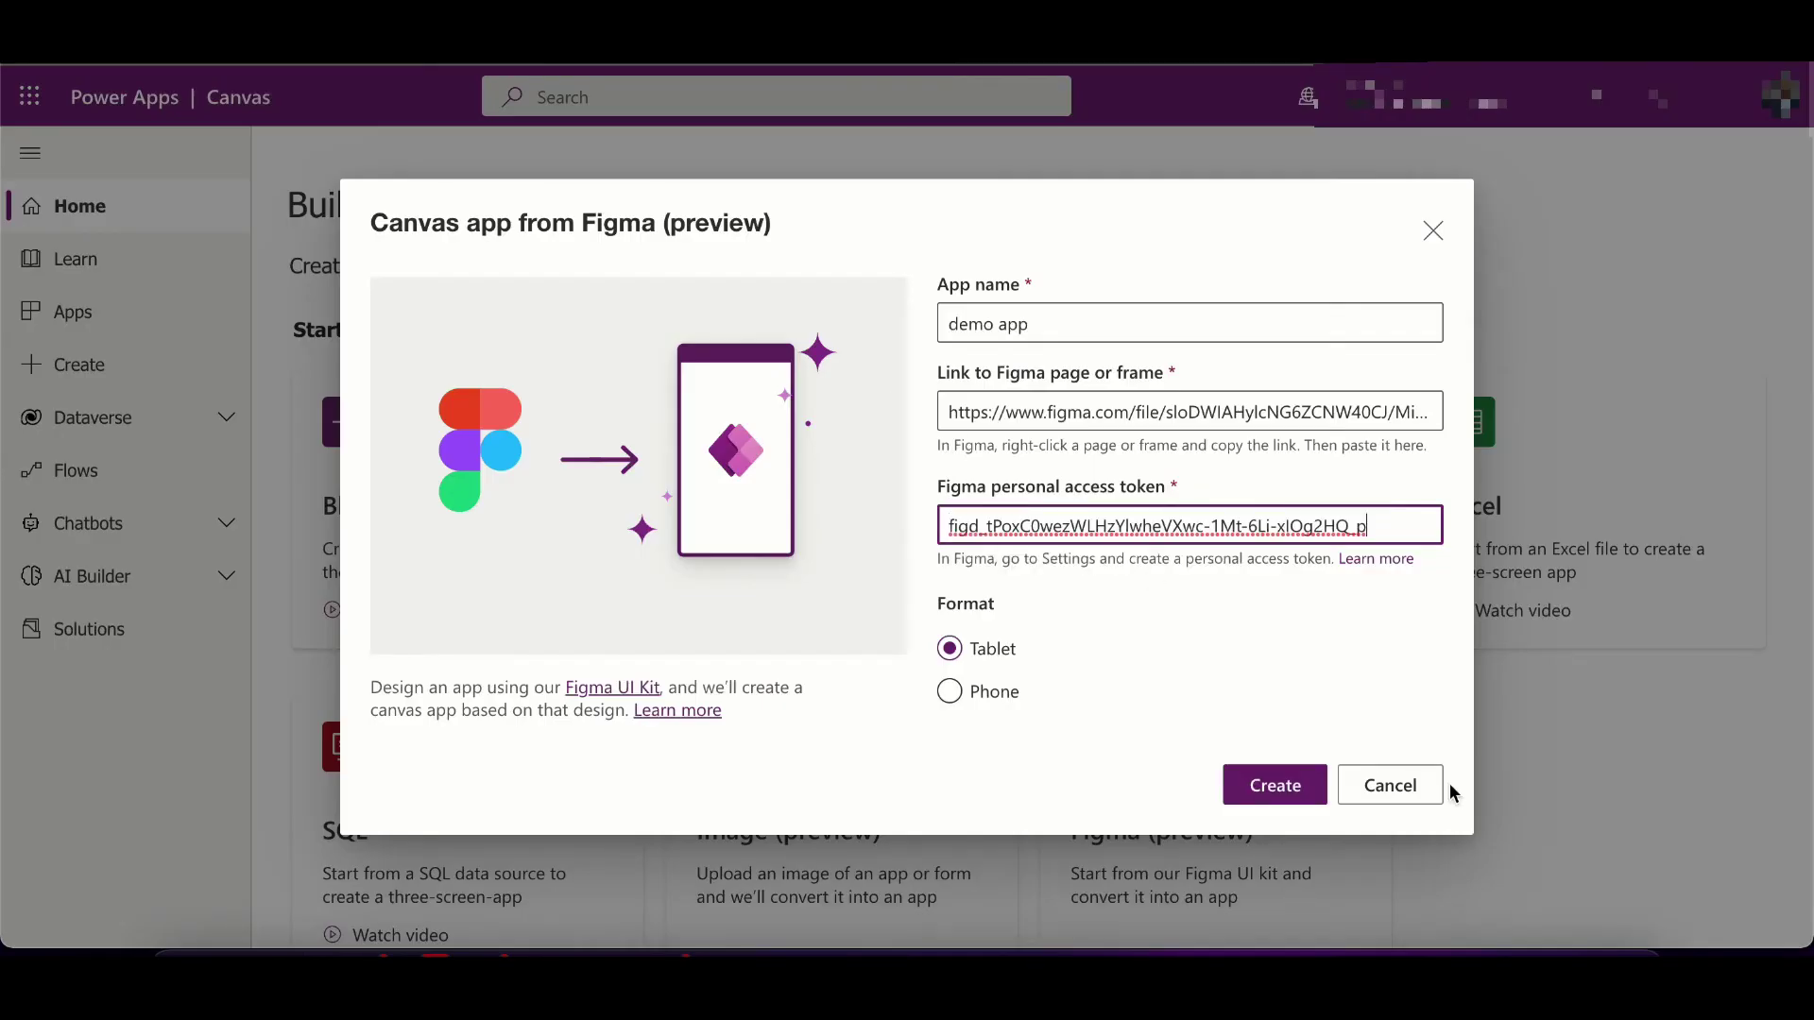
{"action": "left_click", "coordinate": [978, 701]}
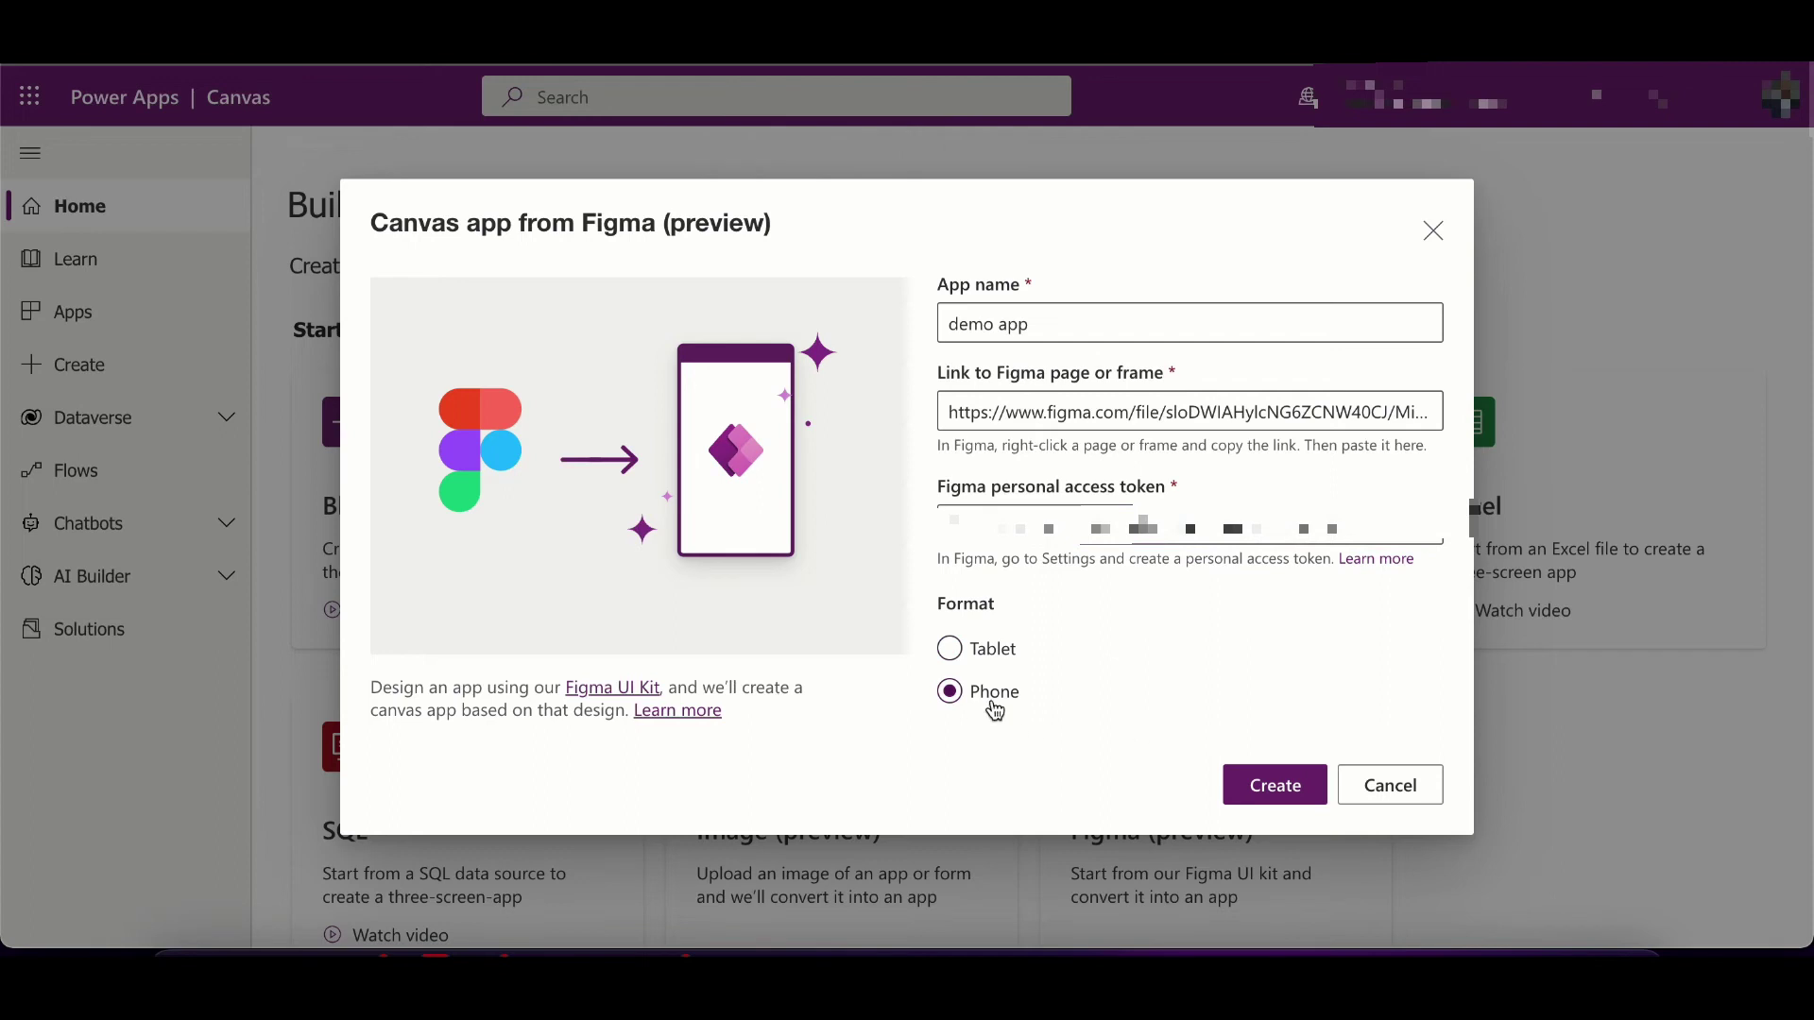
{"action": "left_click", "coordinate": [1282, 789]}
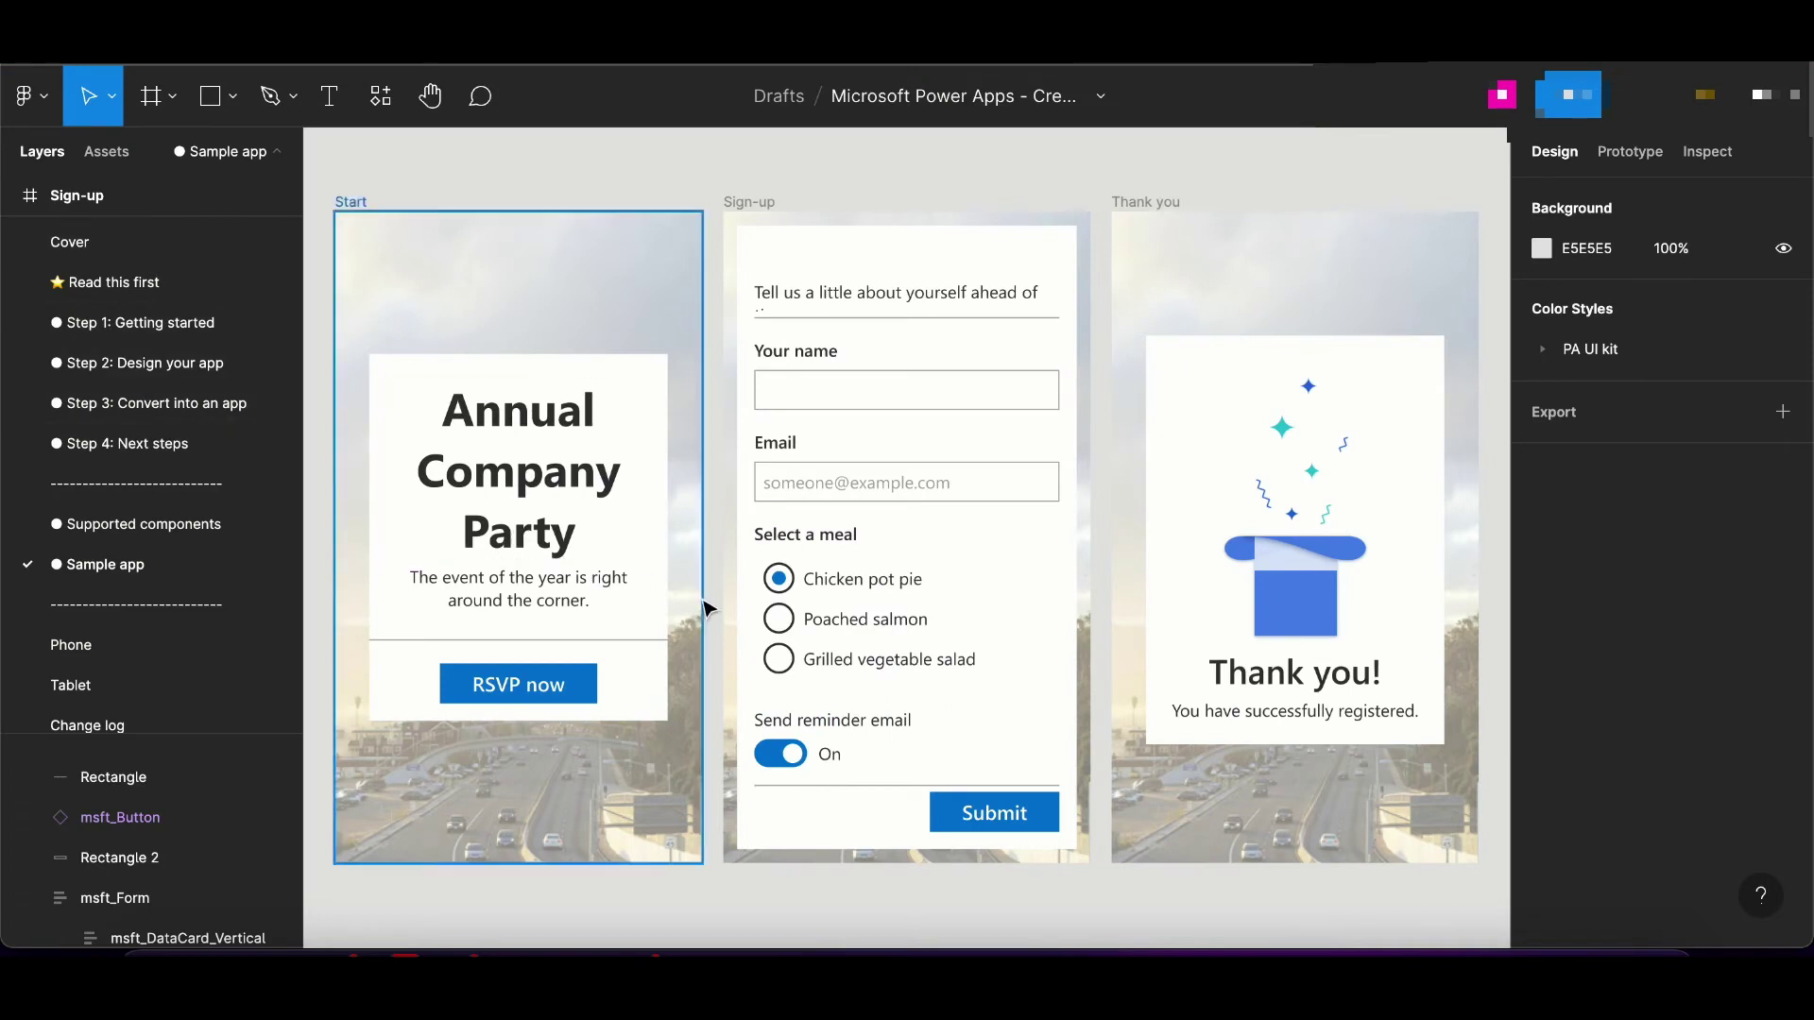
Lengthen the Thank you card, then place the 06 DatePicker inside it, narrowed to fit.
{"action": "left_click", "coordinate": [1159, 643]}
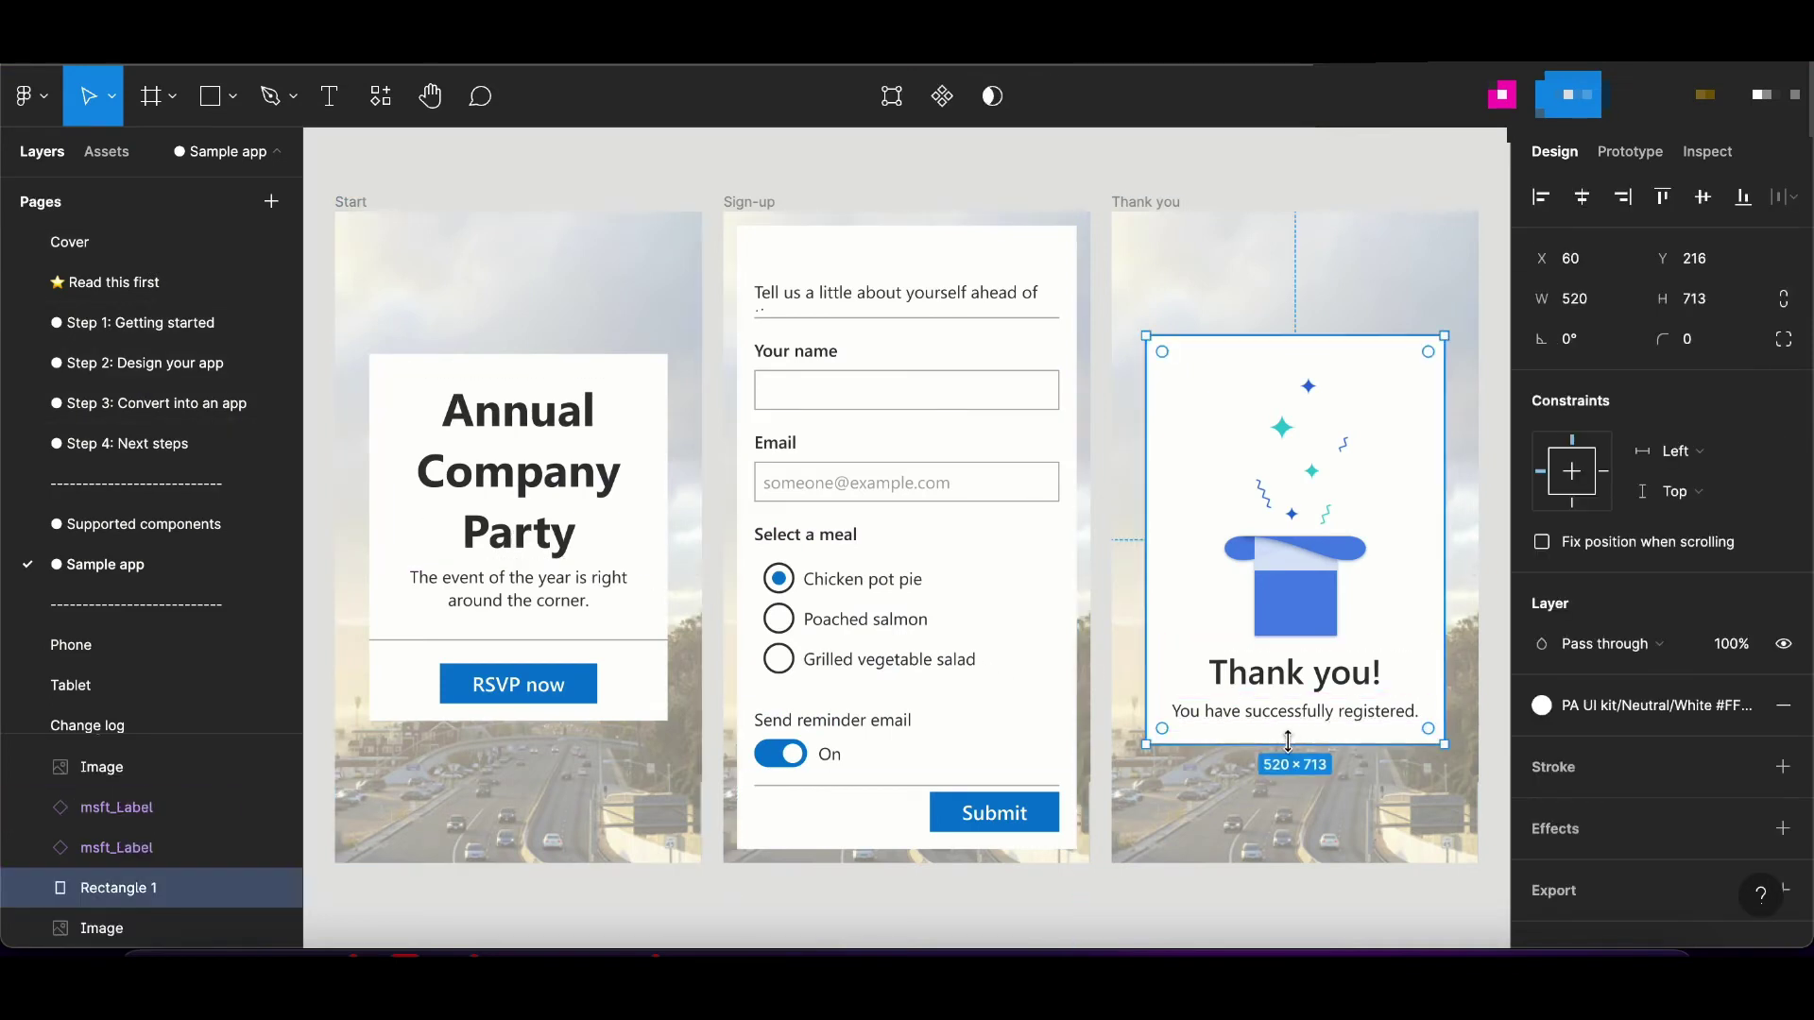
{"action": "left_click_drag", "start_coordinate": [1293, 745], "coordinate": [1294, 822]}
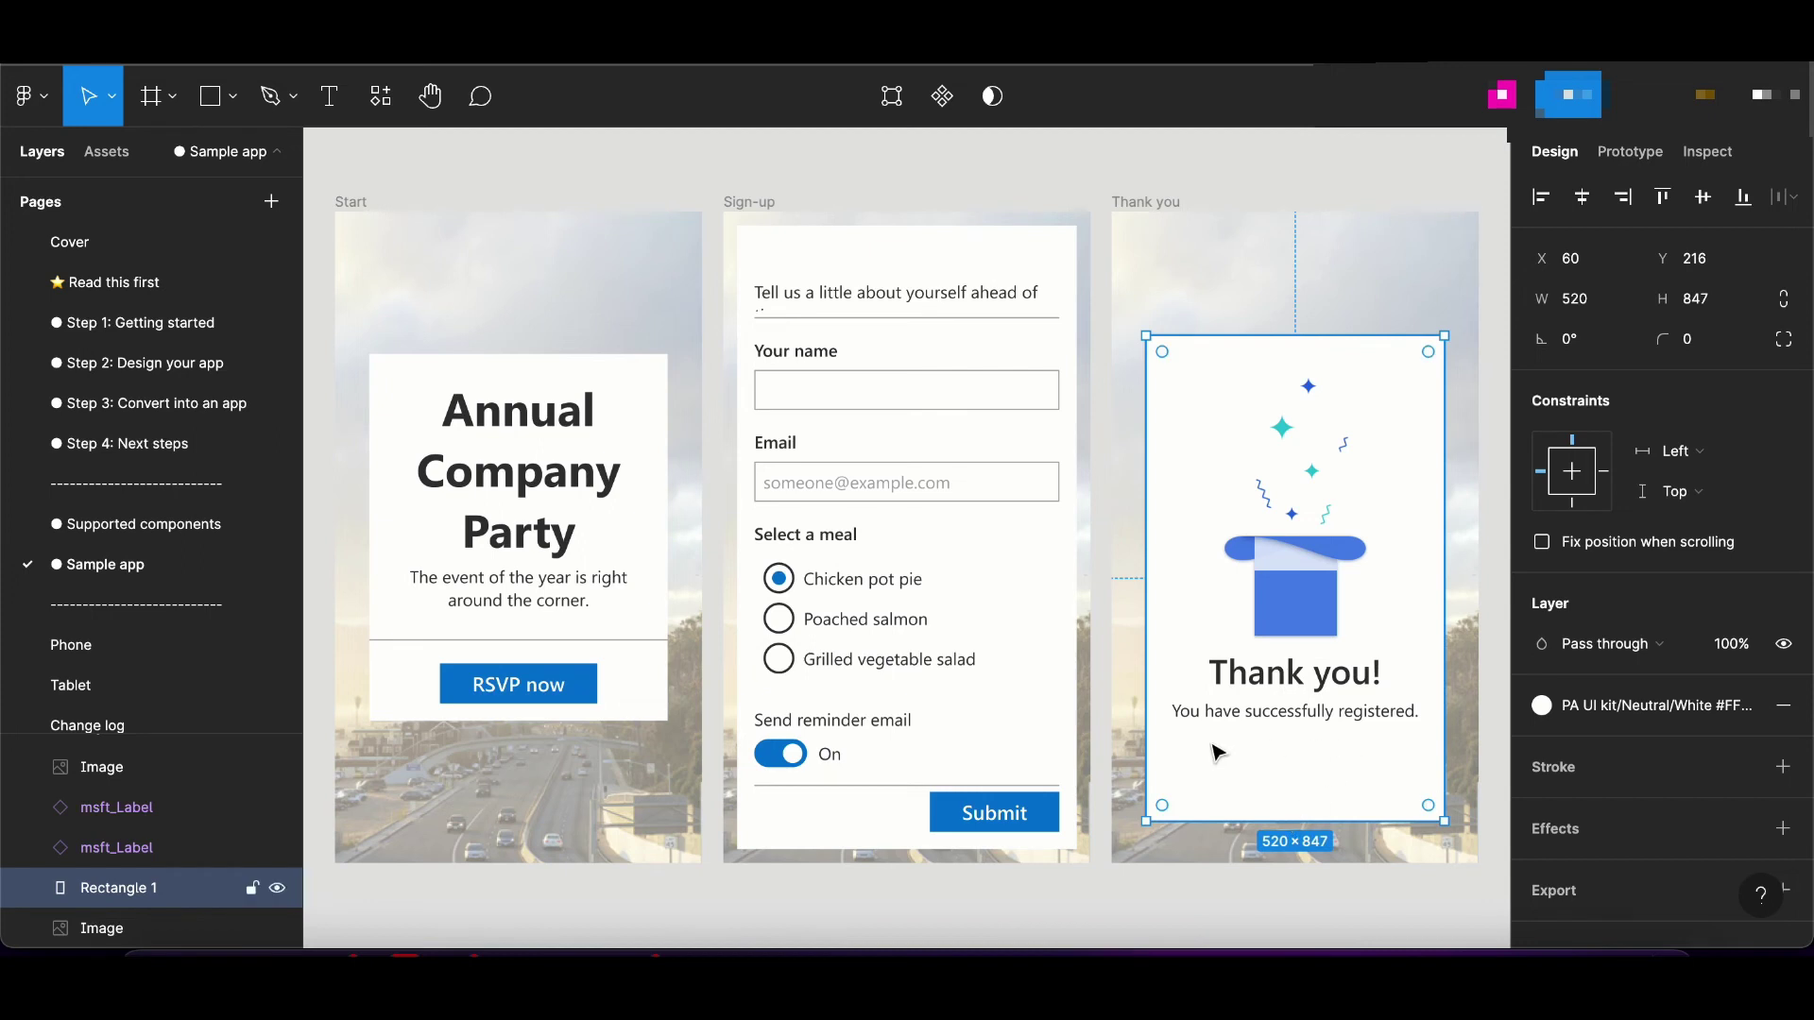
{"action": "left_click", "coordinate": [99, 153]}
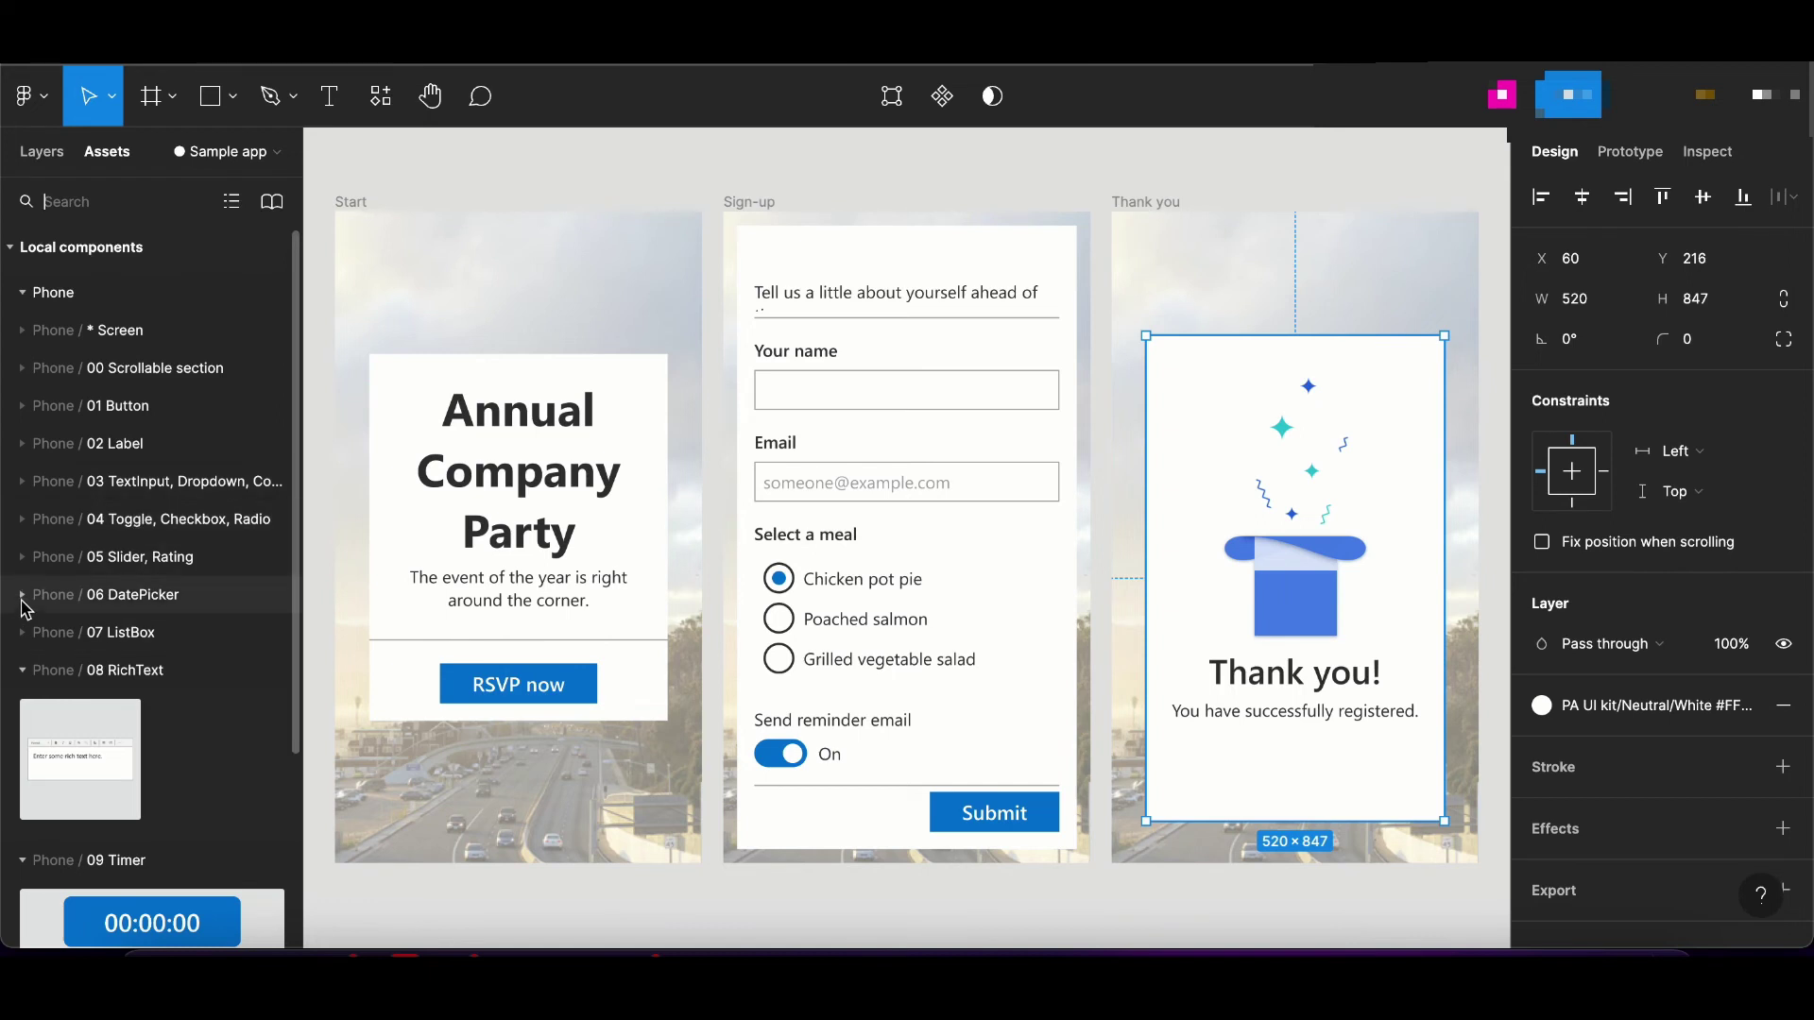
{"action": "left_click", "coordinate": [24, 597]}
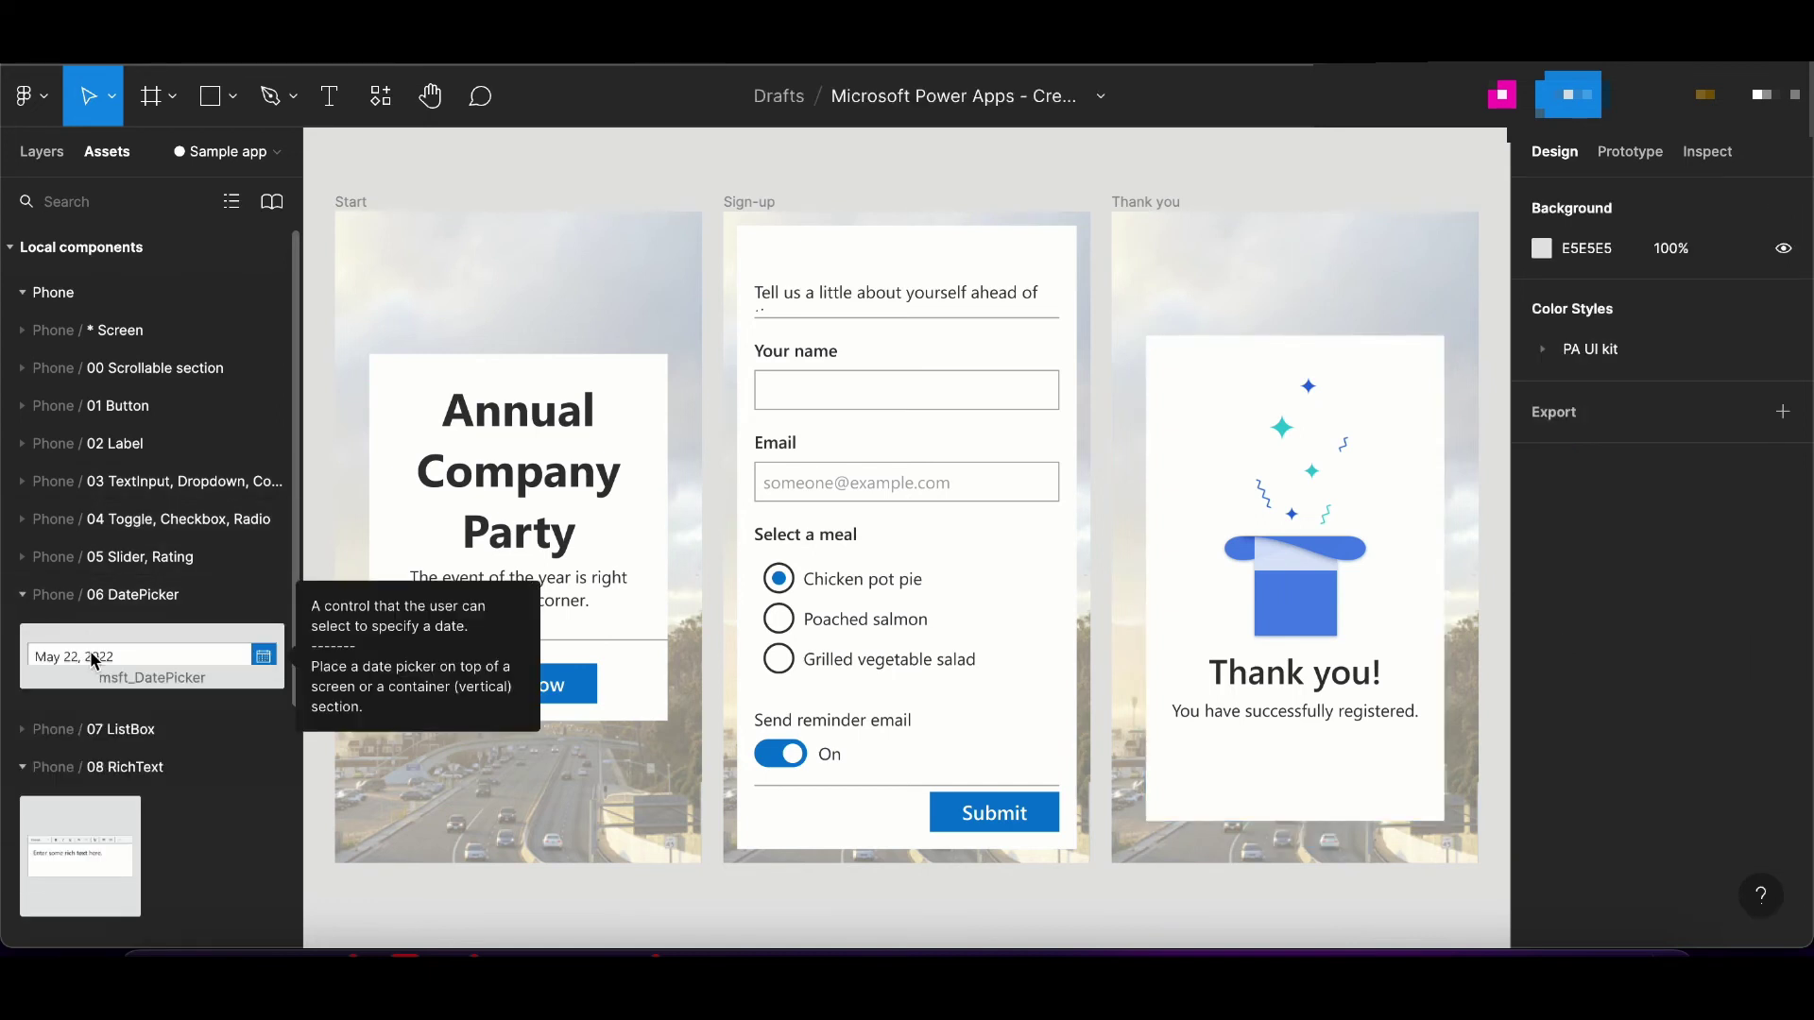
{"action": "mouse_move", "coordinate": [91, 658]}
{"action": "left_mouse_down"}
{"action": "mouse_move", "coordinate": [1206, 779]}
{"action": "mouse_move", "coordinate": [1236, 765]}
{"action": "left_mouse_up"}
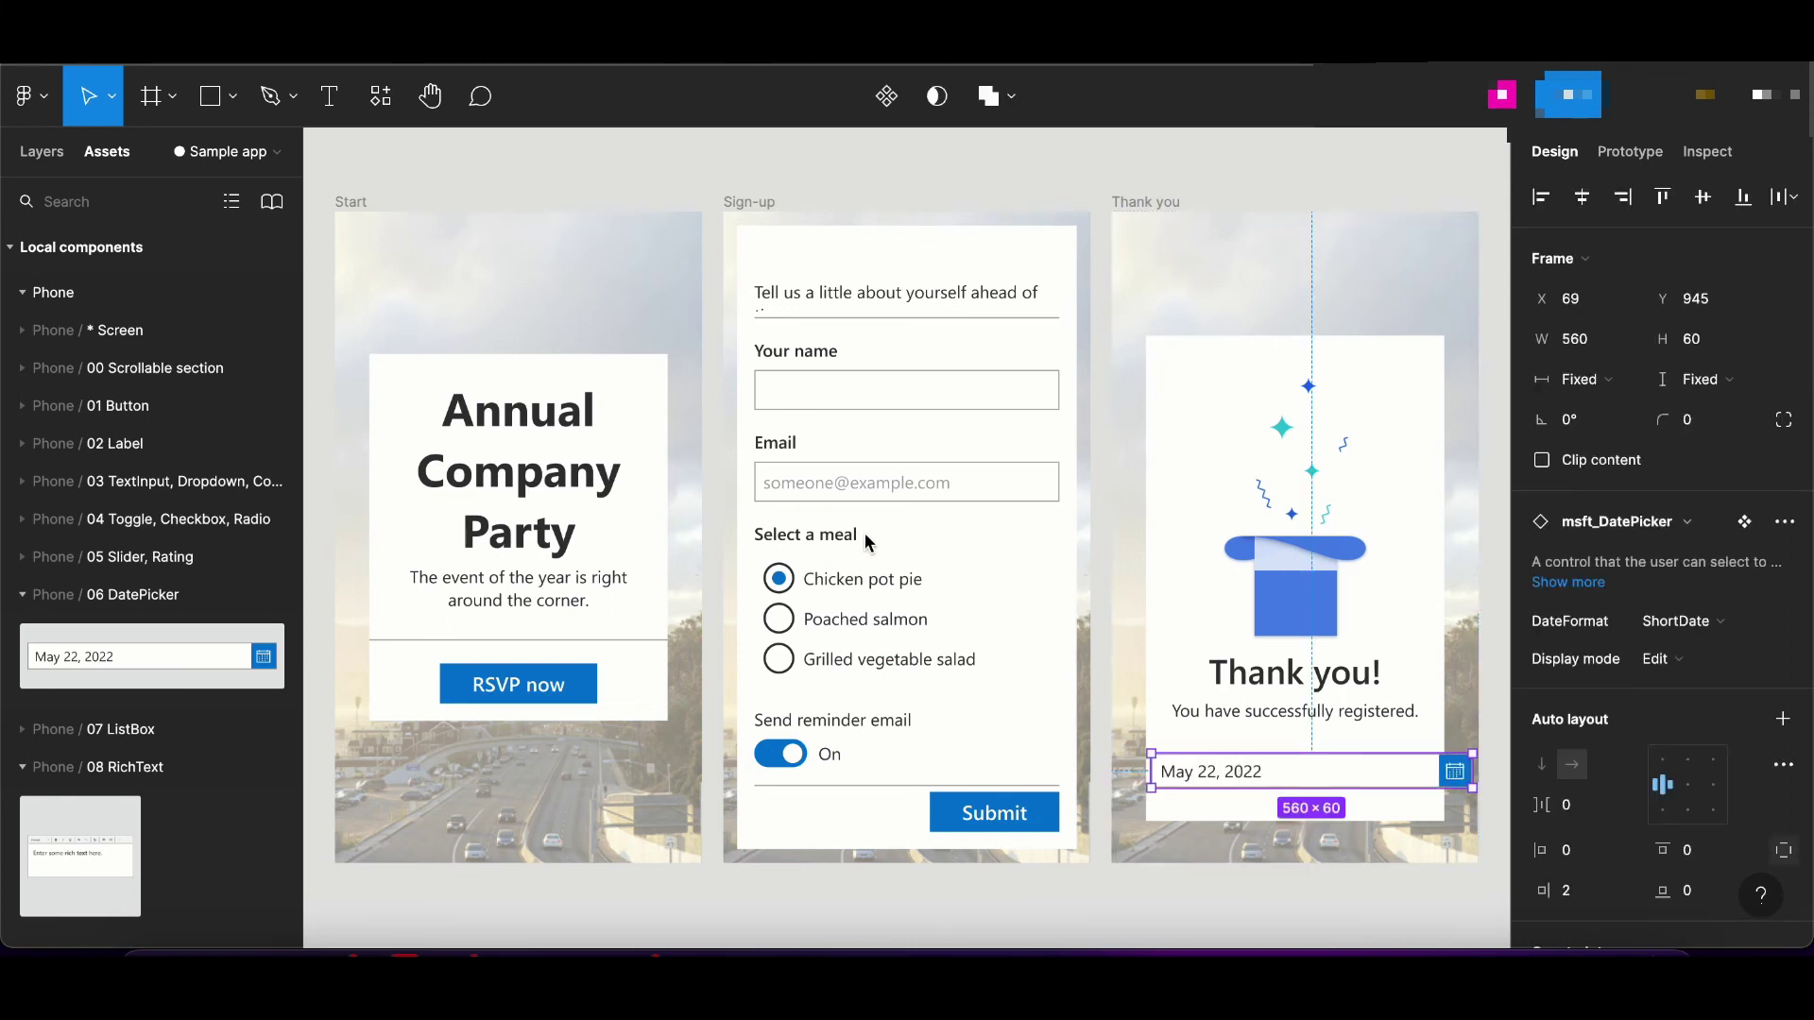
{"action": "left_click", "coordinate": [833, 539]}
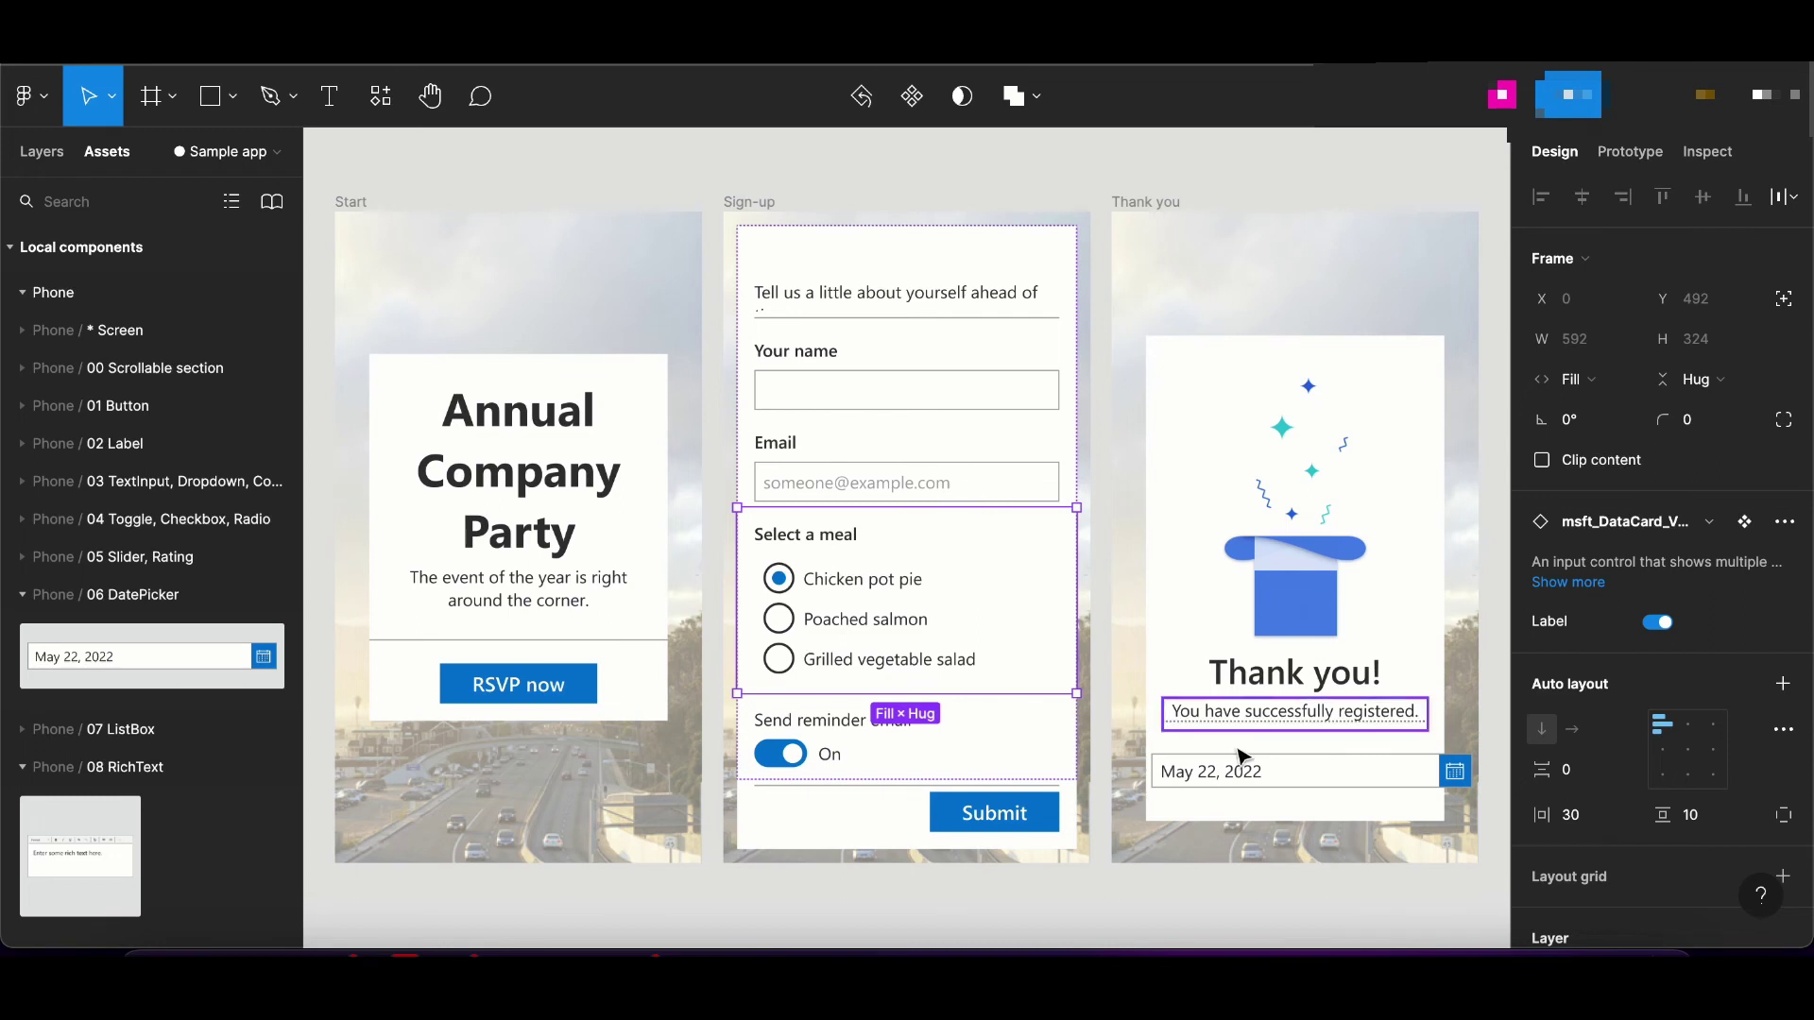
{"action": "left_click", "coordinate": [1332, 782]}
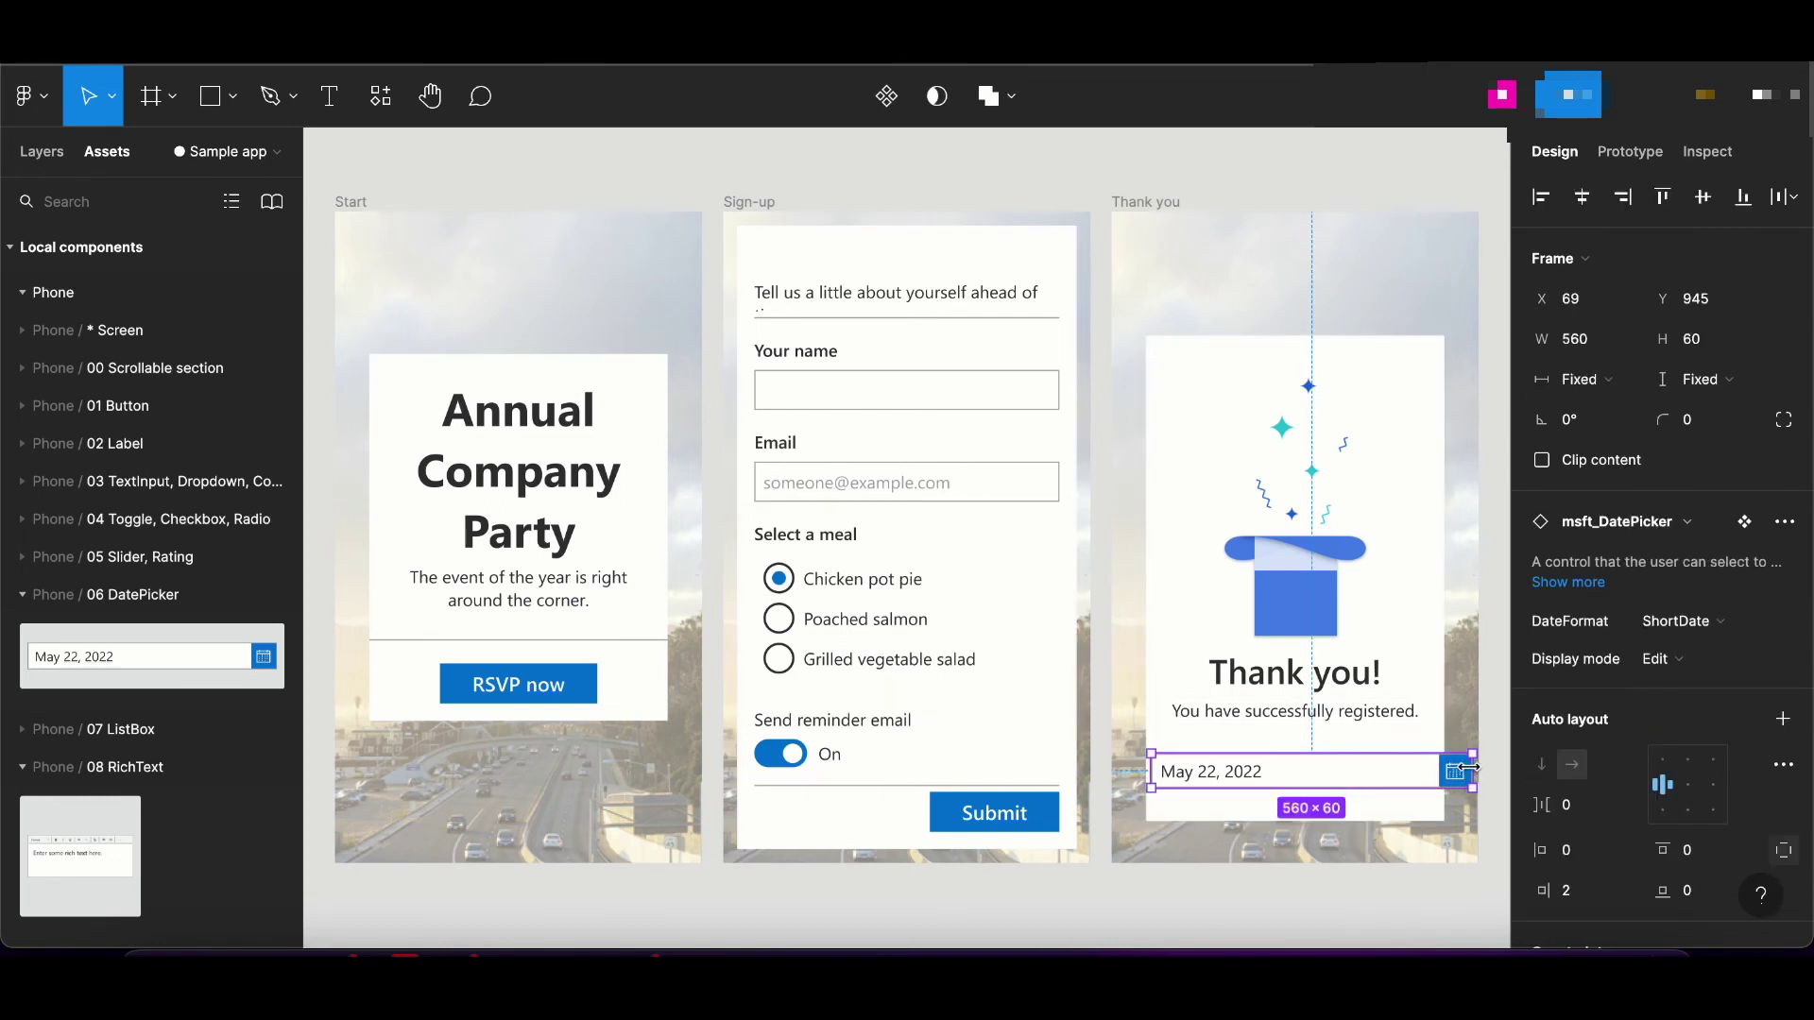
{"action": "left_click_drag", "start_coordinate": [1465, 766], "coordinate": [1435, 771]}
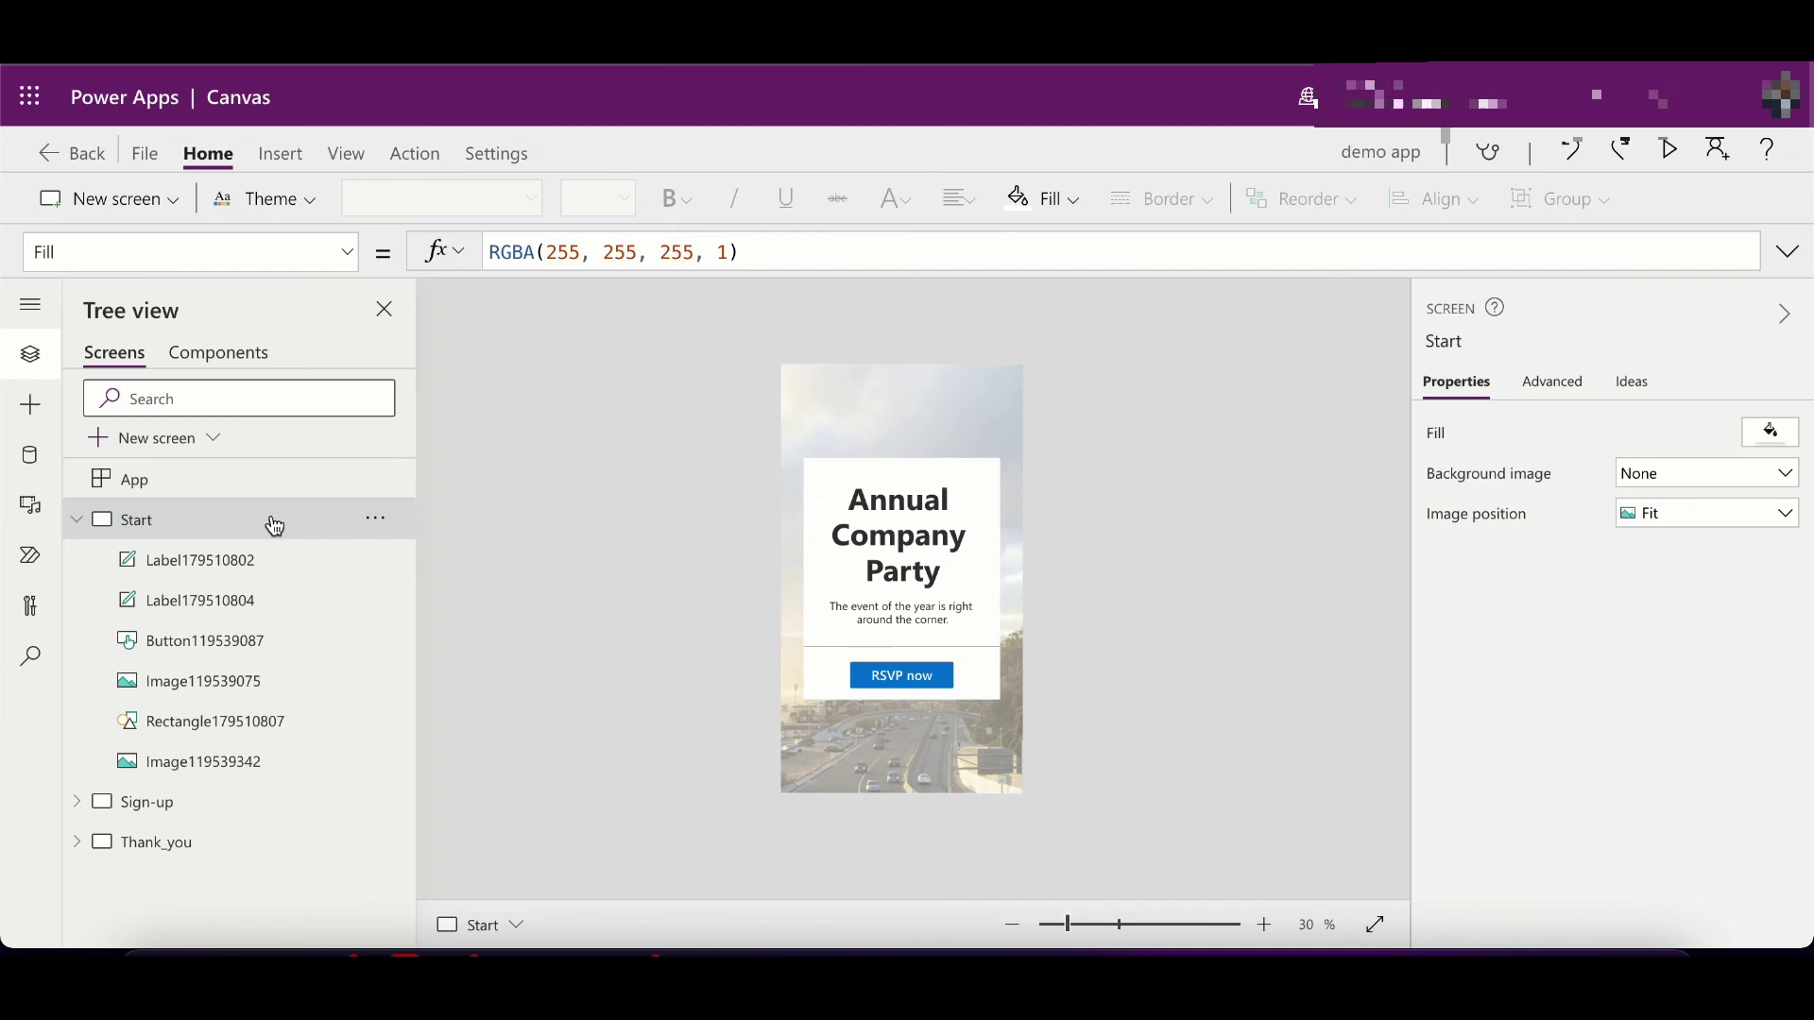
View the Sign-up and Thank_you screens and expand their control lists in Tree view.
{"action": "left_click", "coordinate": [184, 802]}
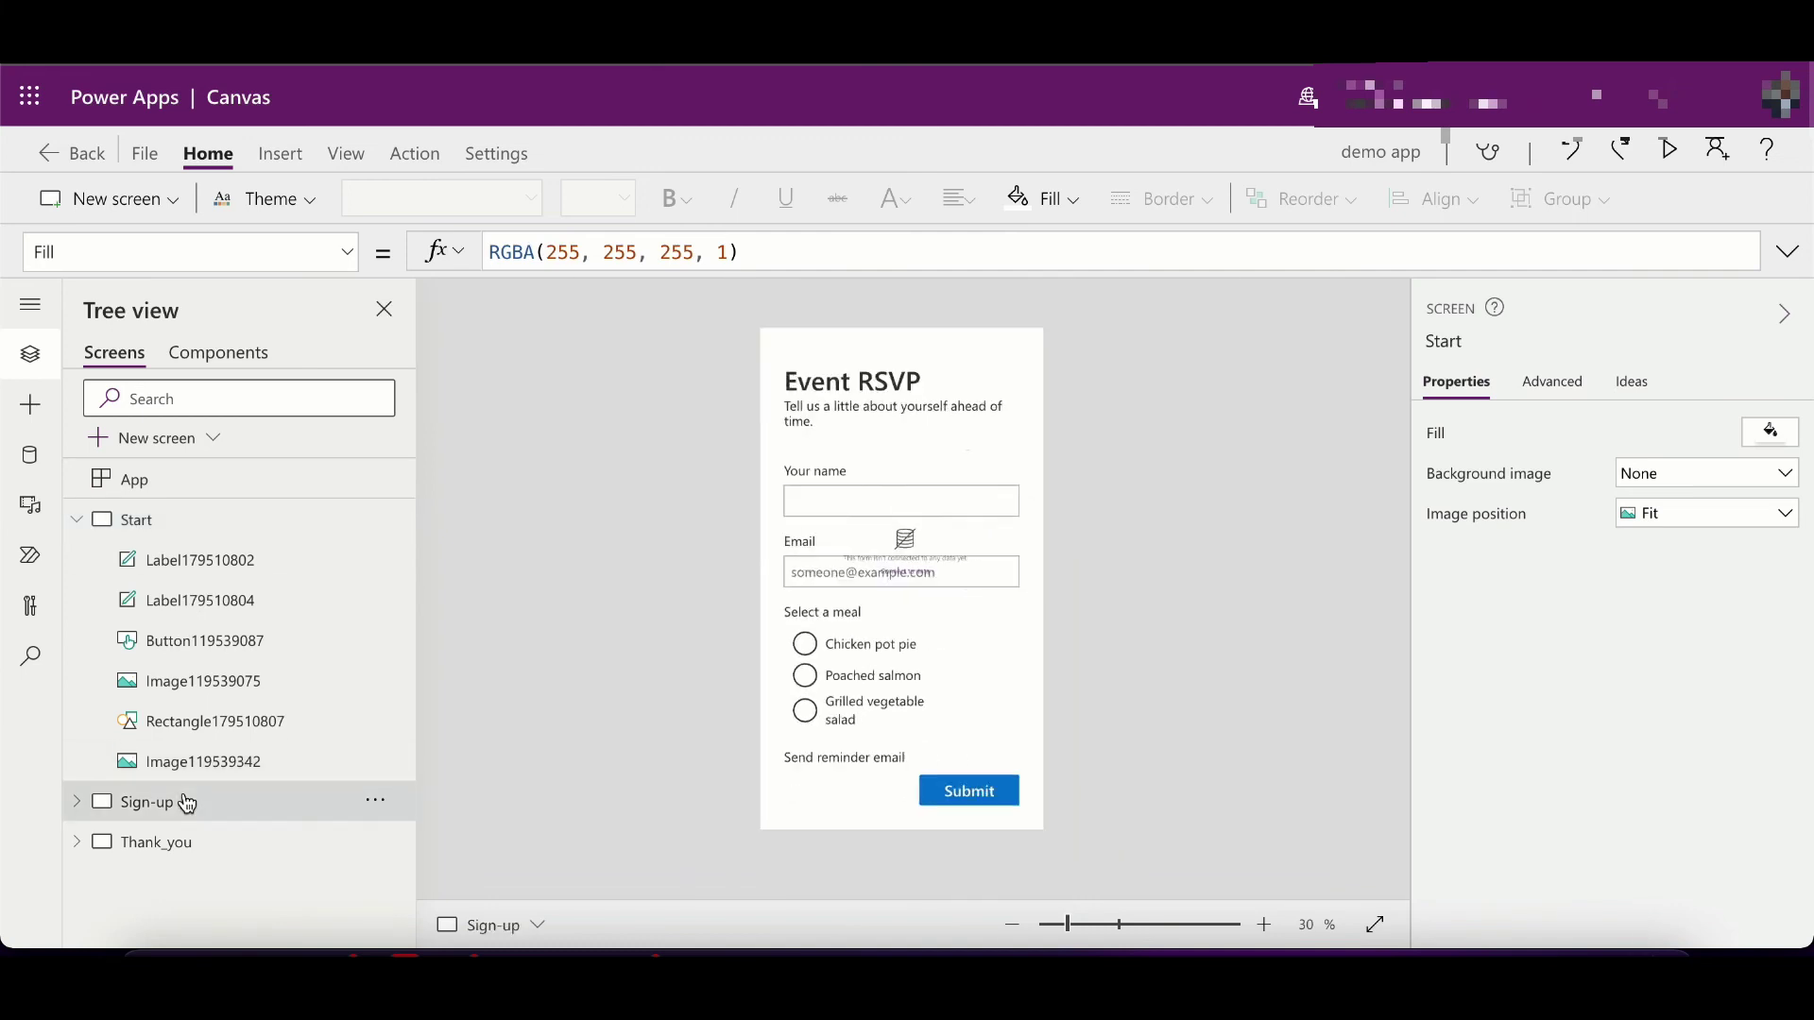
{"action": "left_click", "coordinate": [185, 851]}
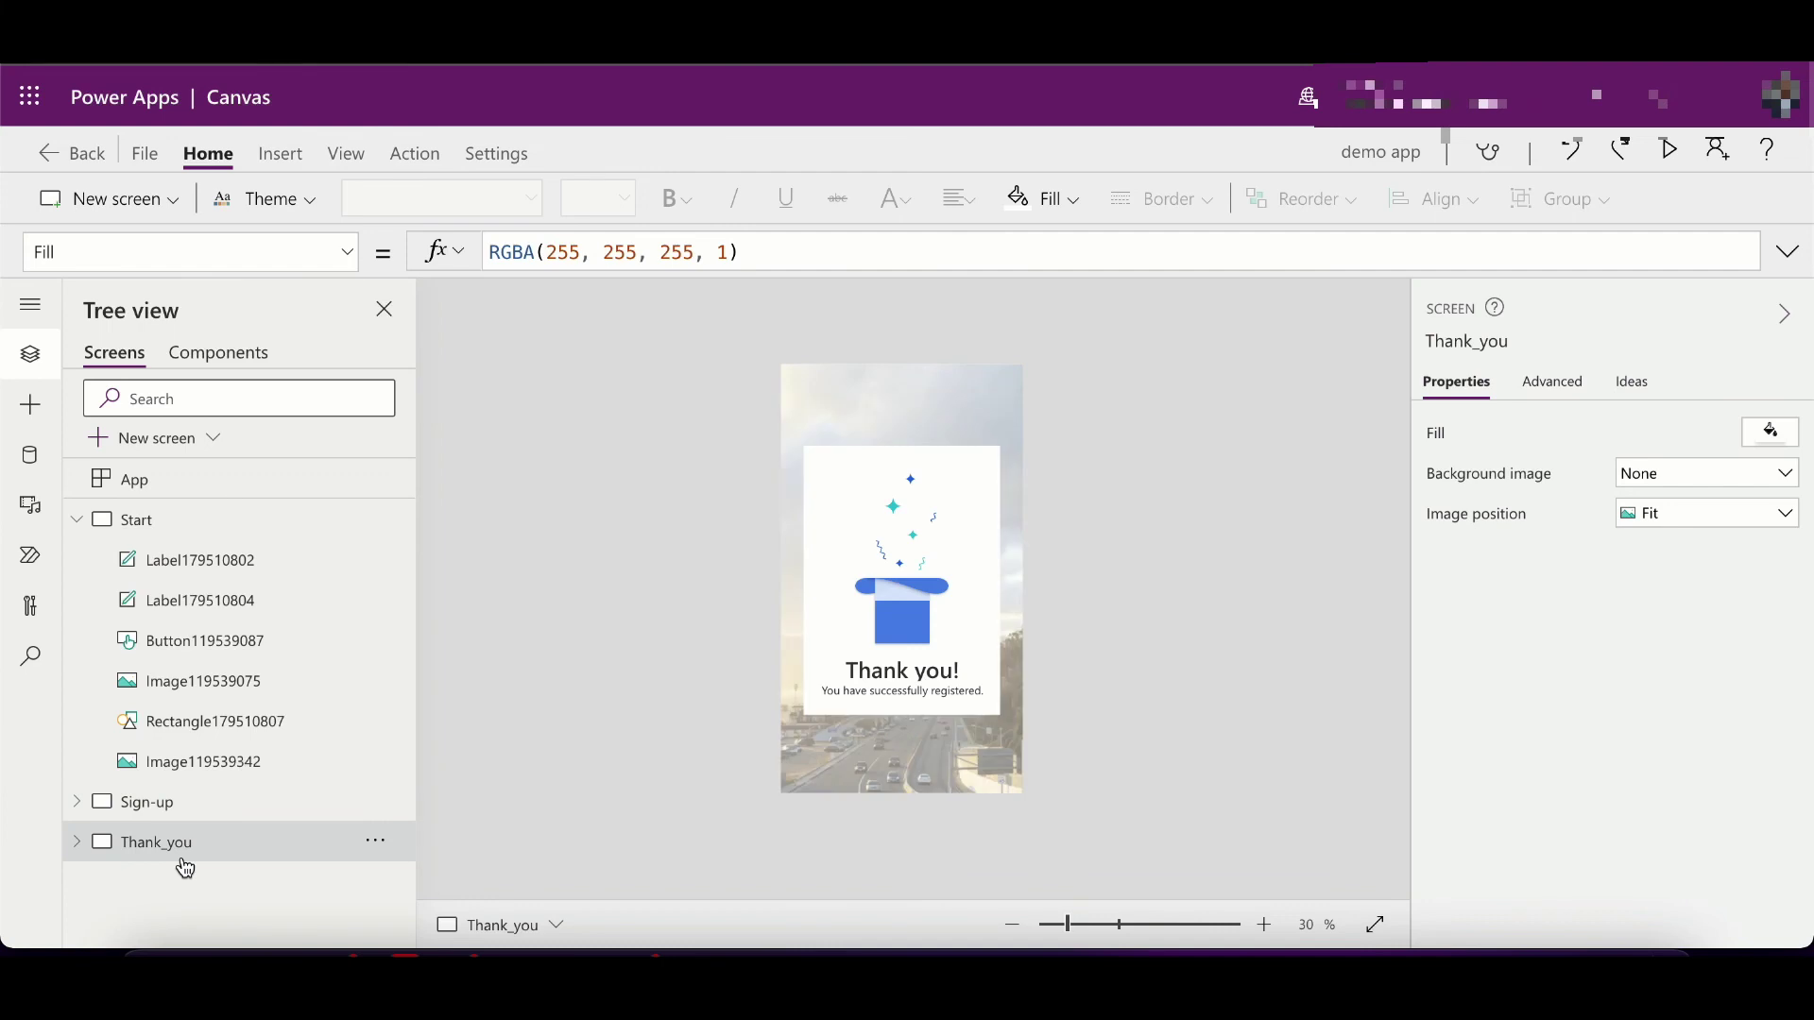
{"action": "left_click", "coordinate": [77, 843]}
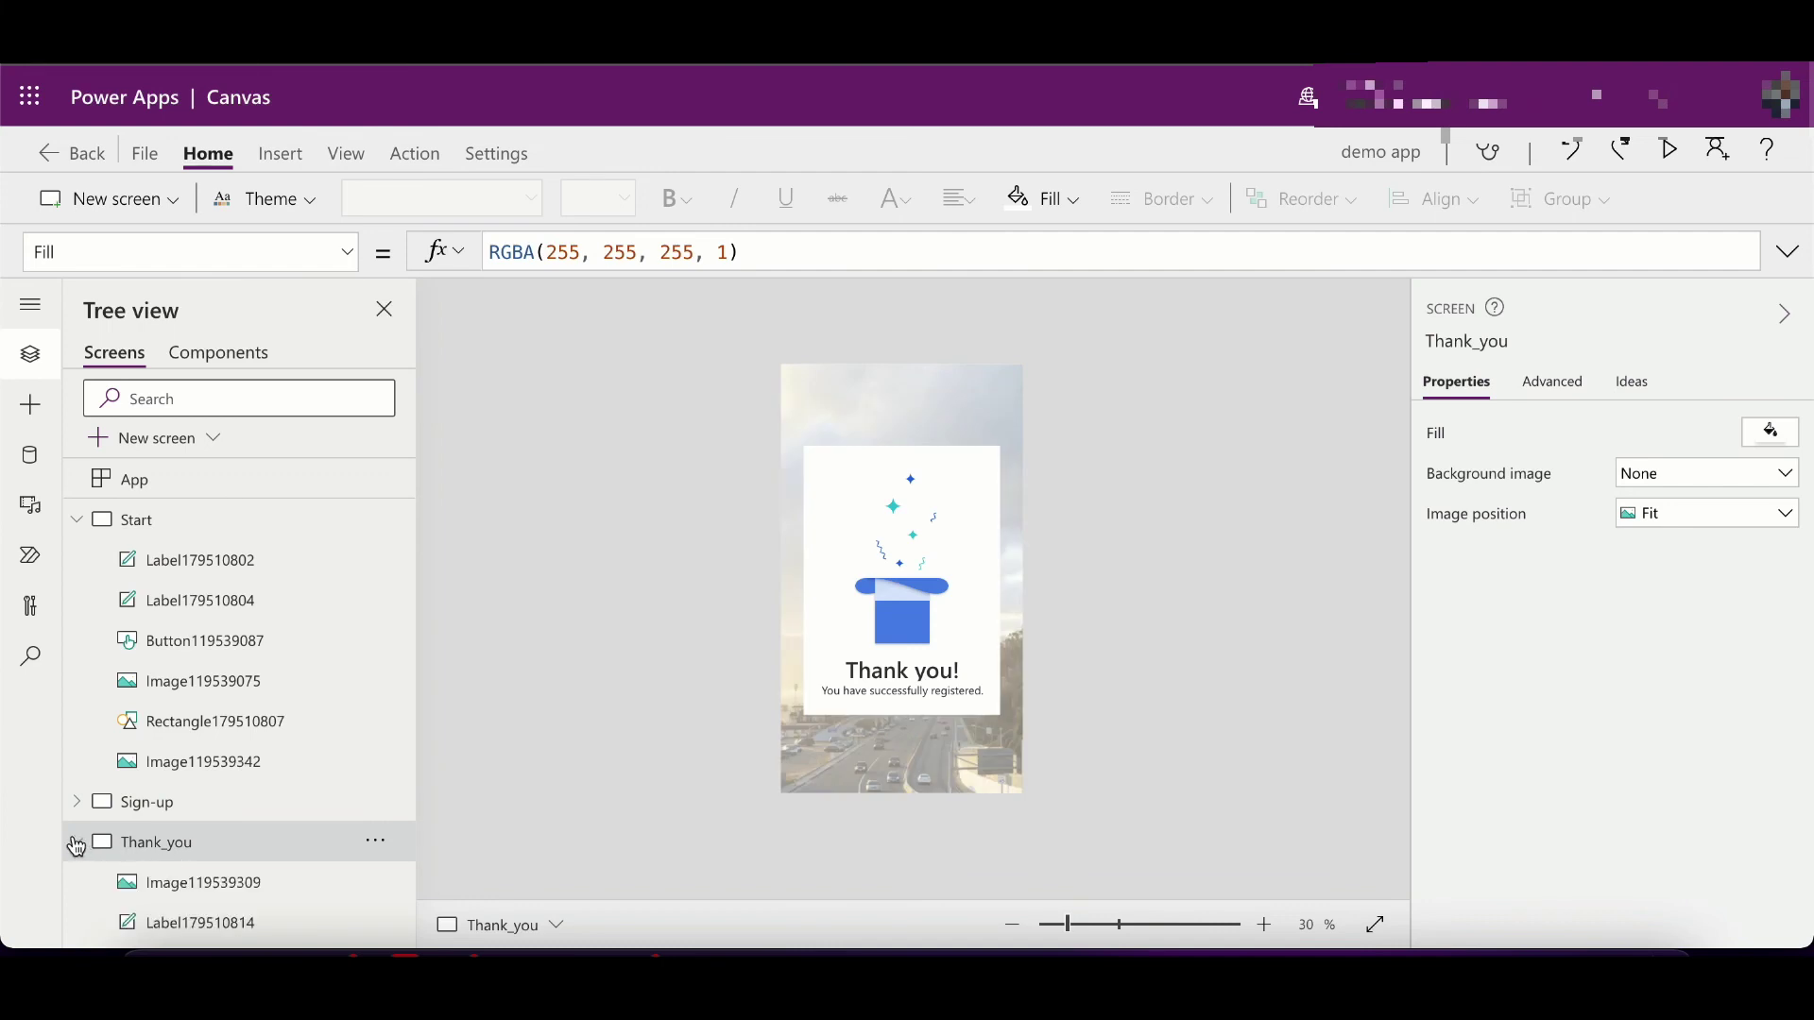
{"action": "left_click", "coordinate": [83, 802]}
{"action": "scroll", "coordinate": [85, 808], "scroll_direction": "down", "scroll_amount": 2}
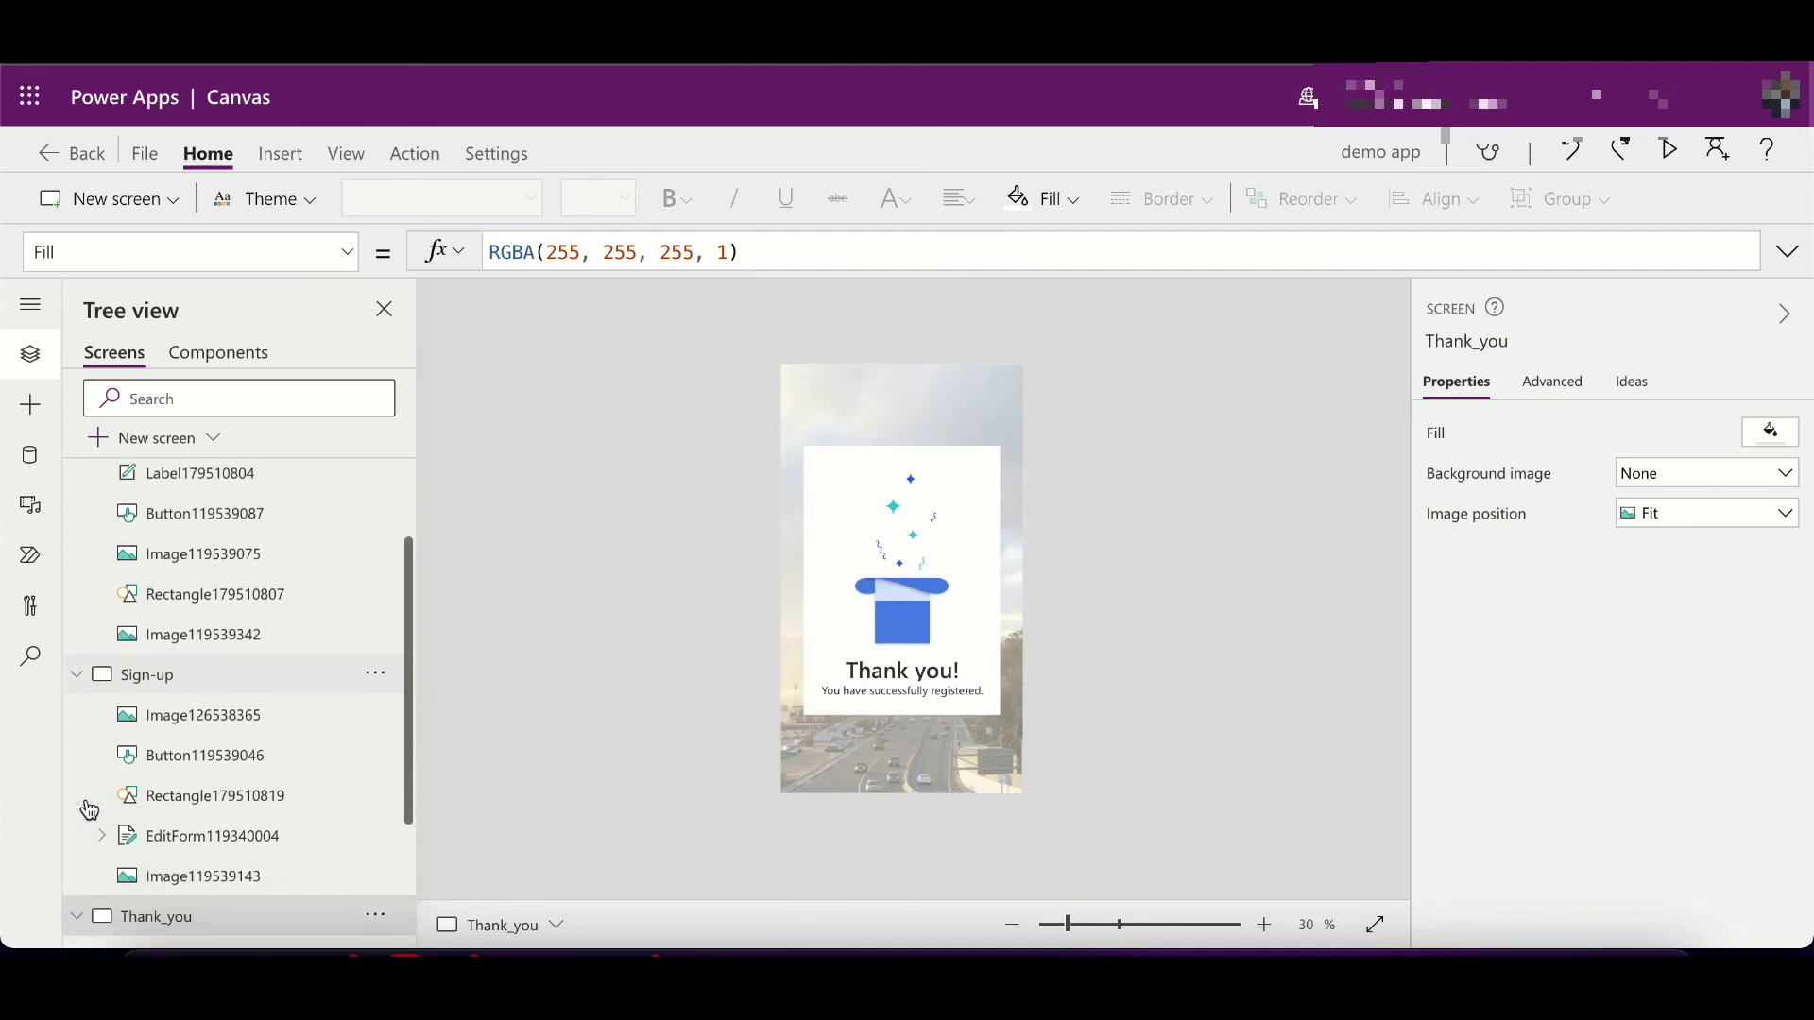
Inspect Image126538365, Submit button Button119539046 and form EditForm119340004 on Sign-up.
{"action": "left_click", "coordinate": [168, 718]}
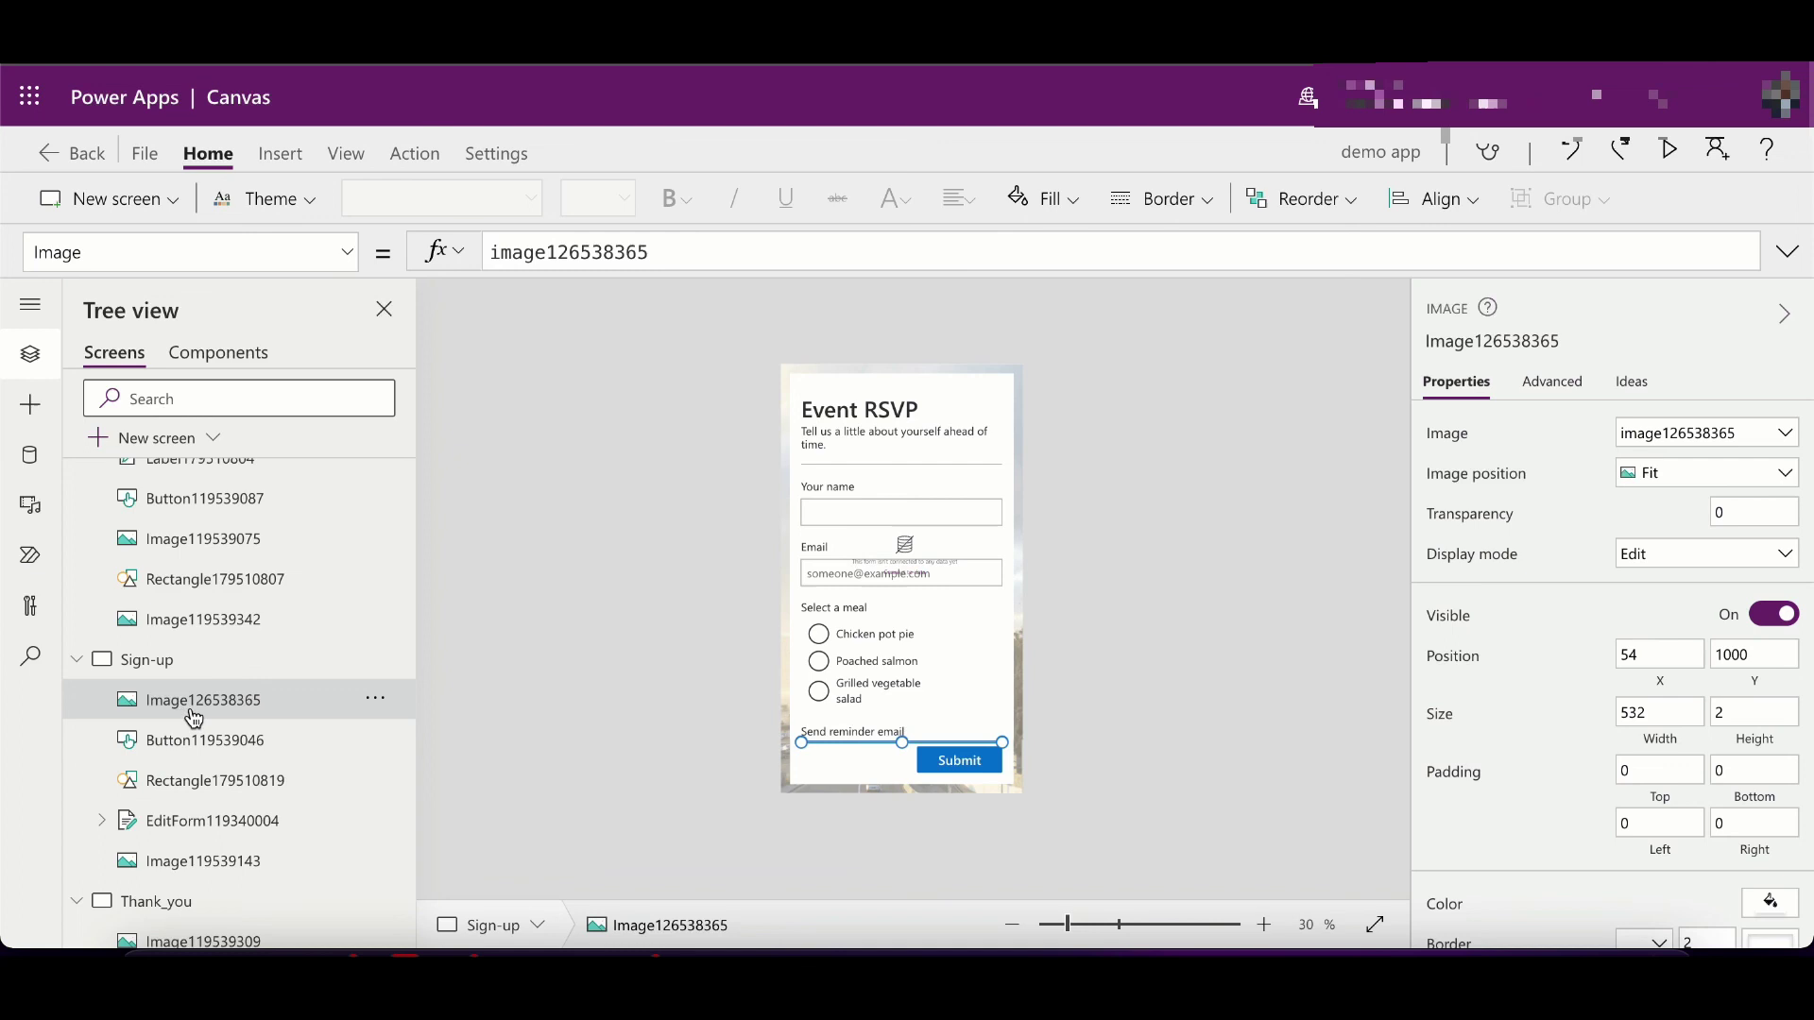
{"action": "left_click", "coordinate": [196, 751]}
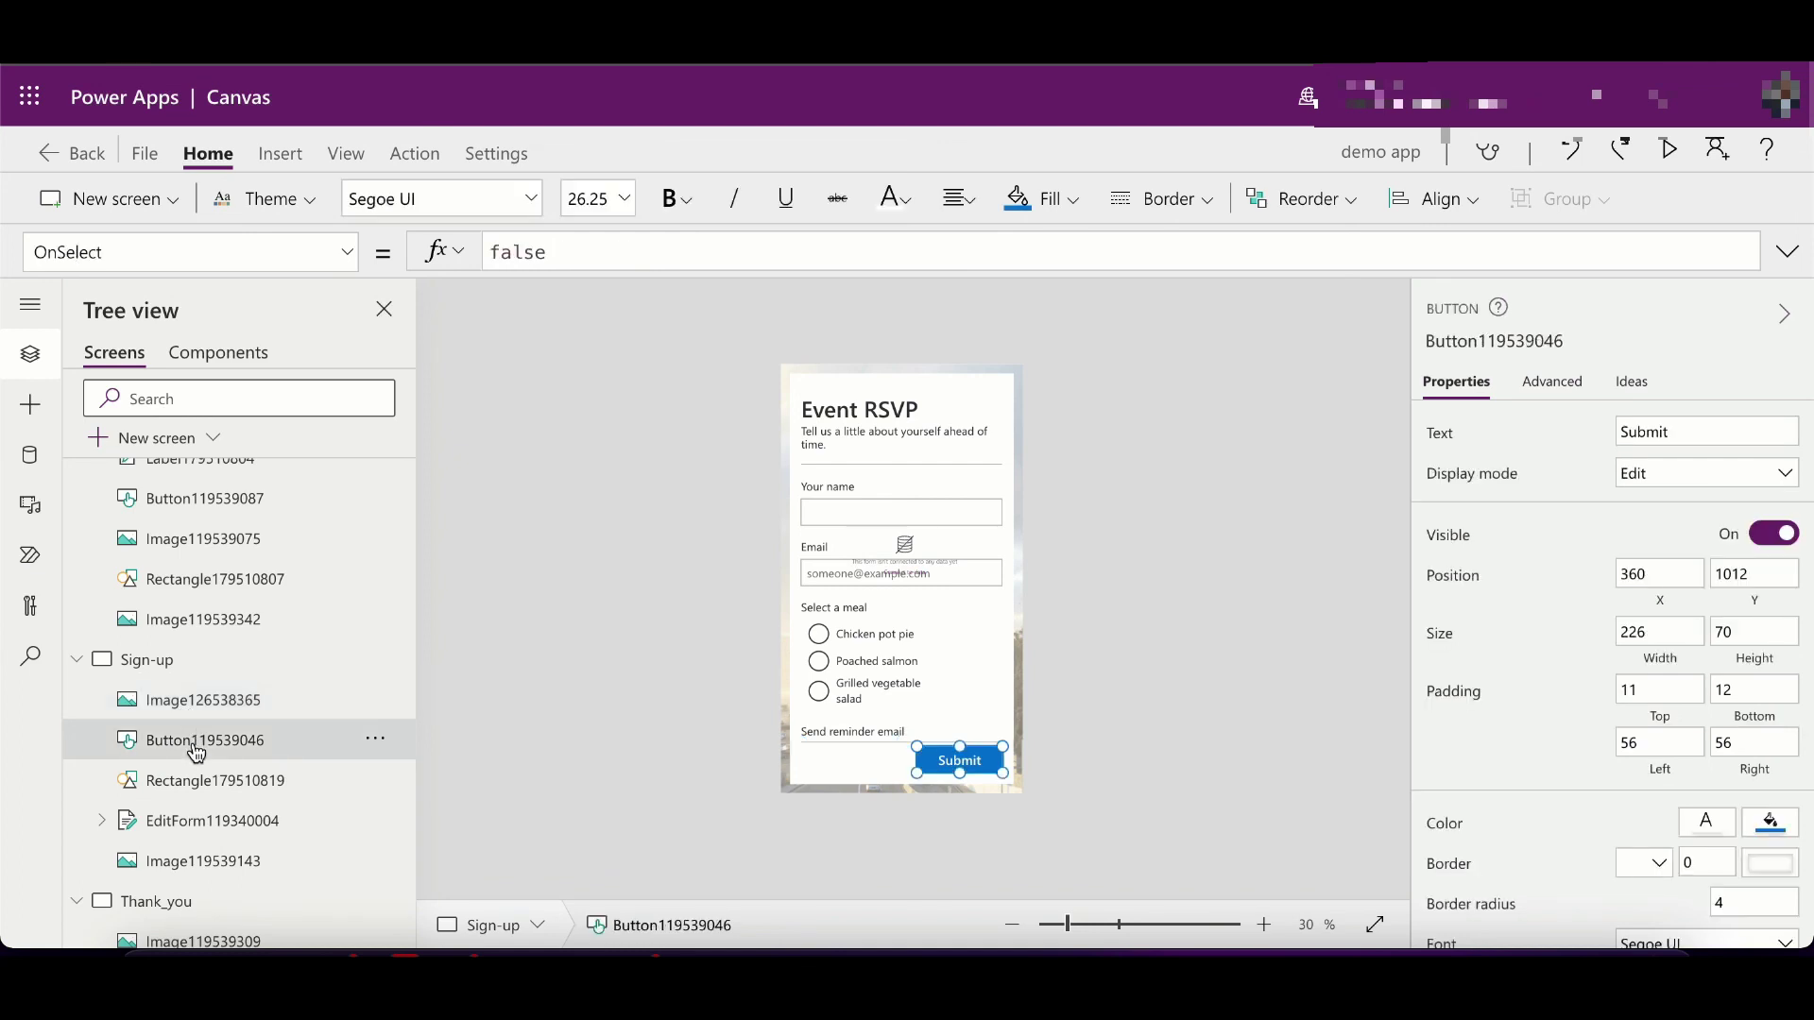
{"action": "left_click", "coordinate": [214, 837]}
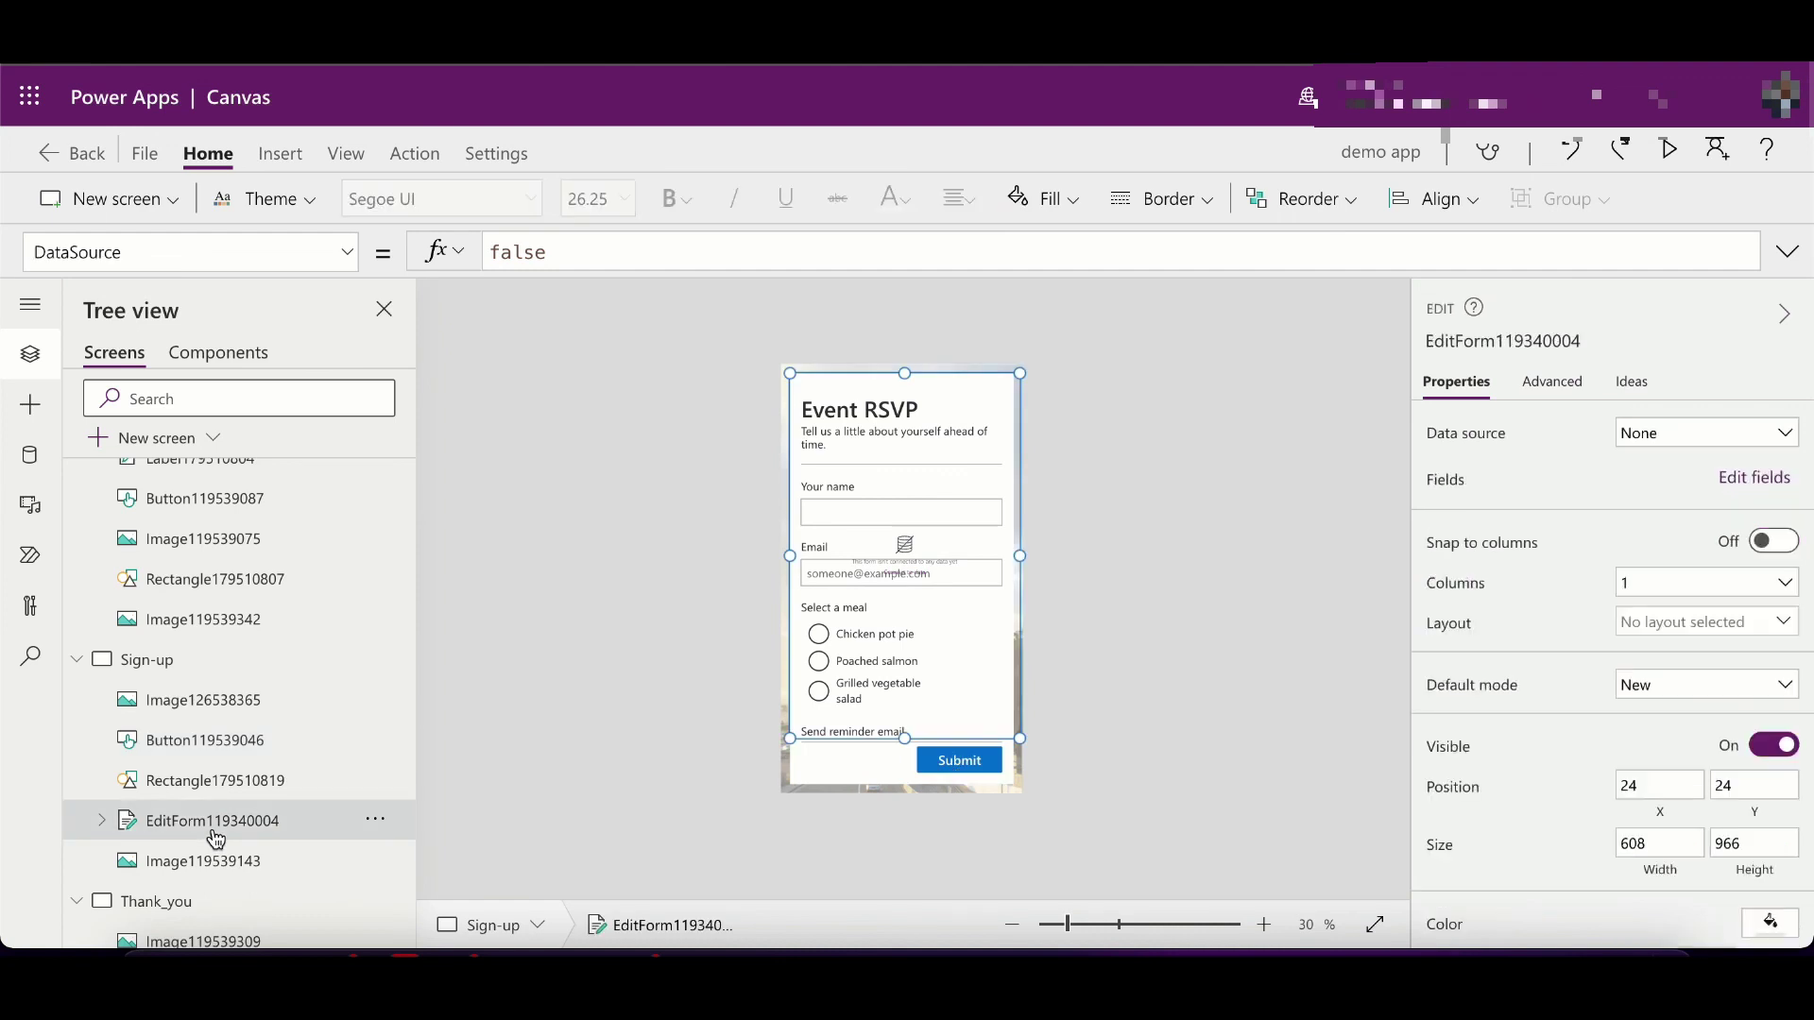